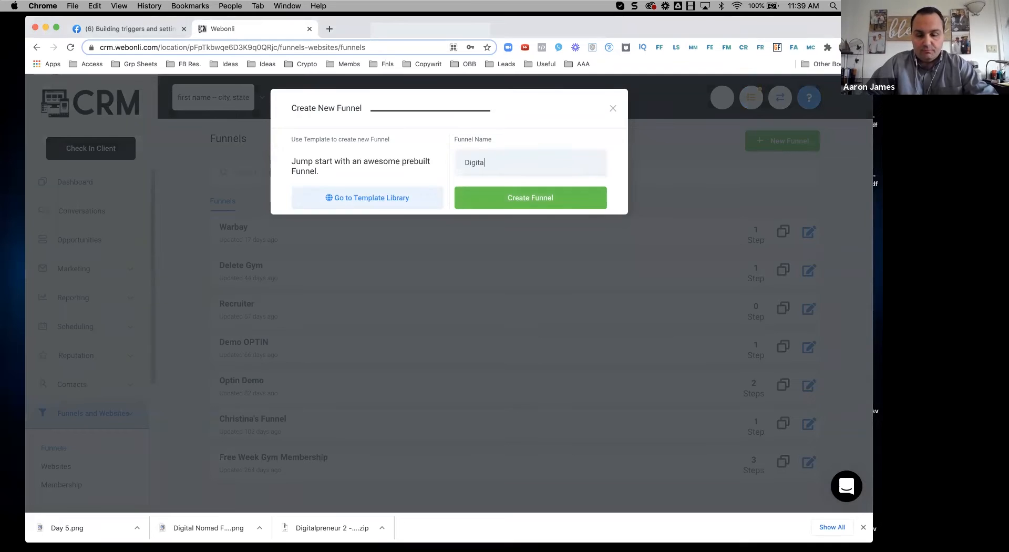
Step: Create the Digital Nomad funnel, add an 'Optin' step at /optin, and open its page
type("Nomad")
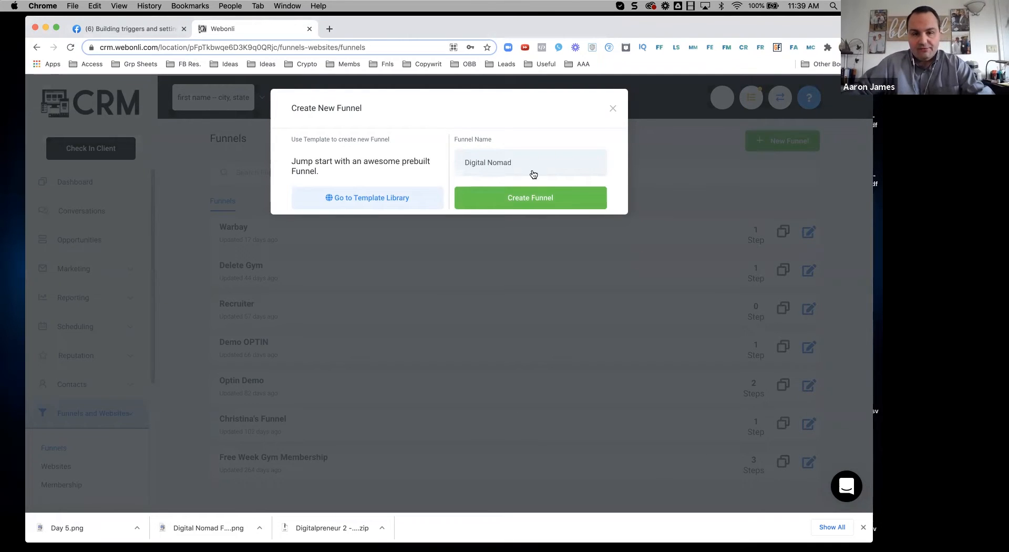
left_click(562, 198)
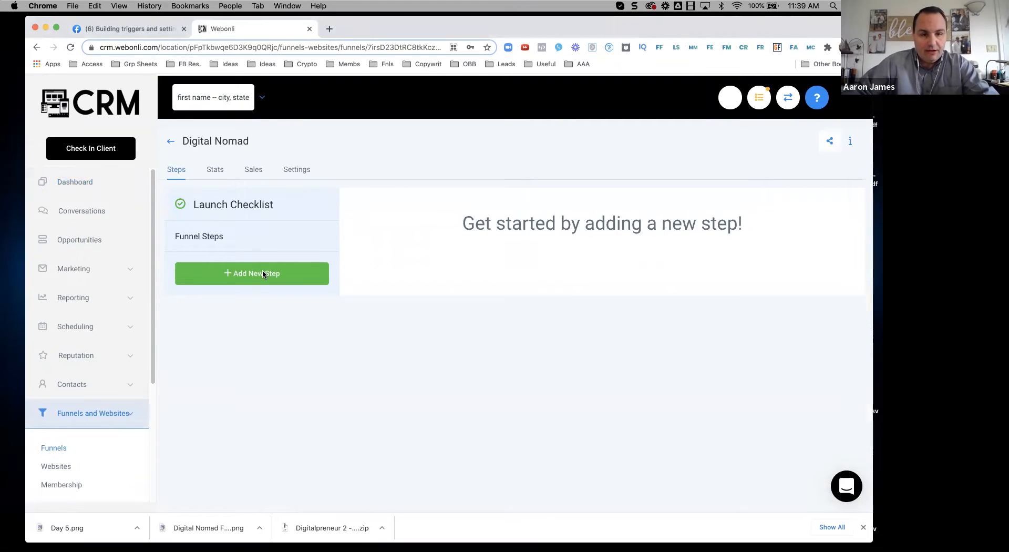
left_click(263, 272)
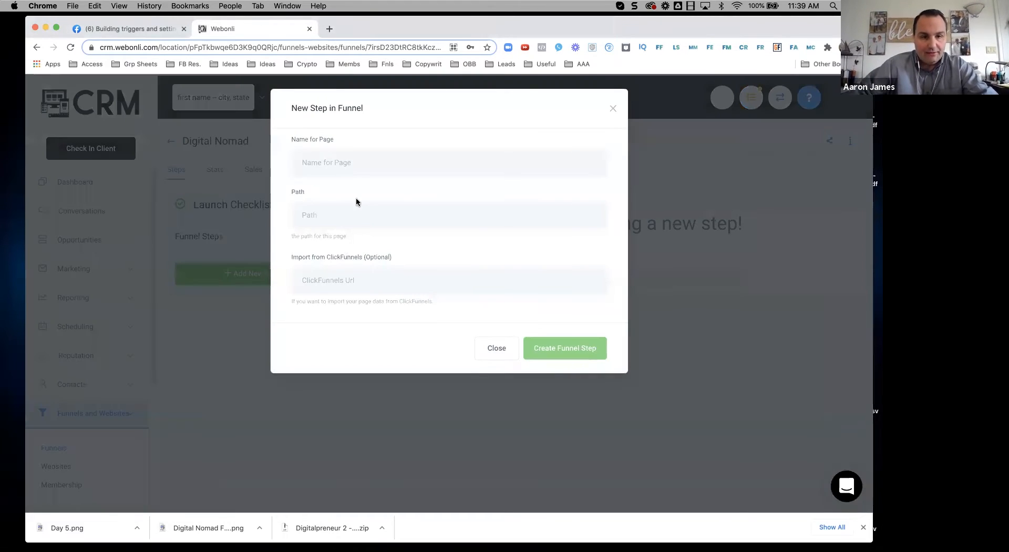
left_click(353, 170)
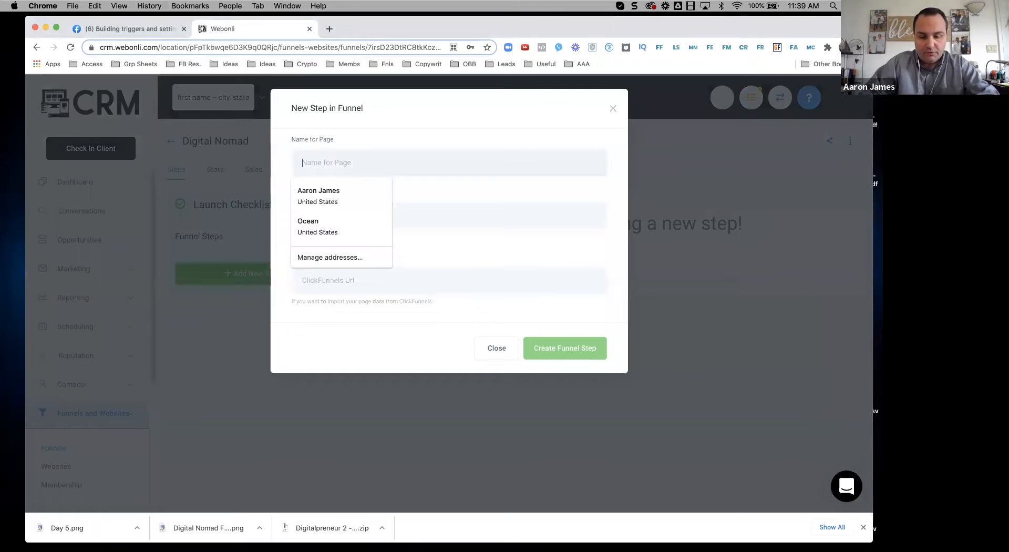
type("Optin")
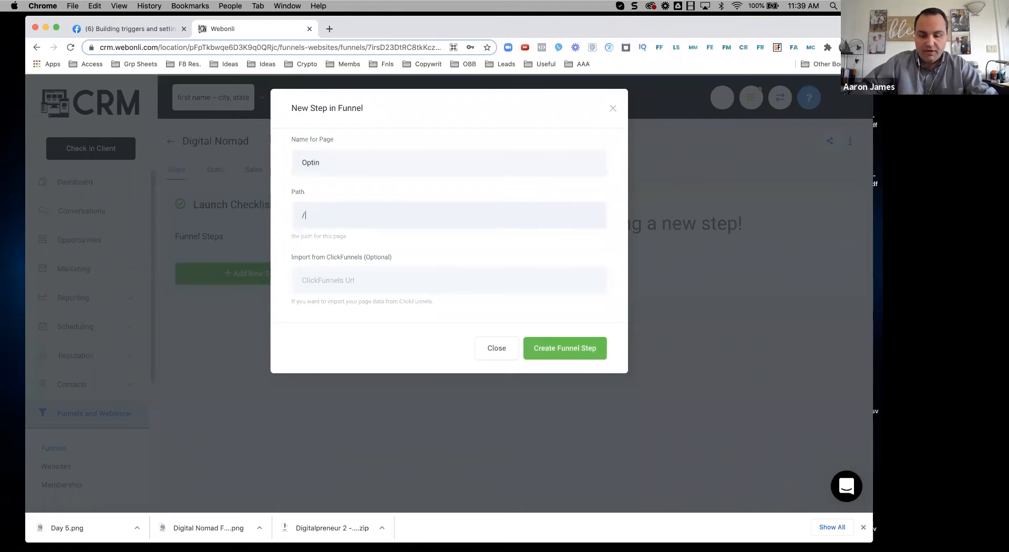
left_click(553, 347)
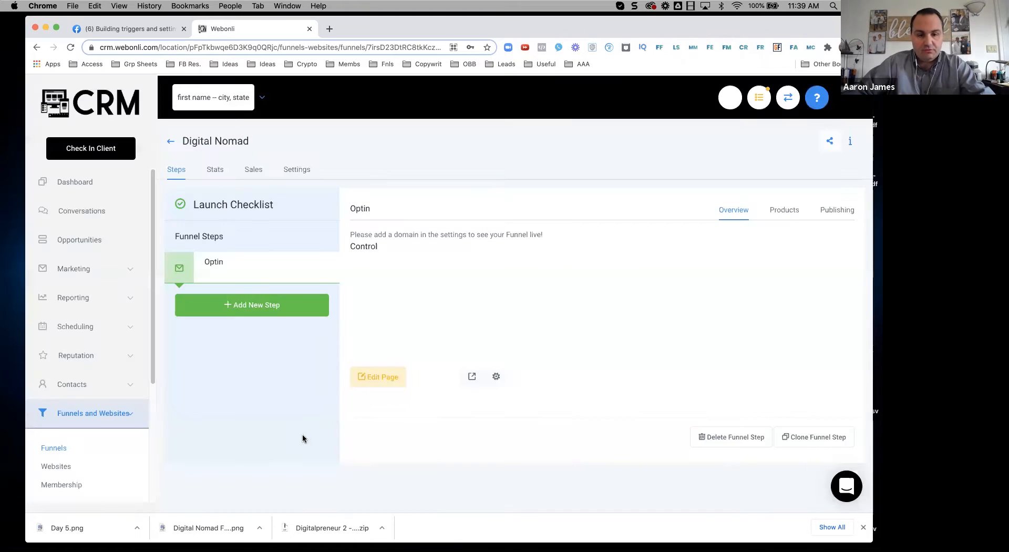
left_click(377, 384)
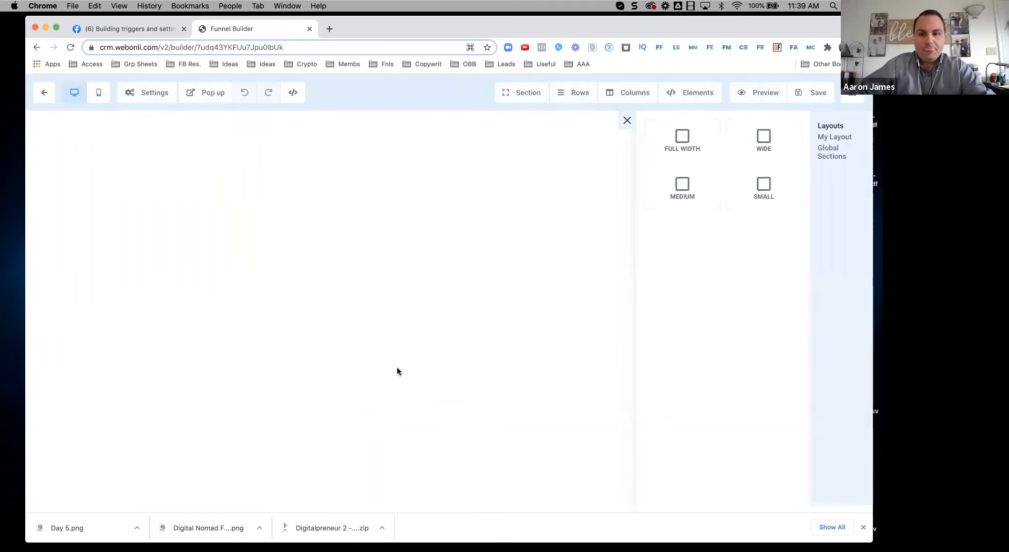
Step: Add a full-width section containing a two-column row to the Optin page
mouse_move(523, 100)
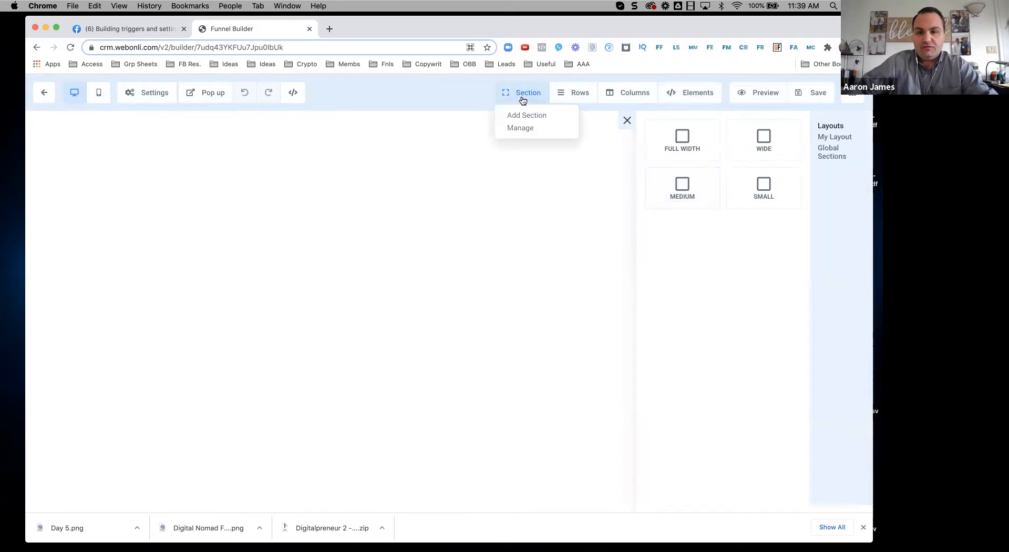
left_click_drag(682, 139, 411, 168)
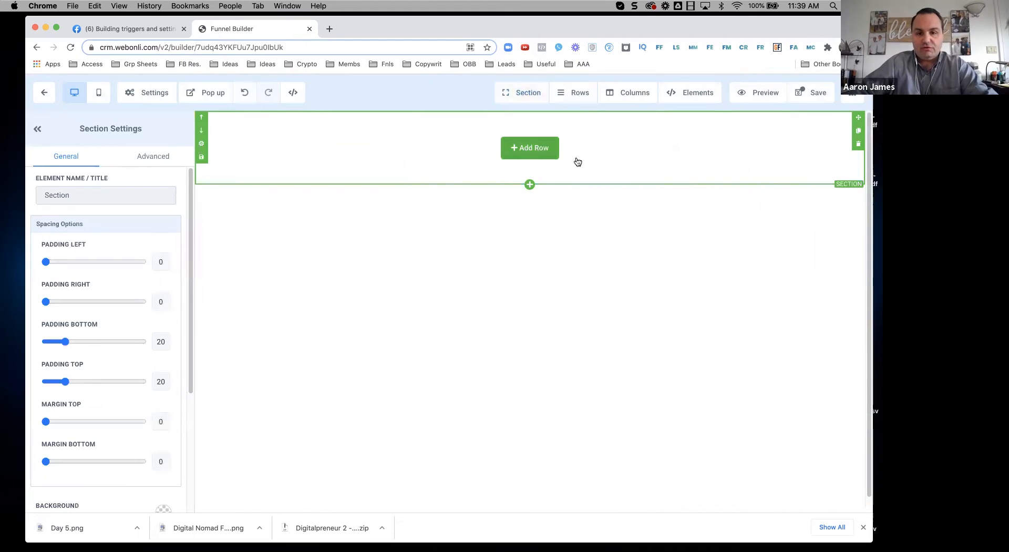
mouse_move(574, 105)
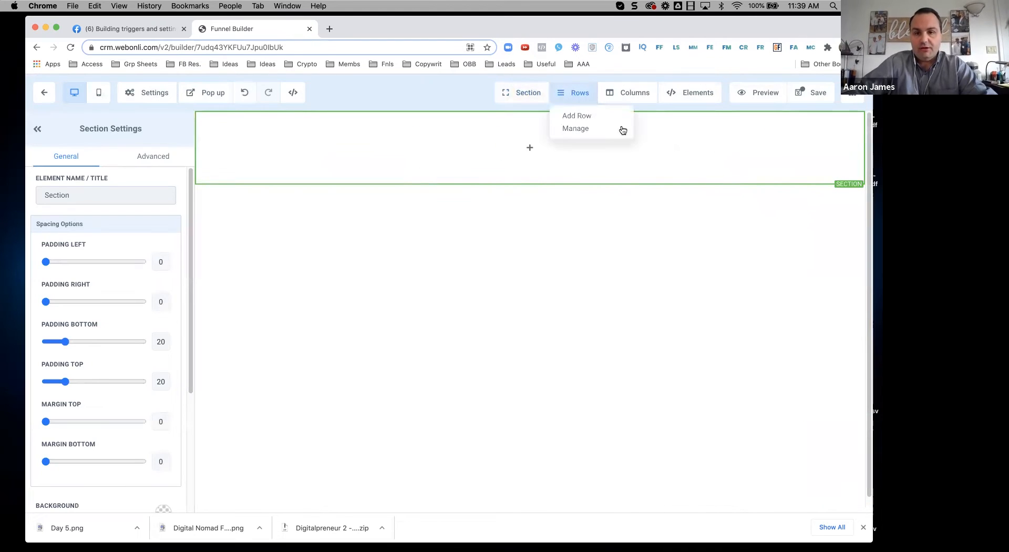
left_click(597, 116)
left_click_drag(795, 173, 525, 162)
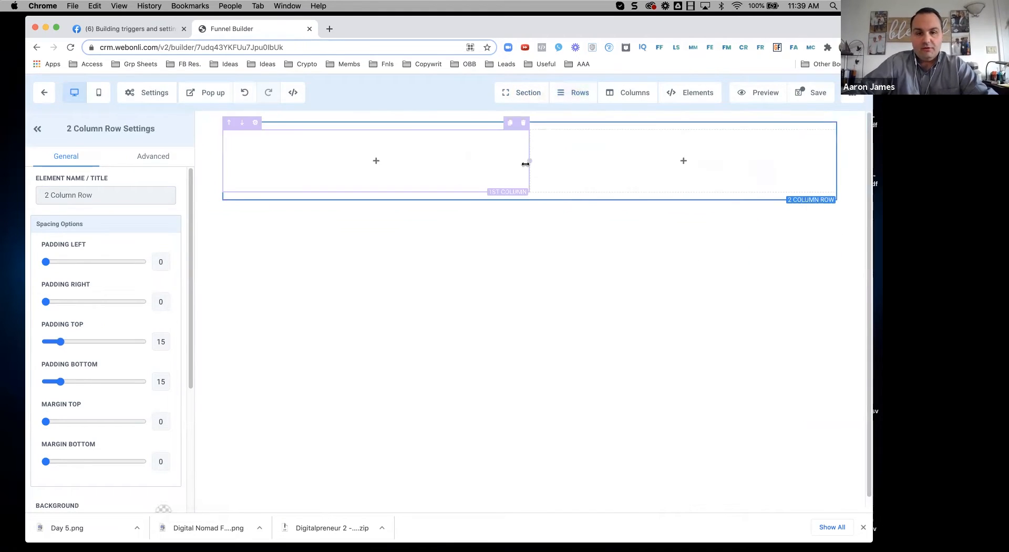
Step: Place an image in the left column and a form element in the right column
left_click(384, 162)
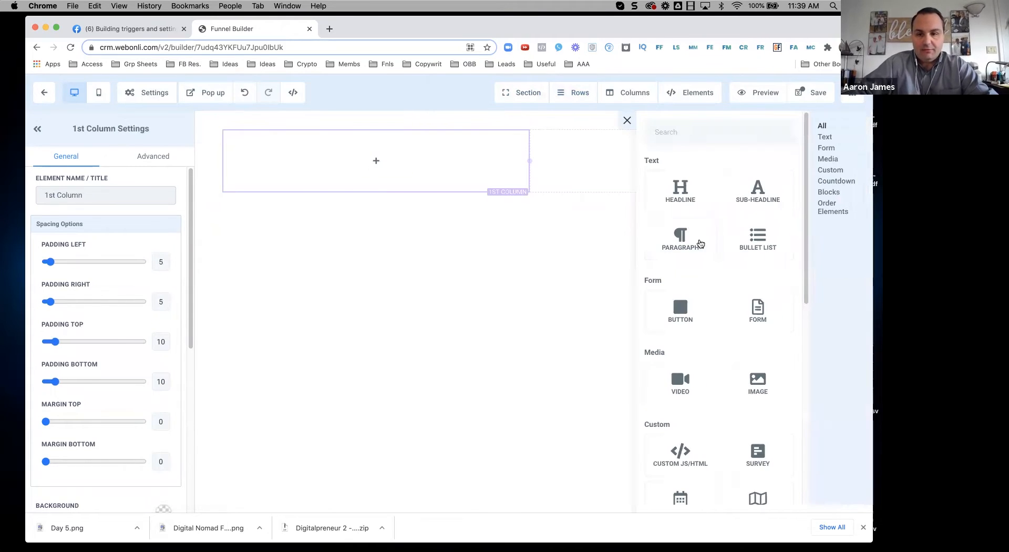
left_click_drag(763, 383, 392, 166)
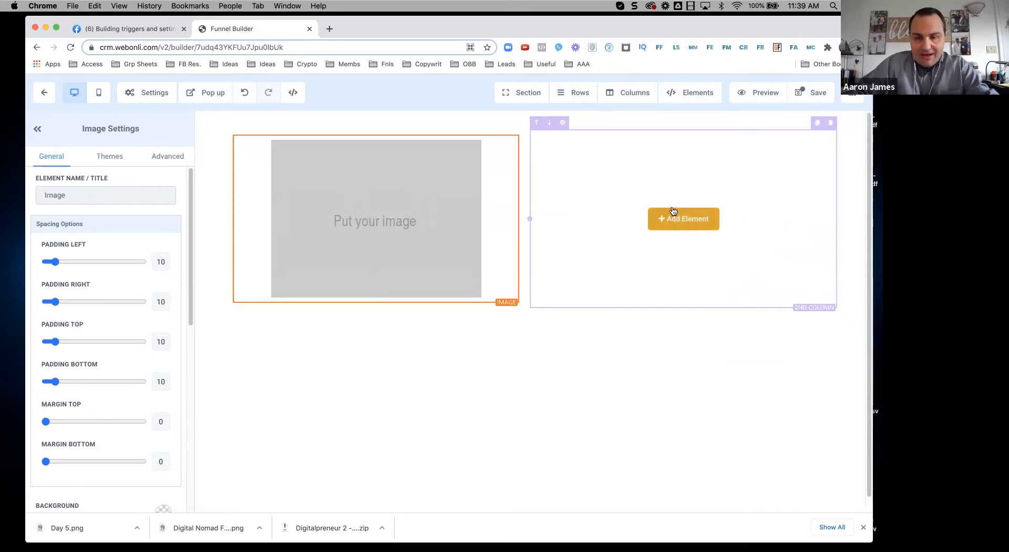
scroll(99, 282, "down", 10)
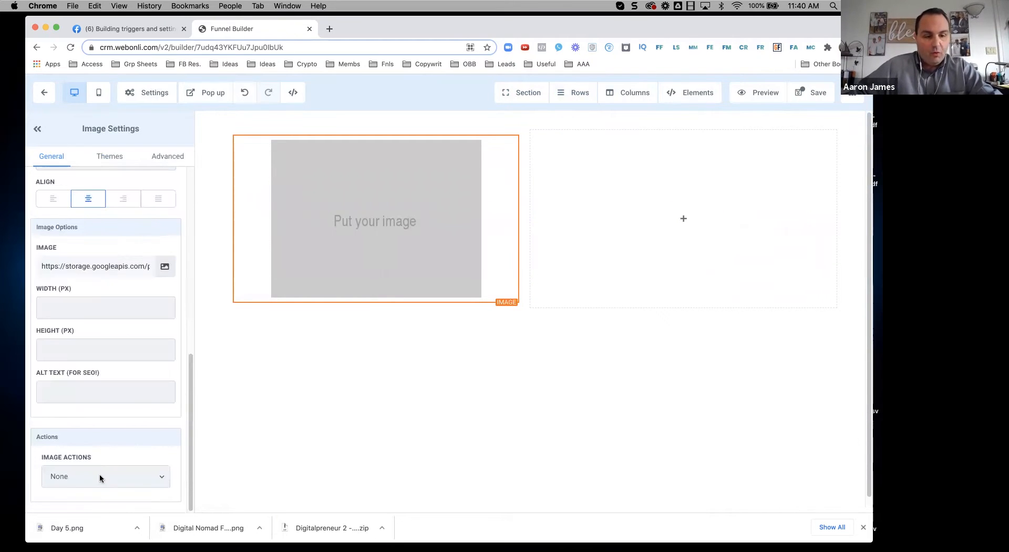
left_click(702, 93)
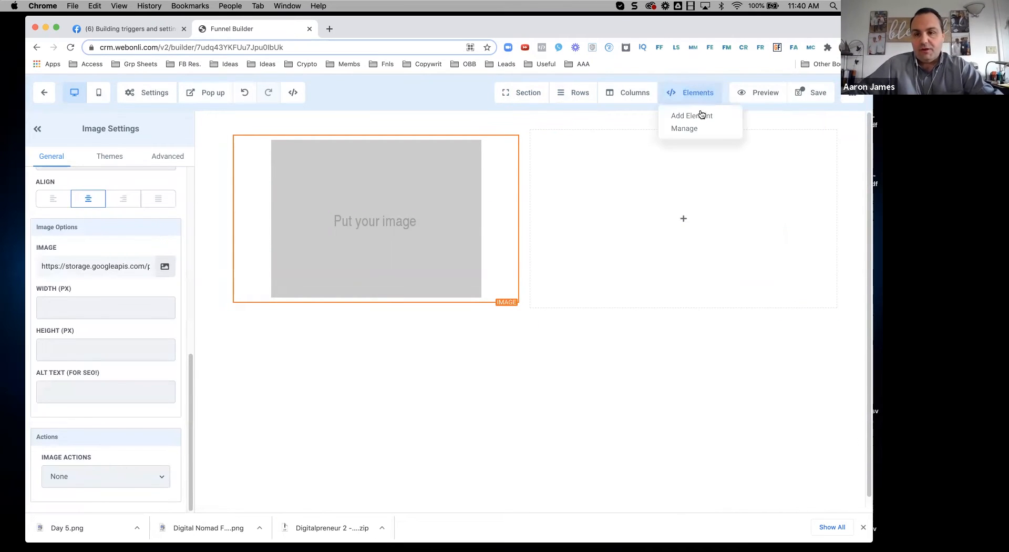
left_click(701, 116)
left_click_drag(729, 288, 693, 206)
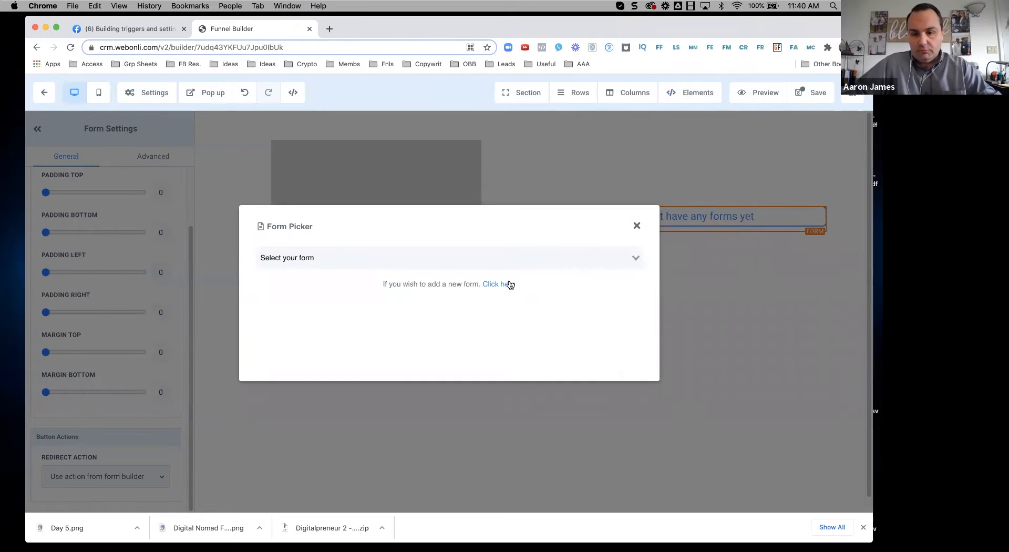
Step: Start a new form and name it 'DN Optin Form'
left_click(498, 285)
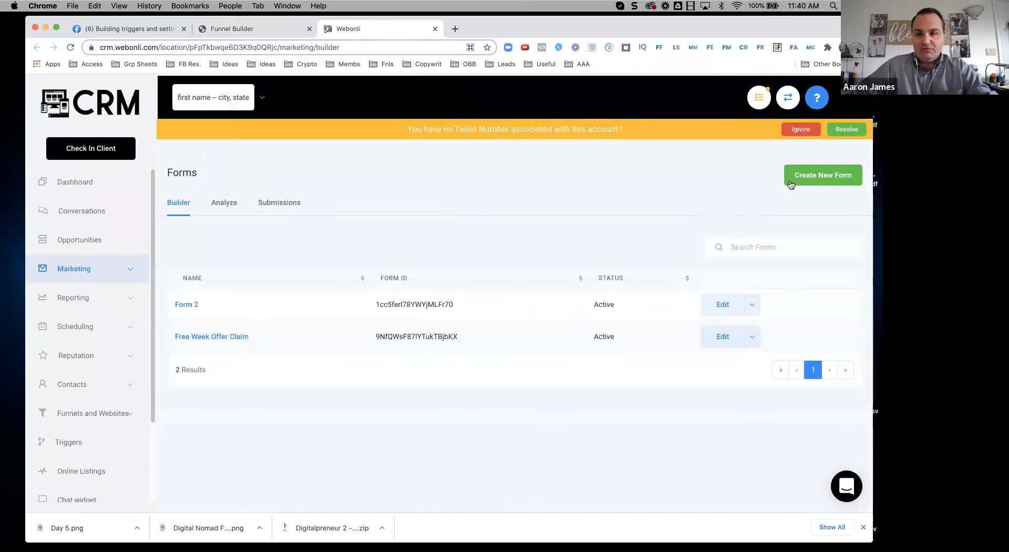
left_click(798, 178)
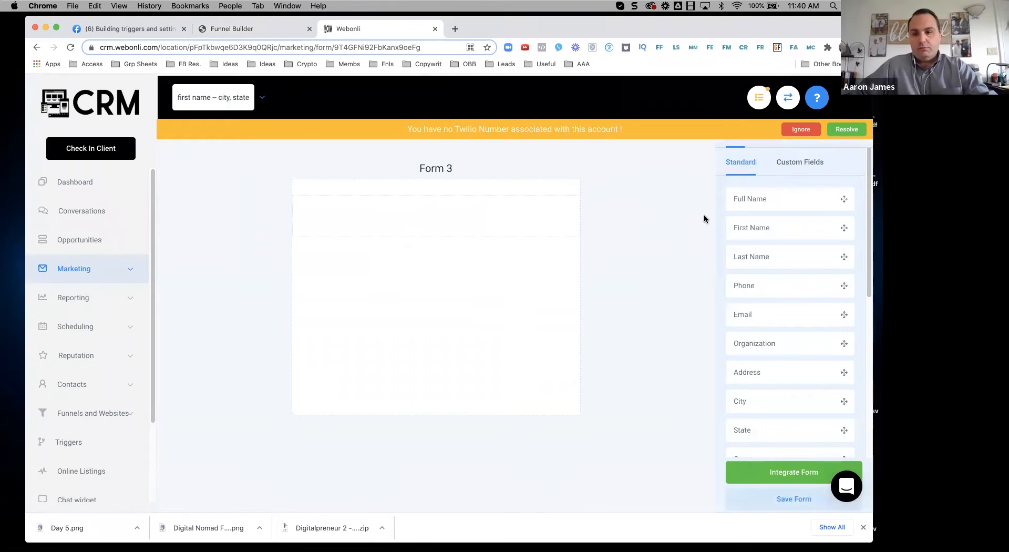
left_click(815, 131)
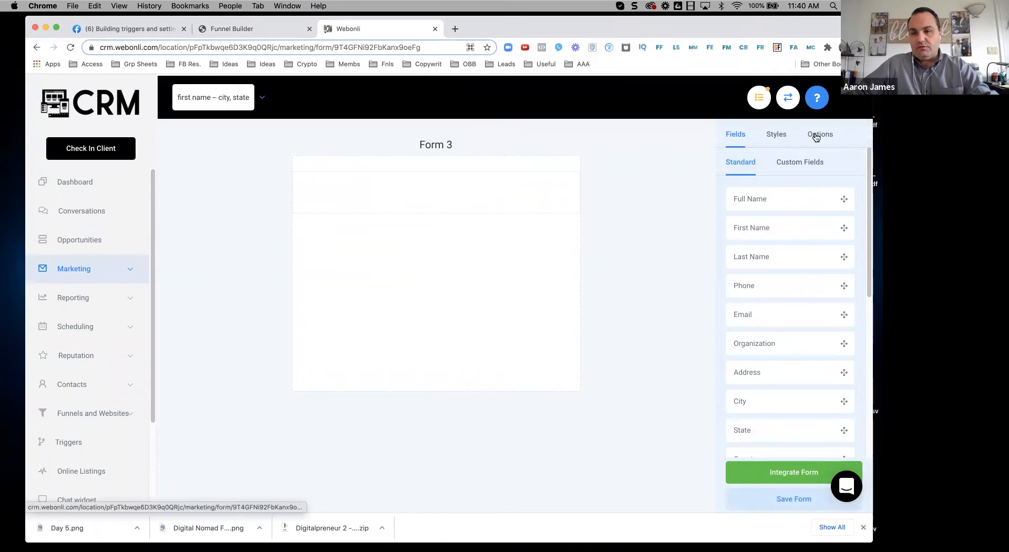
left_click(819, 134)
left_click(778, 195)
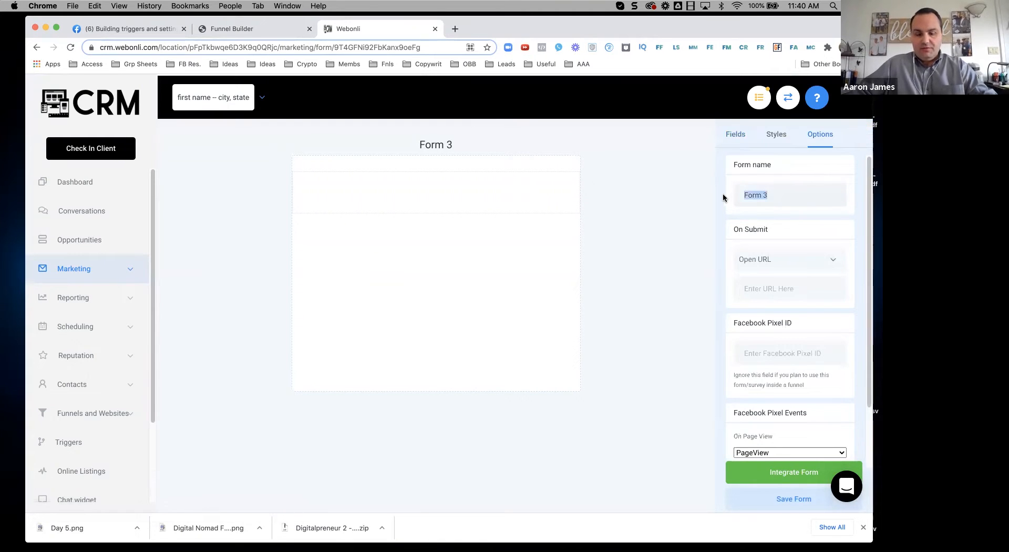
type("DN")
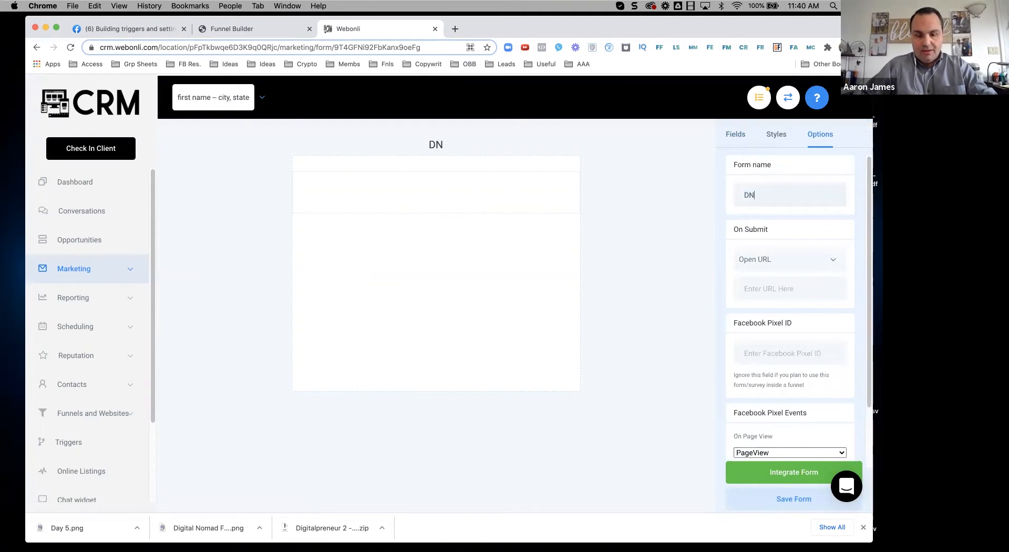
type(" Optin Fomr")
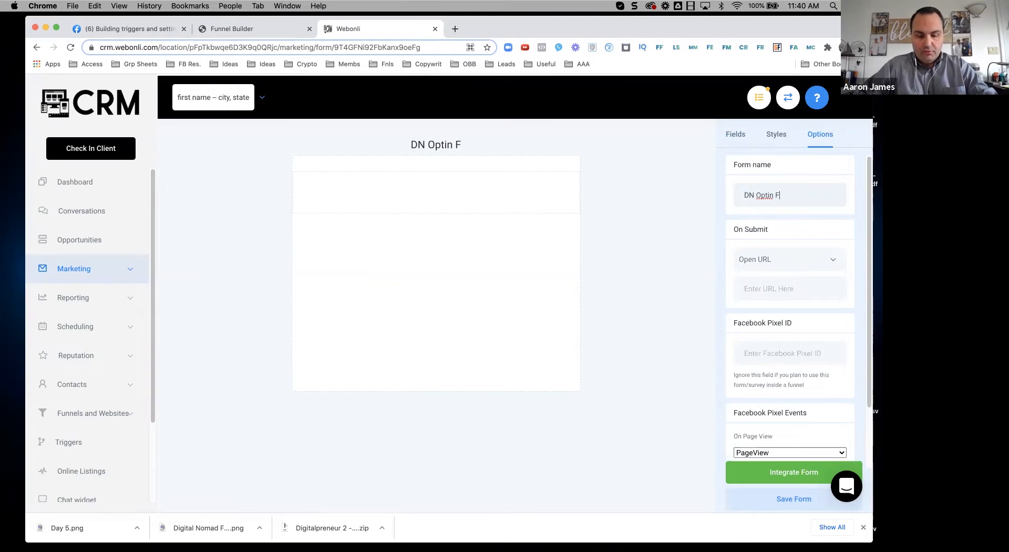
key("BackSpace")
key("BackSpace")
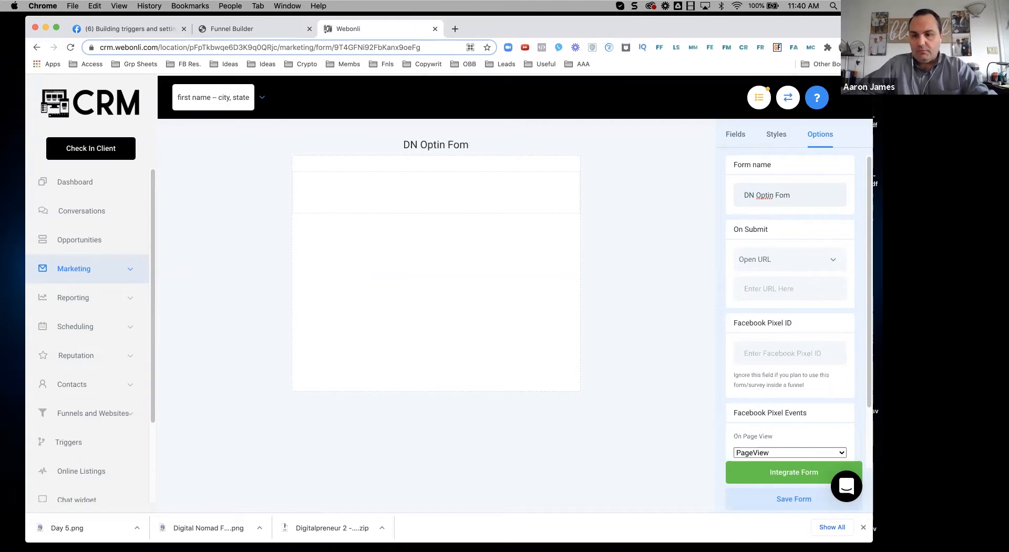
type("rm")
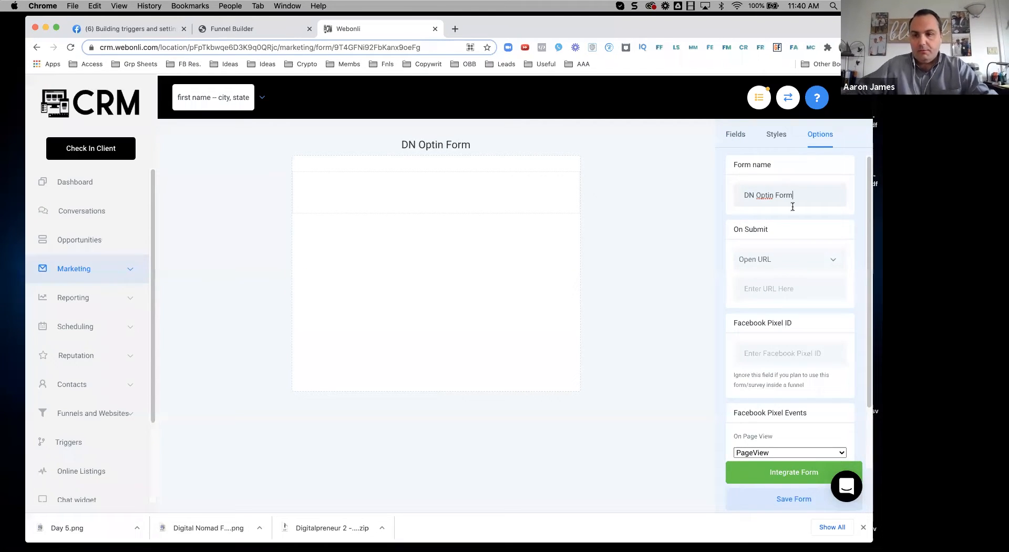
Step: Add First Name, Email and Phone fields plus a submit button to the form
left_click(736, 138)
left_click_drag(493, 203, 488, 217)
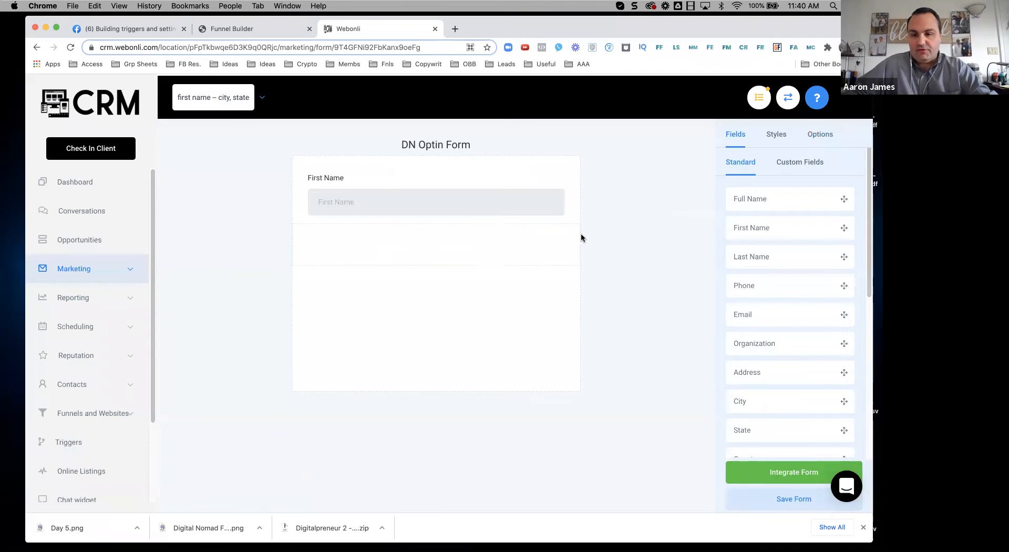
left_click_drag(764, 321, 436, 246)
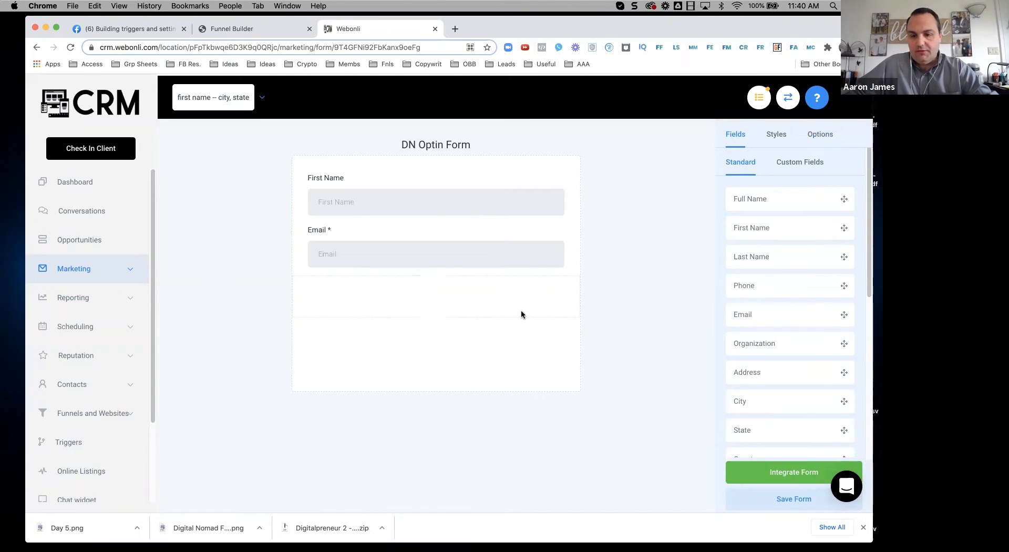
left_click_drag(522, 314, 523, 315)
scroll(773, 420, "down", 6)
left_click_drag(725, 418, 428, 339)
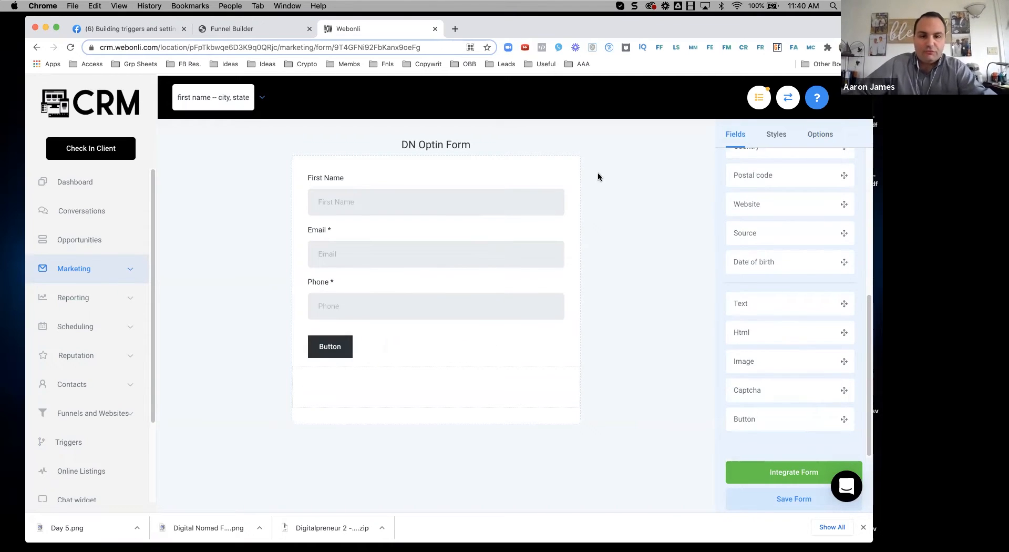
left_click(863, 527)
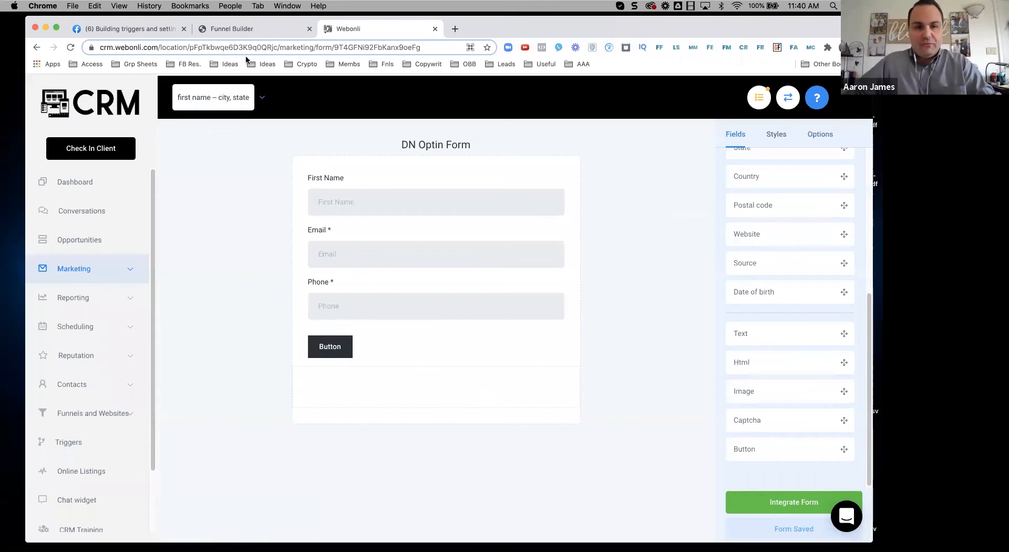
Step: Insert the DN Optin Form into the Optin page's form element
left_click(247, 29)
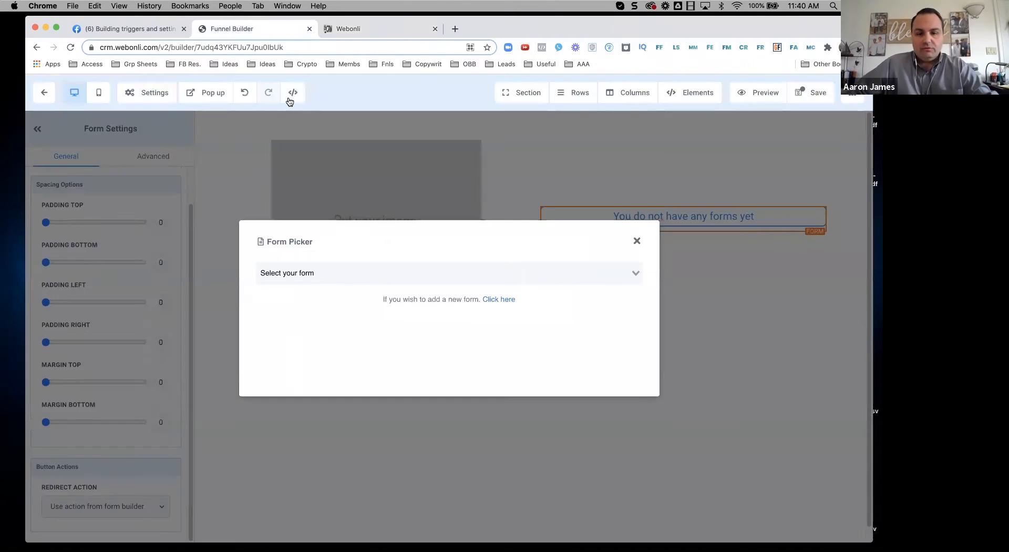
left_click(562, 274)
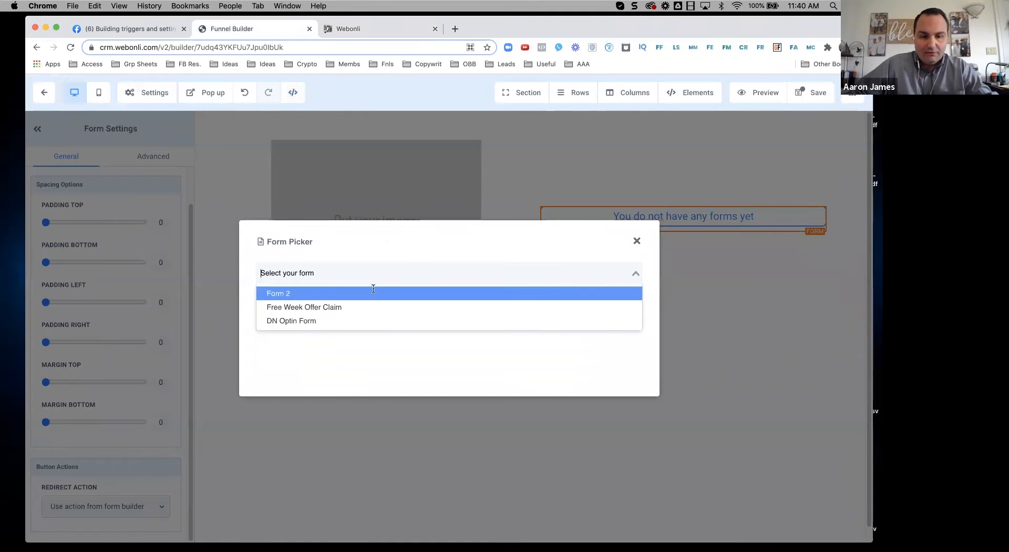
left_click(293, 322)
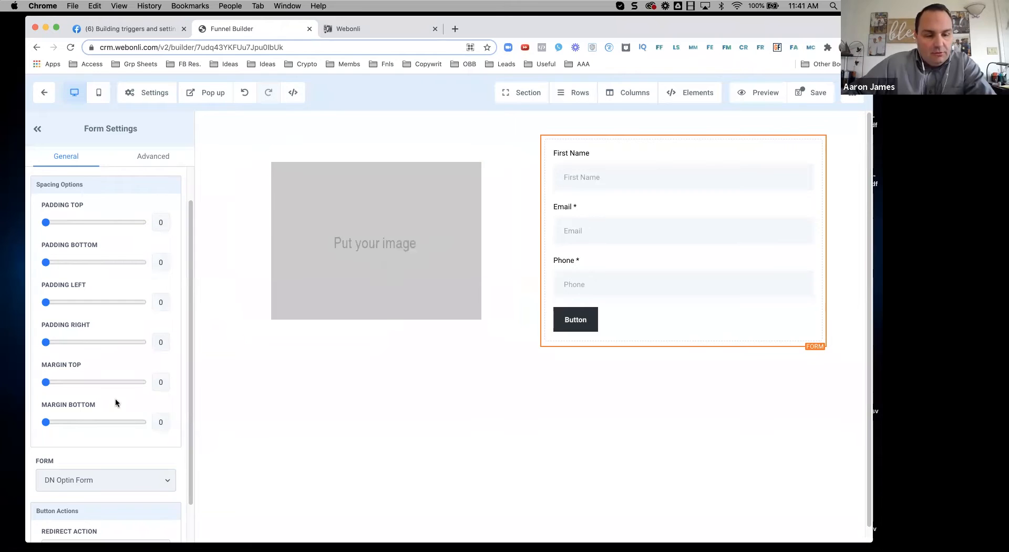
Step: Select the placeholder image and look through the Media Library for a picture
scroll(115, 402, "down", 1)
left_click(339, 244)
scroll(157, 482, "down", 2)
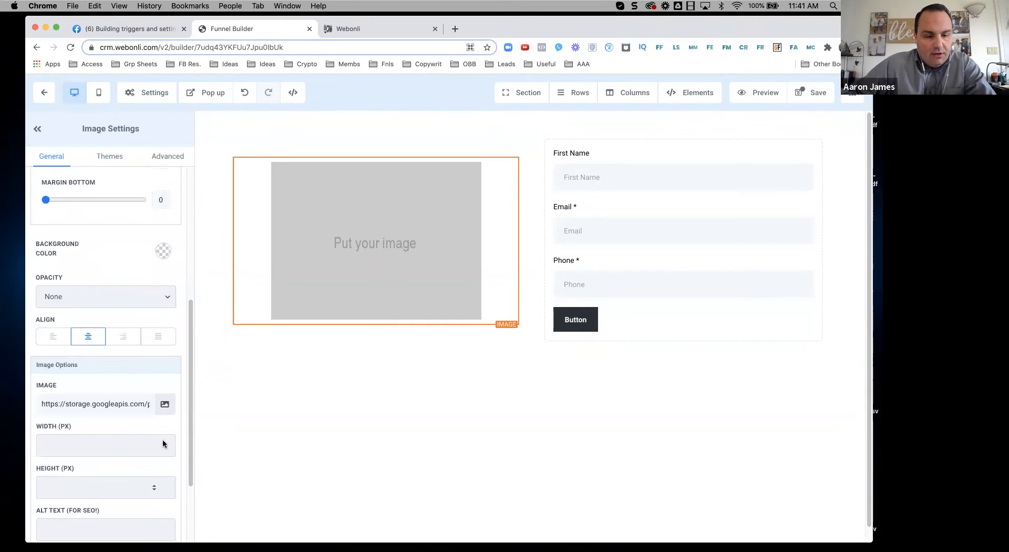
left_click(165, 405)
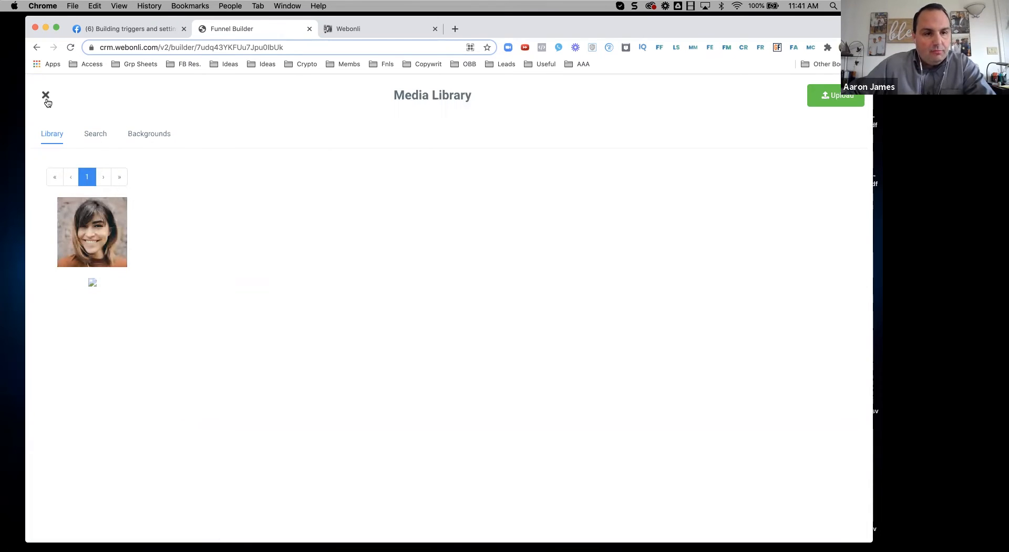
key("Escape")
Step: Search Google Images for 'ebook mockup' in a new tab
left_click(455, 28)
type("ebook mock")
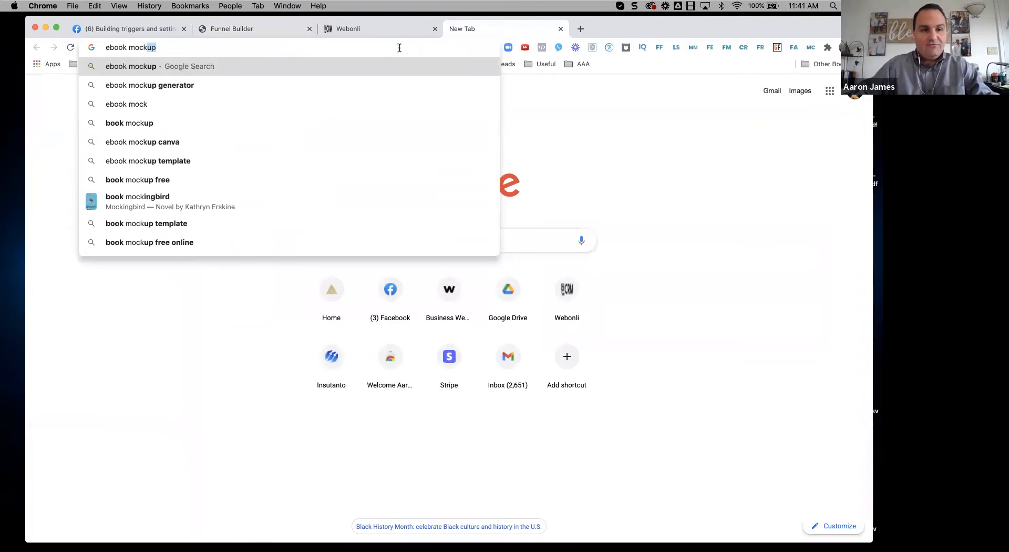
key("BackSpace")
key("BackSpace")
key("BackSpace")
key("BackSpace")
key("BackSpace")
key("BackSpace")
key("BackSpace")
key("BackSpace")
key("BackSpace")
key("BackSpace")
key("BackSpace")
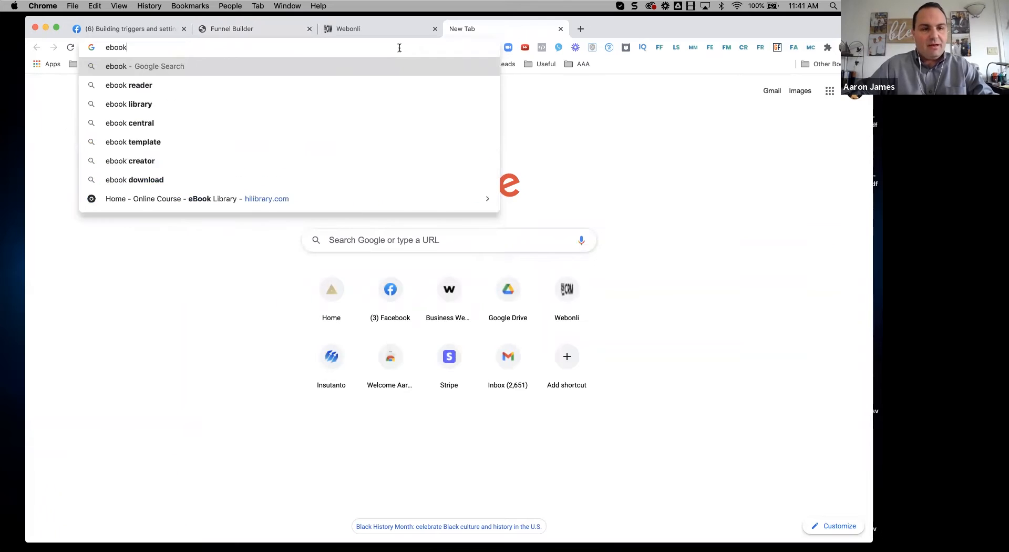
type("ebo")
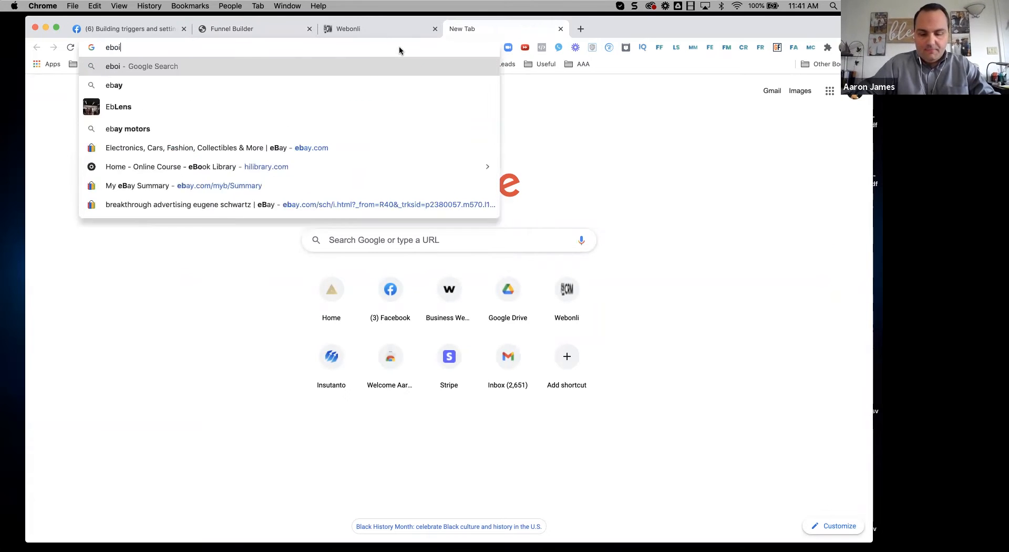
type("o")
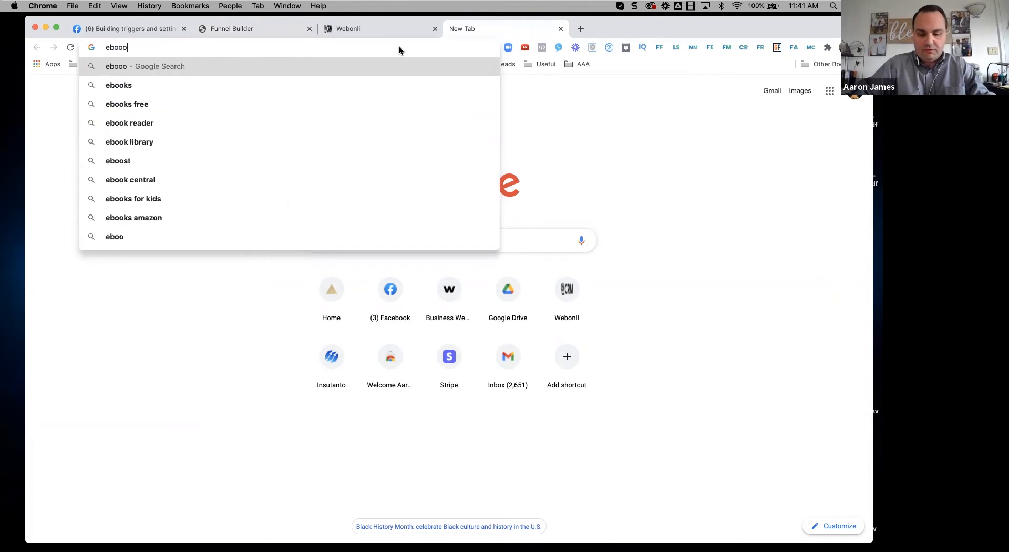
type("k  mockup")
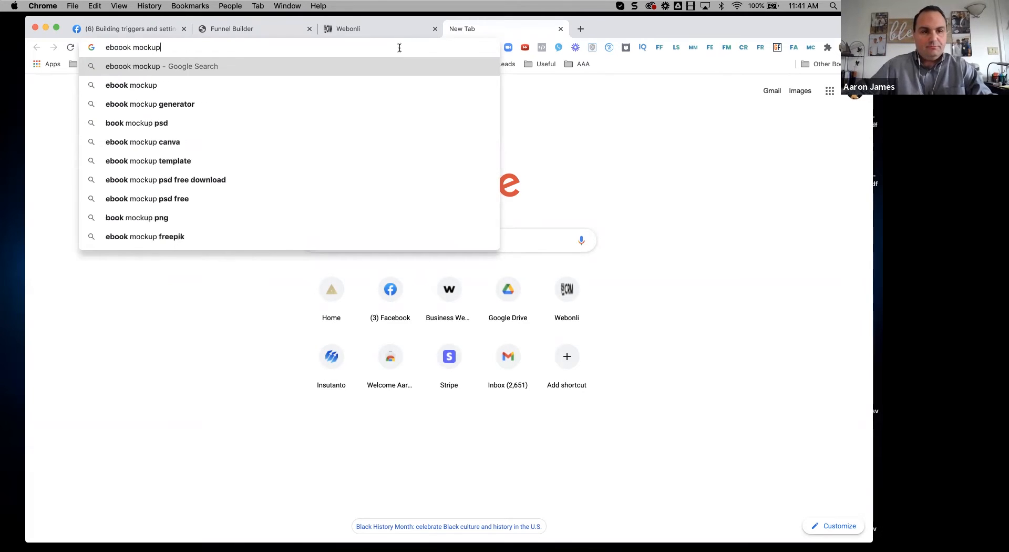
key("Return")
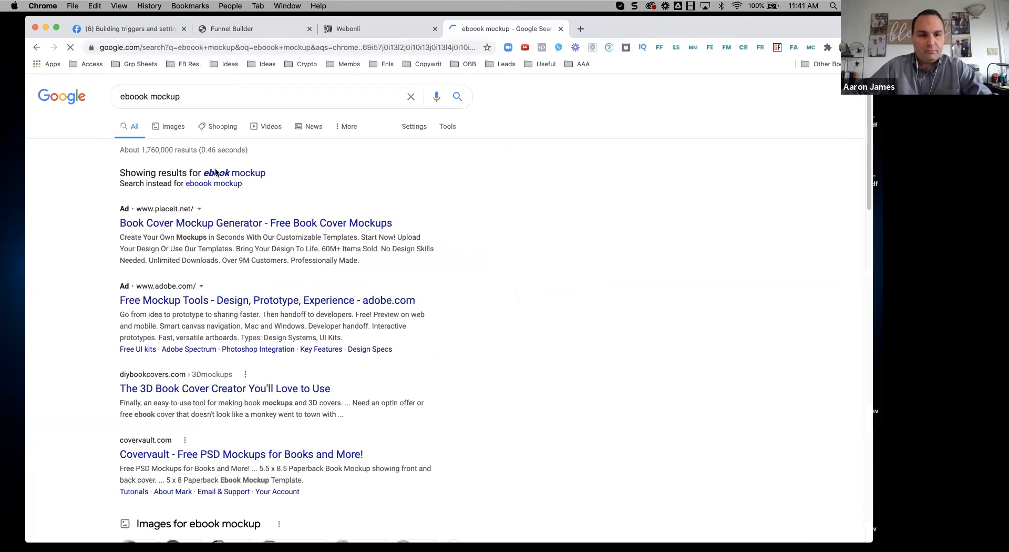
left_click(166, 127)
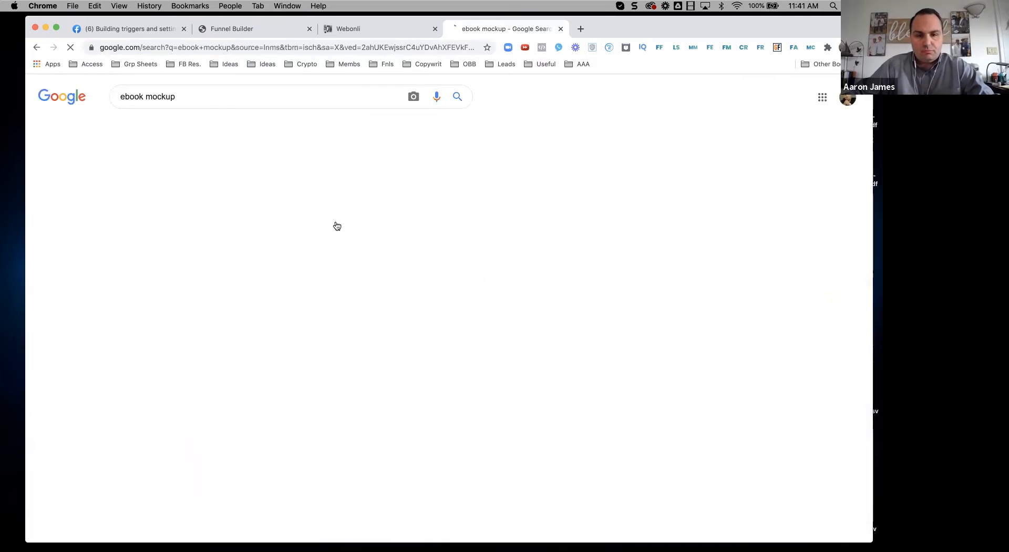
scroll(295, 325, "down", 3)
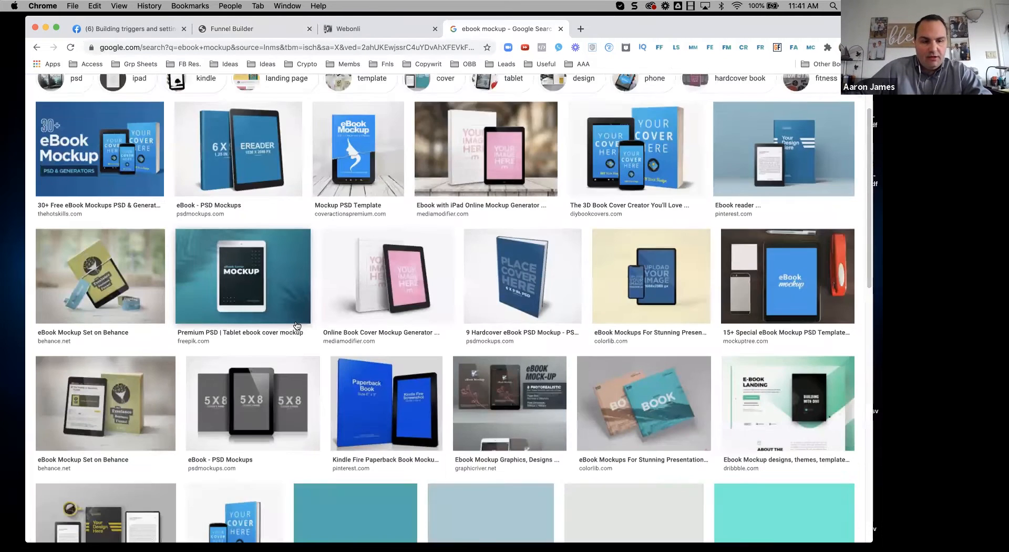
scroll(356, 434, "down", 2)
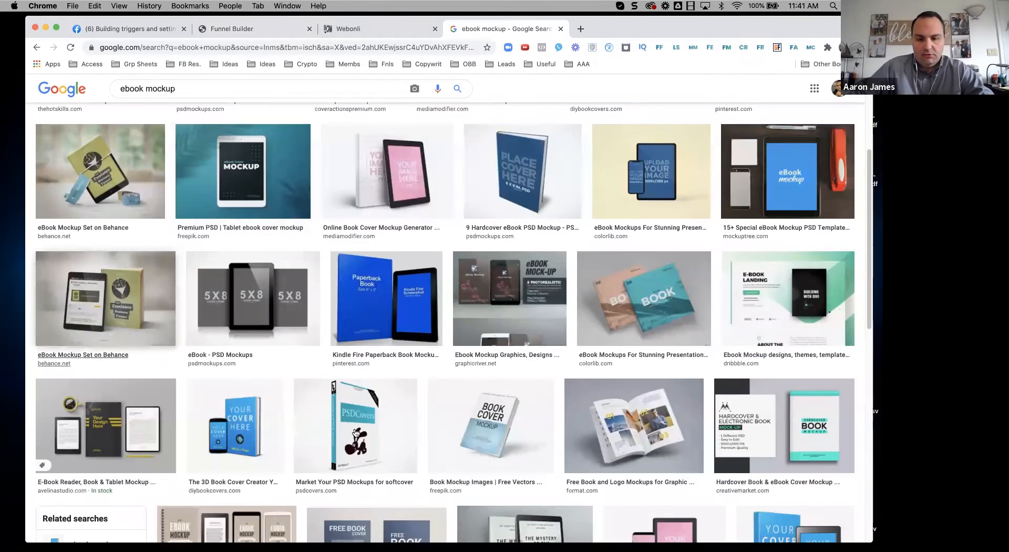
Step: Save the PSDCovers book mockup image as SOFTCOVER001r.jpg
left_click(355, 433)
right_click(673, 247)
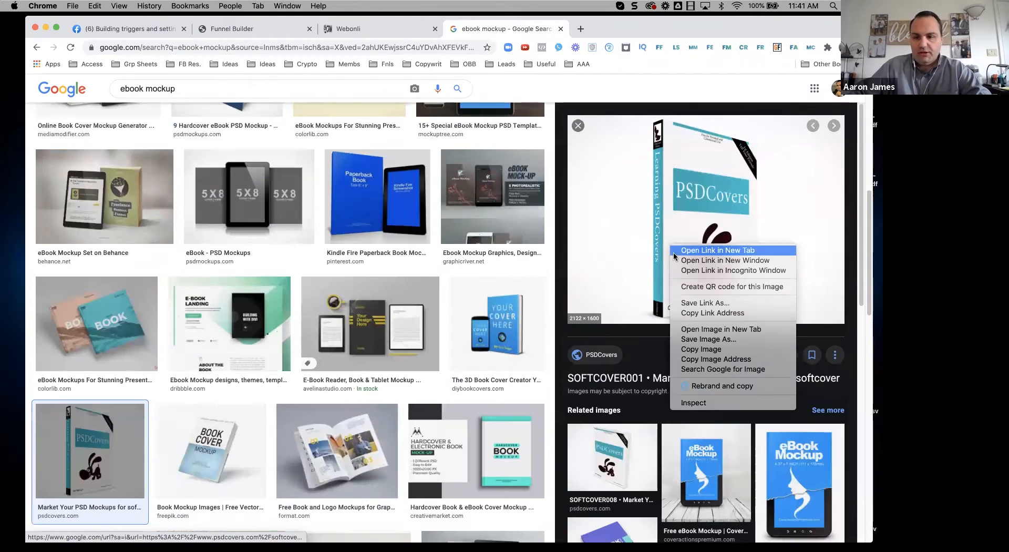
left_click(707, 339)
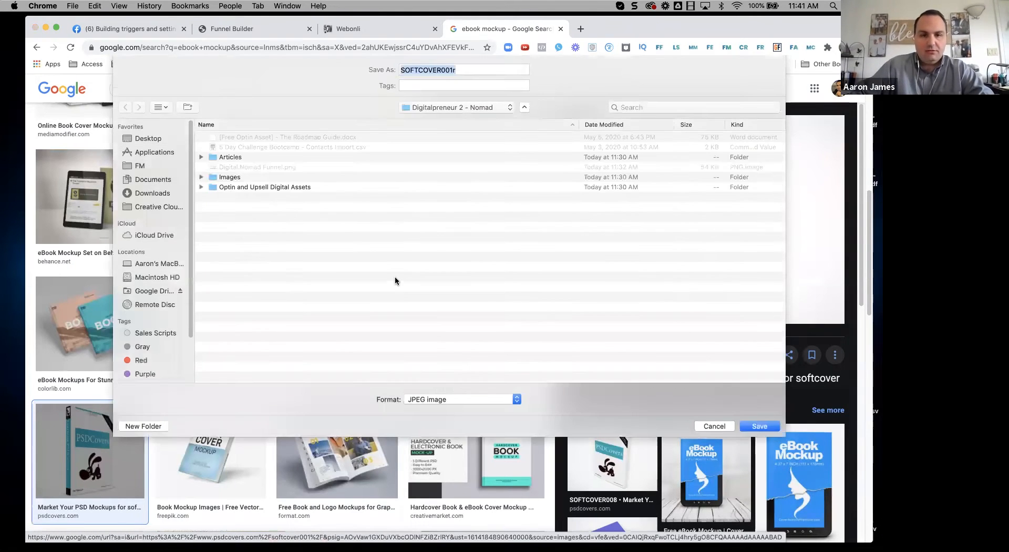
left_click(759, 426)
Step: Upload SOFTCOVER001r.jpg into the funnel builder's Media Library
left_click(348, 29)
left_click(247, 29)
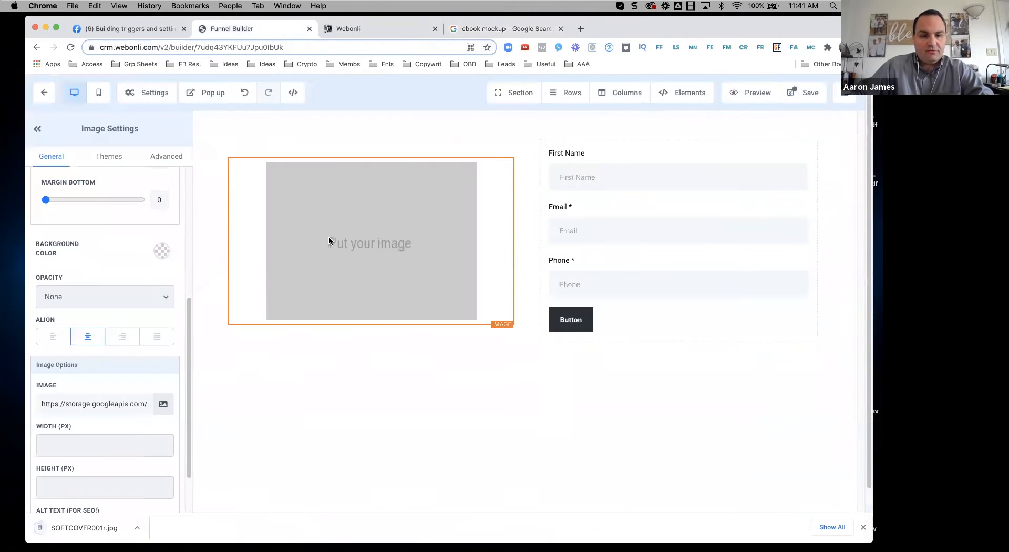
left_click(165, 405)
left_click_drag(89, 528, 99, 231)
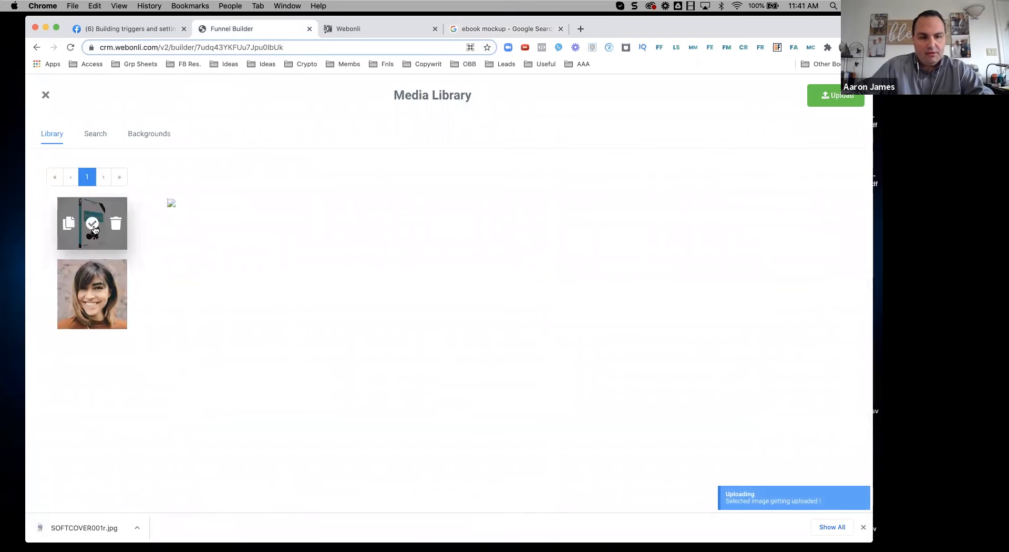
Step: Set SOFTCOVER001r.jpg as the page image, save with SEO title 'adsfg', and go back to the funnel
left_click(92, 226)
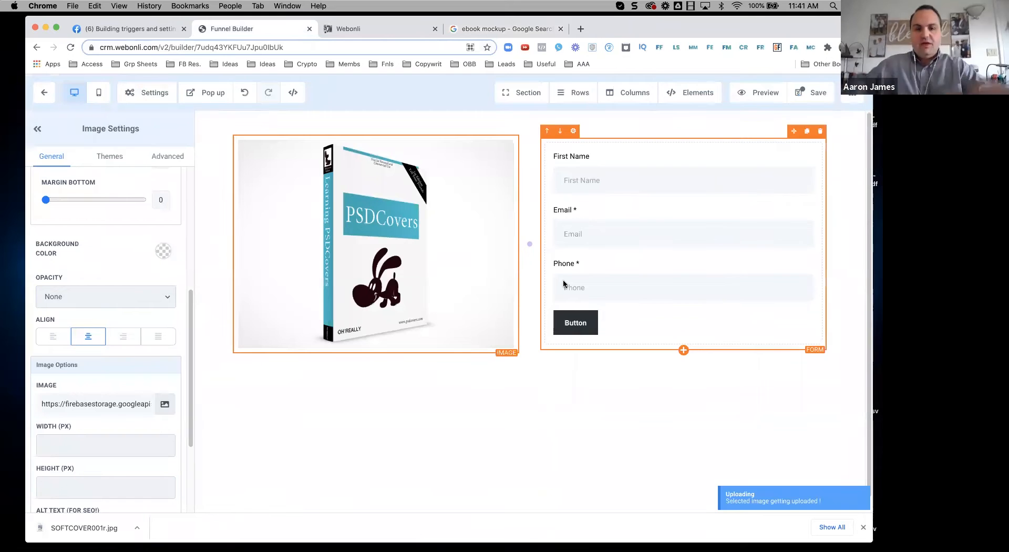
left_click(818, 92)
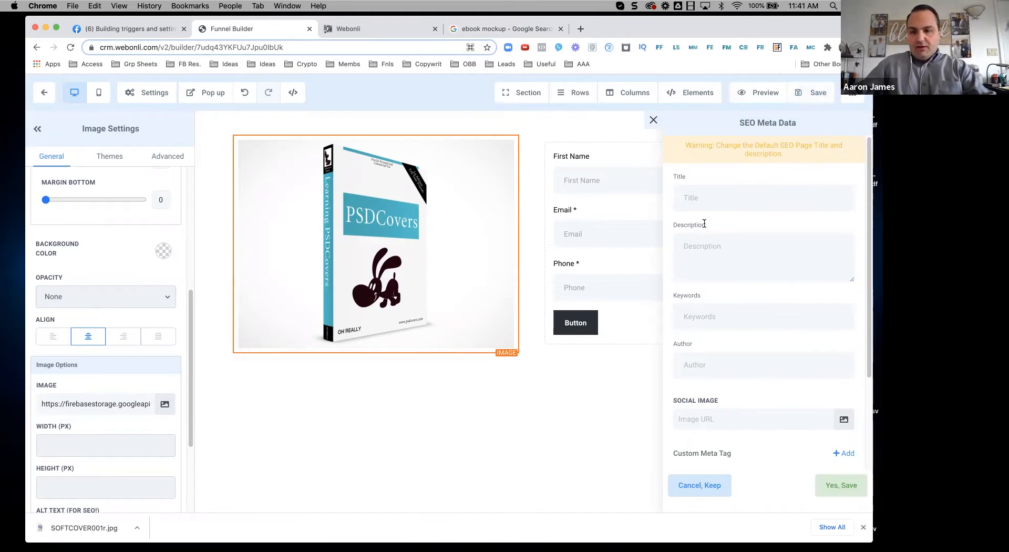
left_click(729, 192)
type("adsfg")
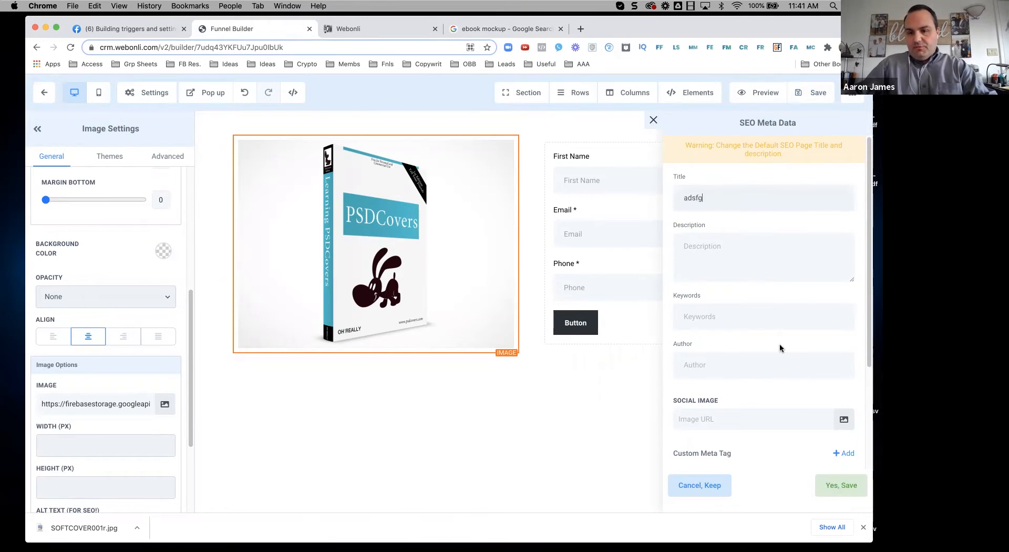
left_click(840, 485)
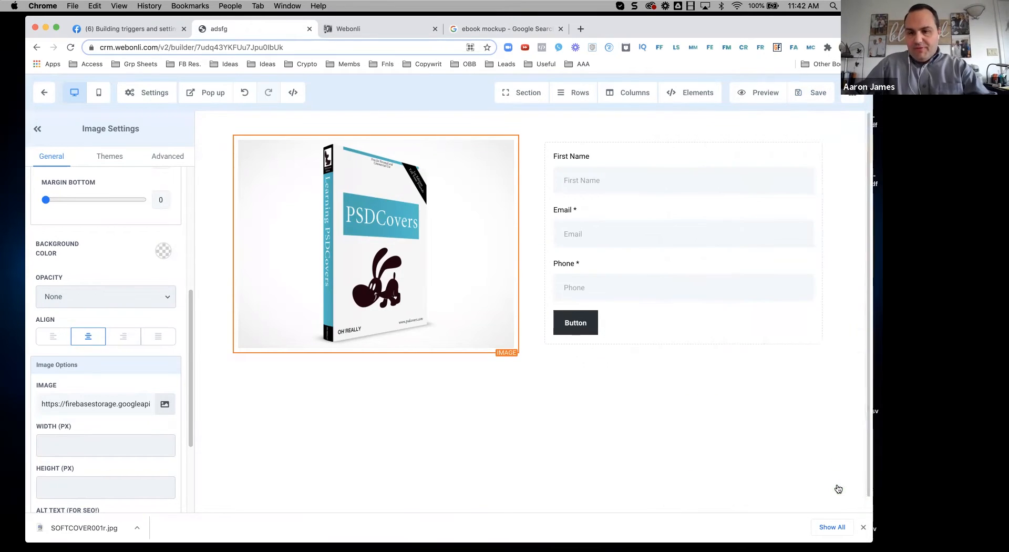
left_click(814, 93)
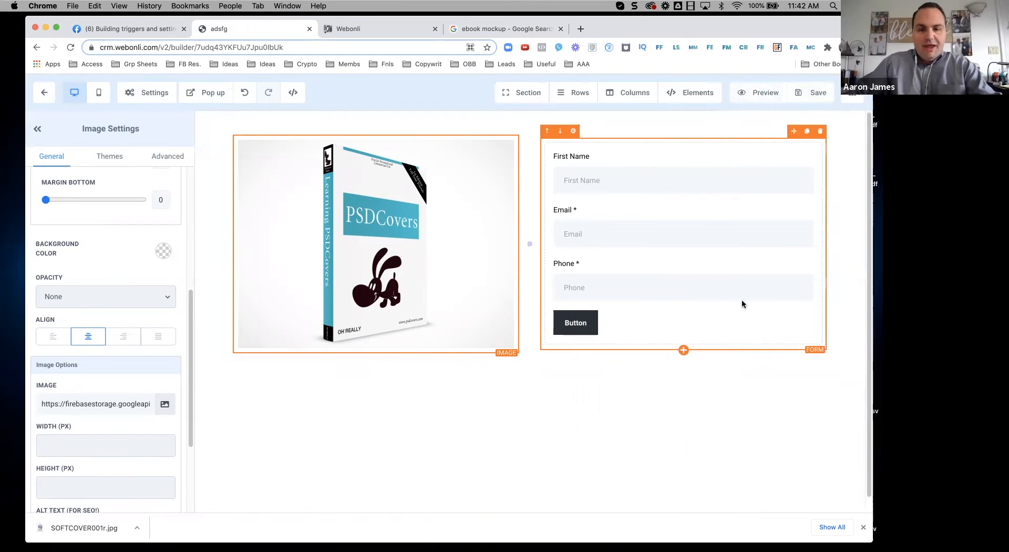
left_click(44, 94)
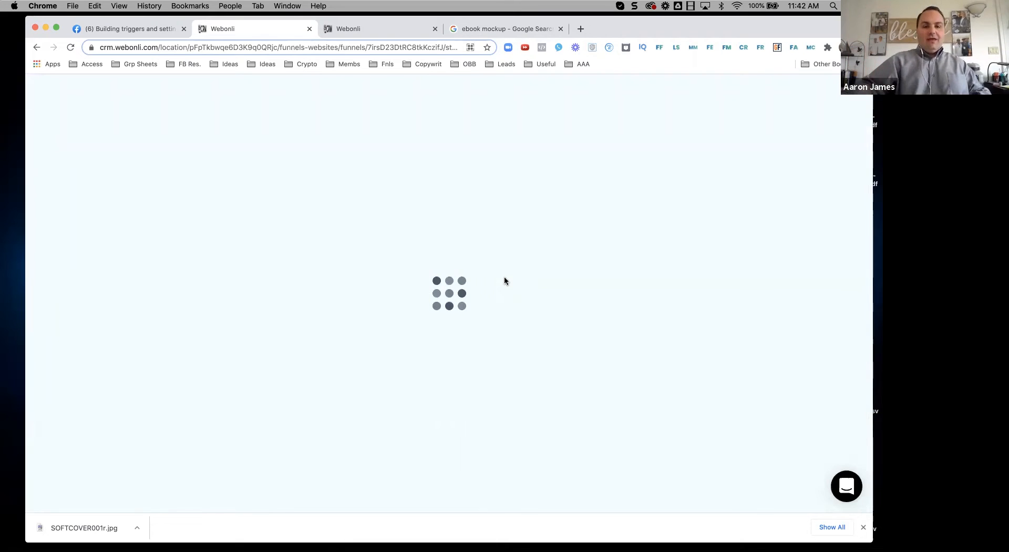
Step: Close the duplicate tab, check the Digital Nomad funnel's Settings, then open account Settings
left_click(434, 29)
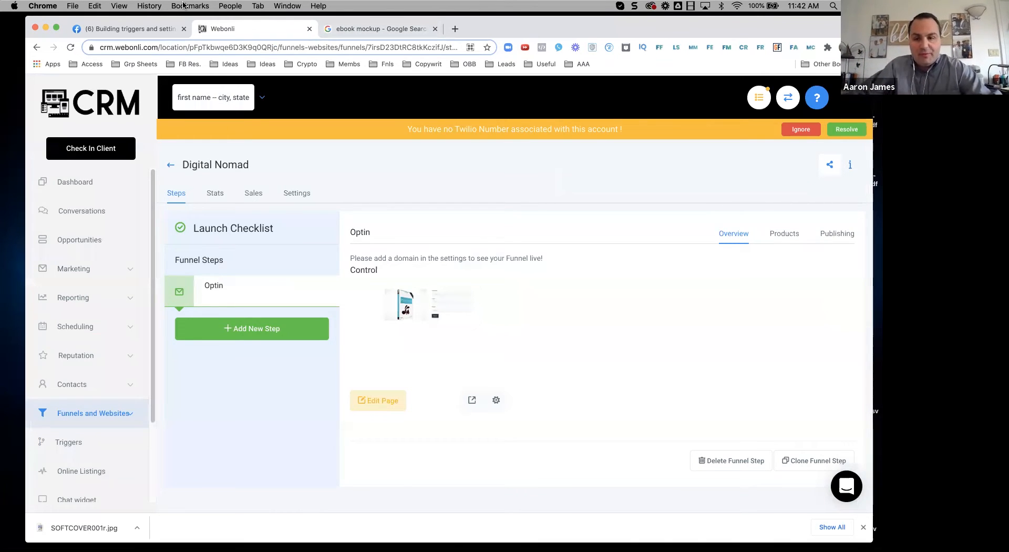
left_click(301, 199)
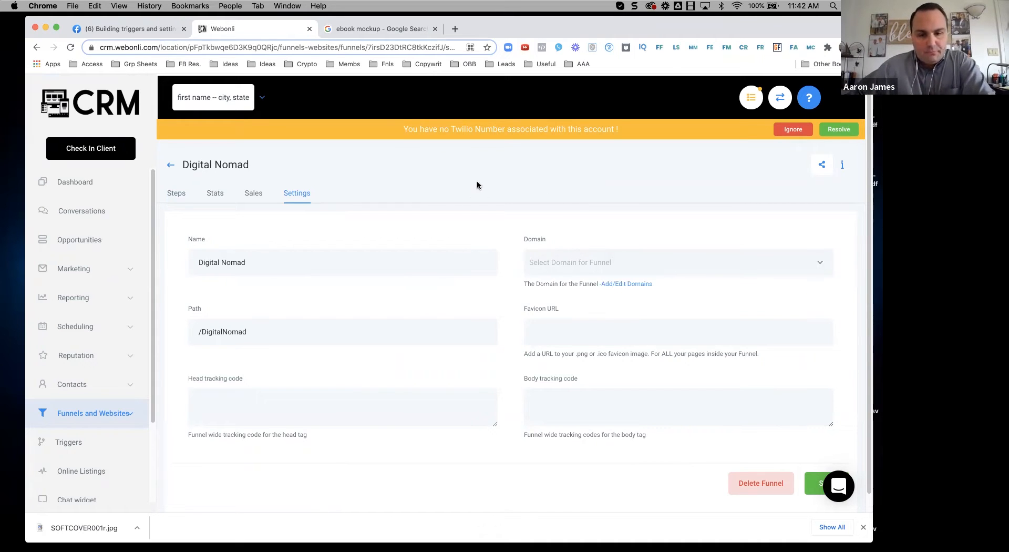
scroll(90, 338, "down", 1)
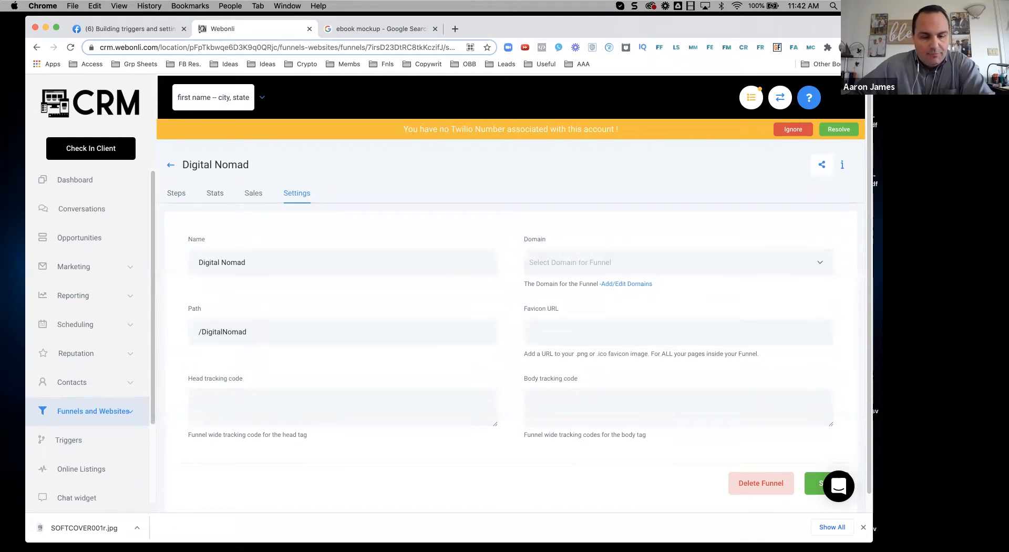
left_click(864, 528)
scroll(86, 413, "down", 3)
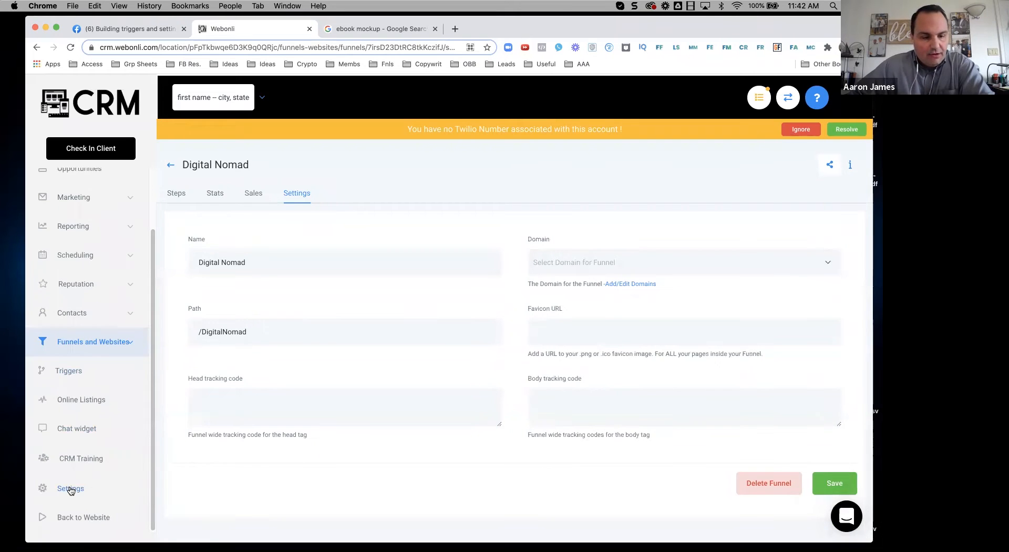
left_click(72, 488)
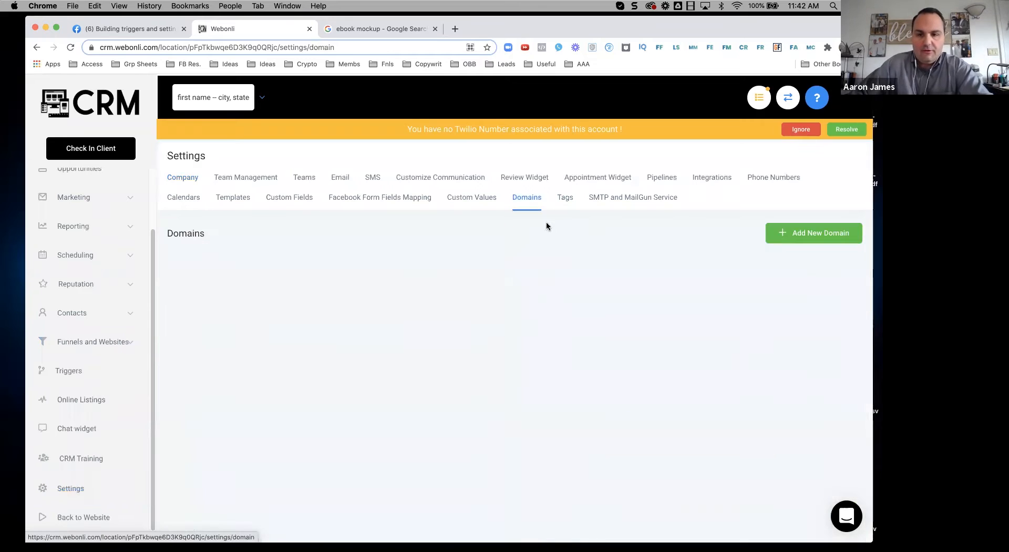
Step: Open the Add Domain dialog, copy the A record IP 34.68.234.4, and close it
left_click(815, 235)
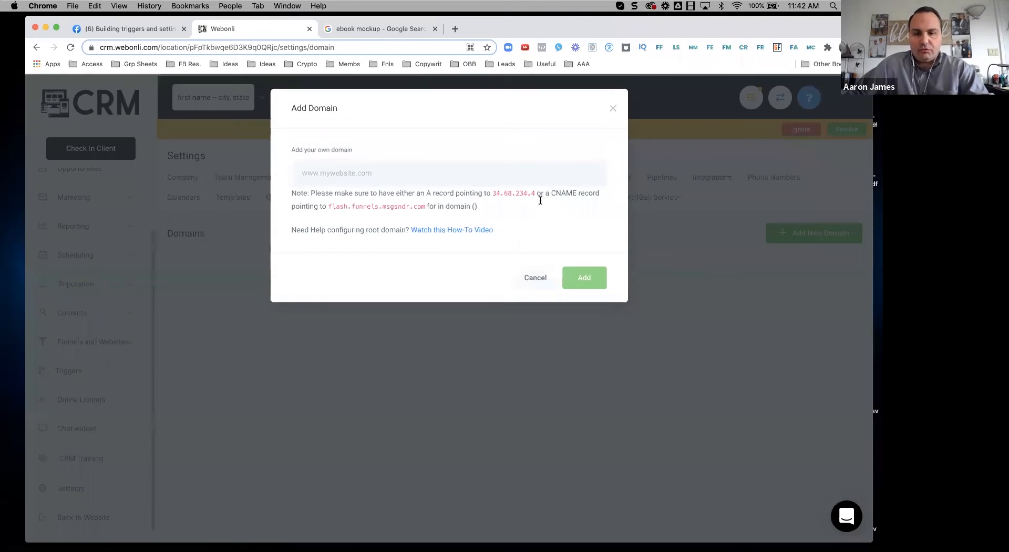
left_click_drag(535, 193, 489, 189)
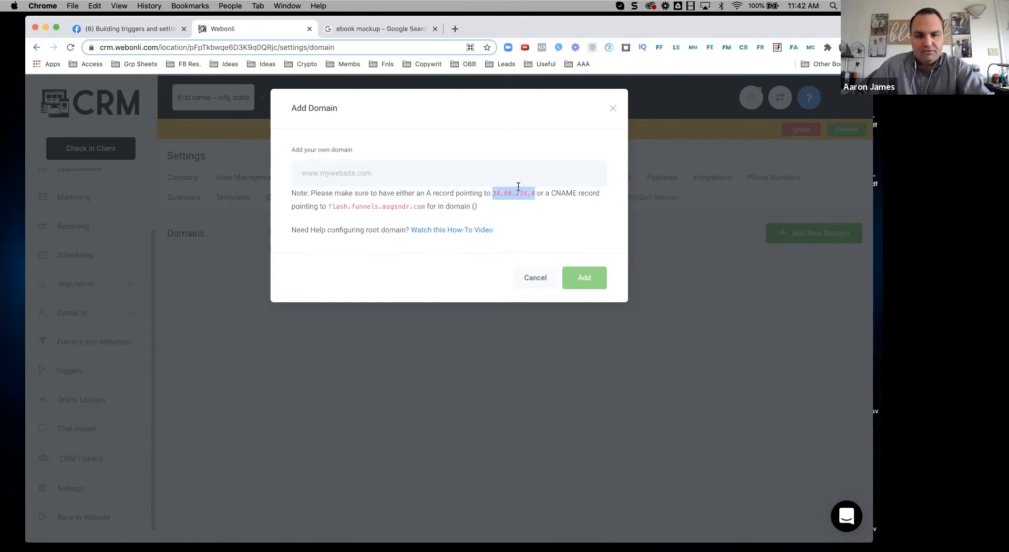
left_click(613, 108)
scroll(126, 373, "up", 1)
scroll(126, 374, "up", 1)
Step: Open the Digital Nomad funnel from the Funnels list
left_click(117, 361)
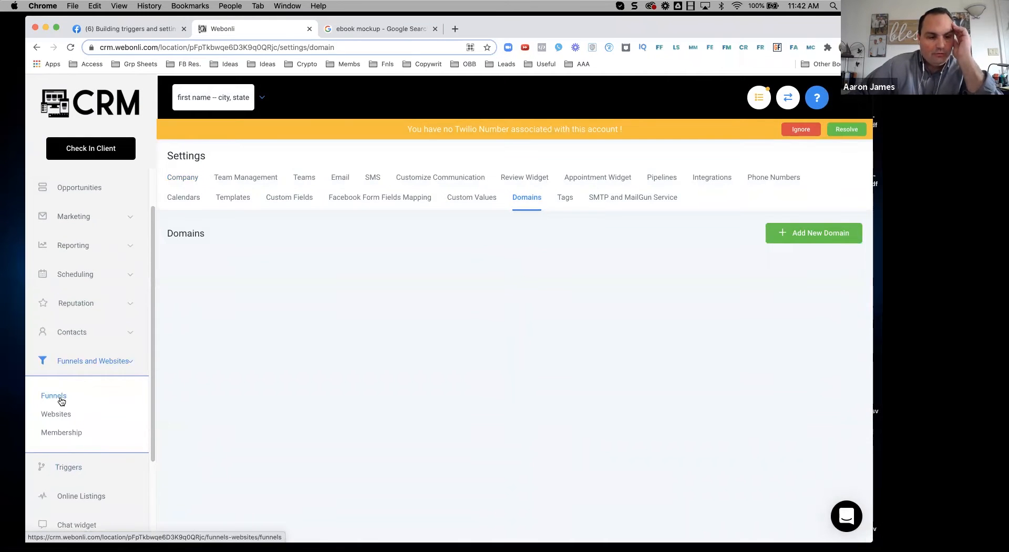
left_click(62, 402)
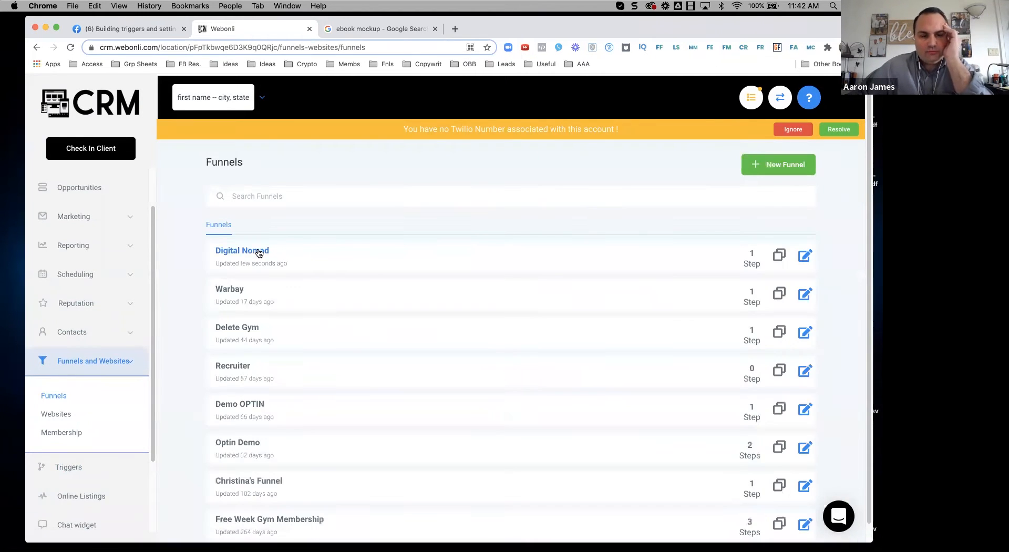
left_click(256, 252)
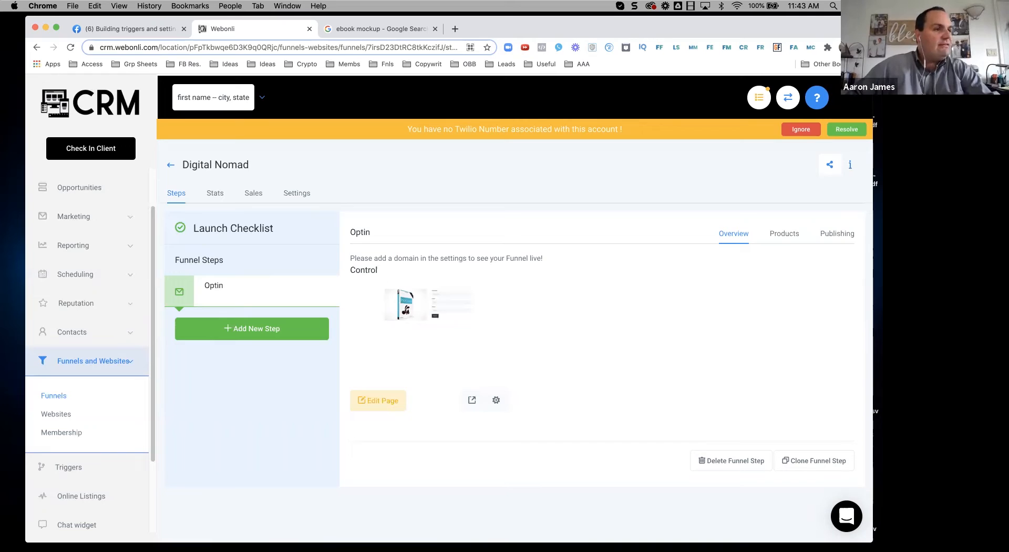
Step: Open the Day 5.png funnel map in Preview, reposition it, then open a new Chrome tab
left_click_drag(289, 165, 400, 144)
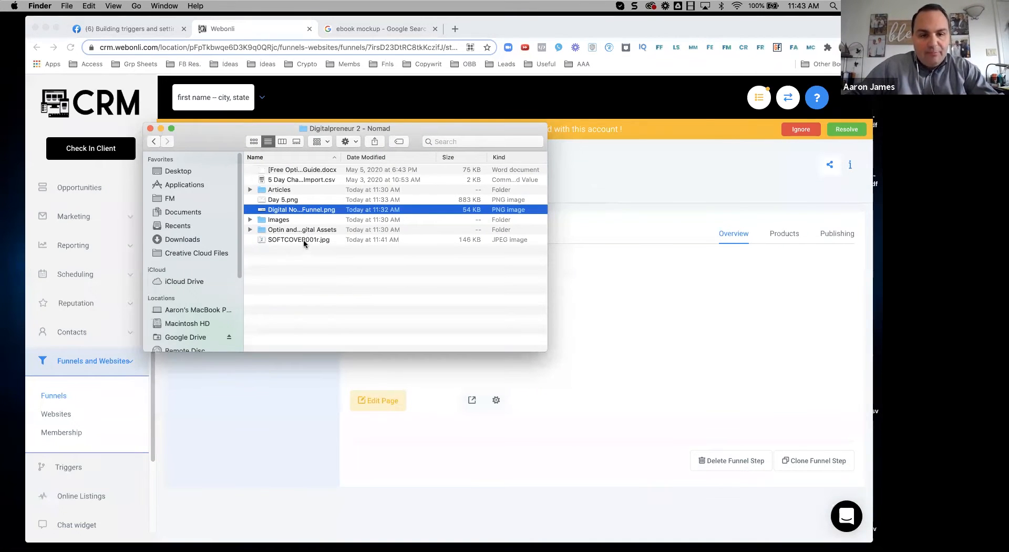
left_click(284, 200)
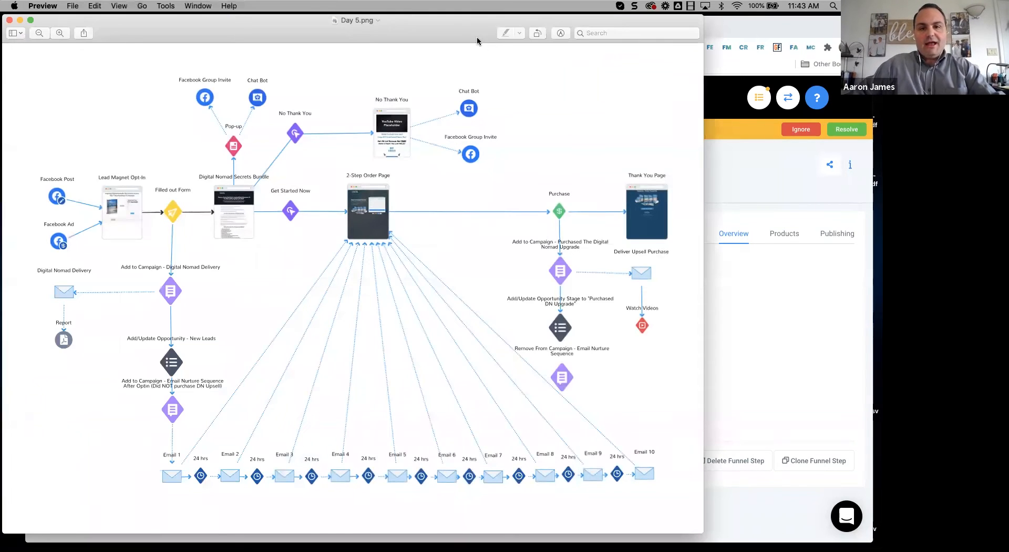
left_click_drag(477, 37, 552, 35)
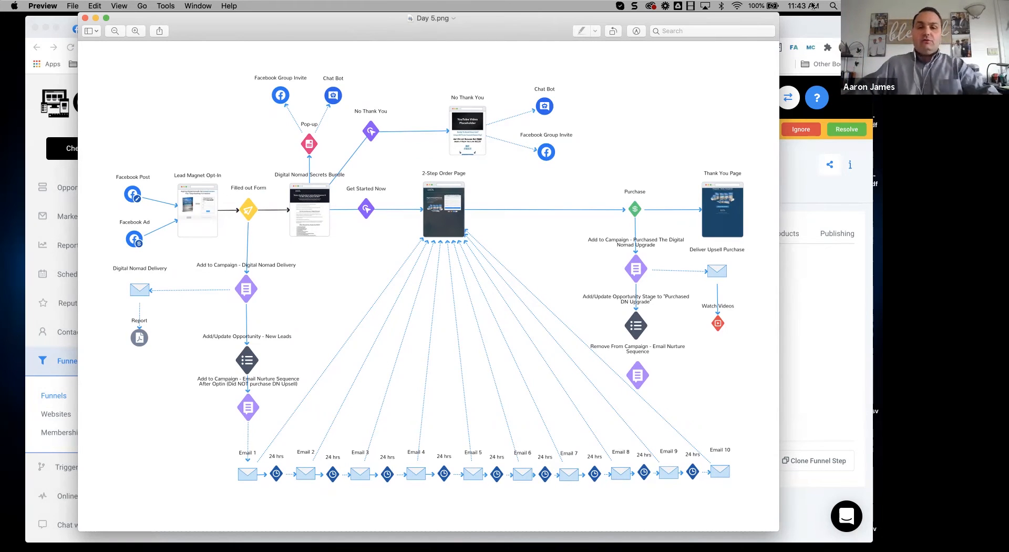
left_click_drag(517, 31, 549, 144)
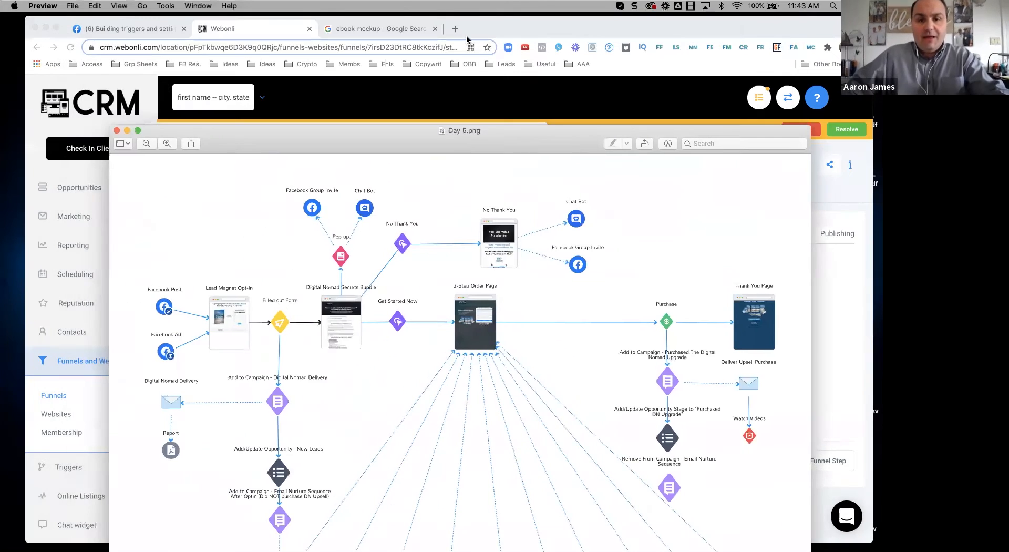
left_click(458, 32)
key("super+t")
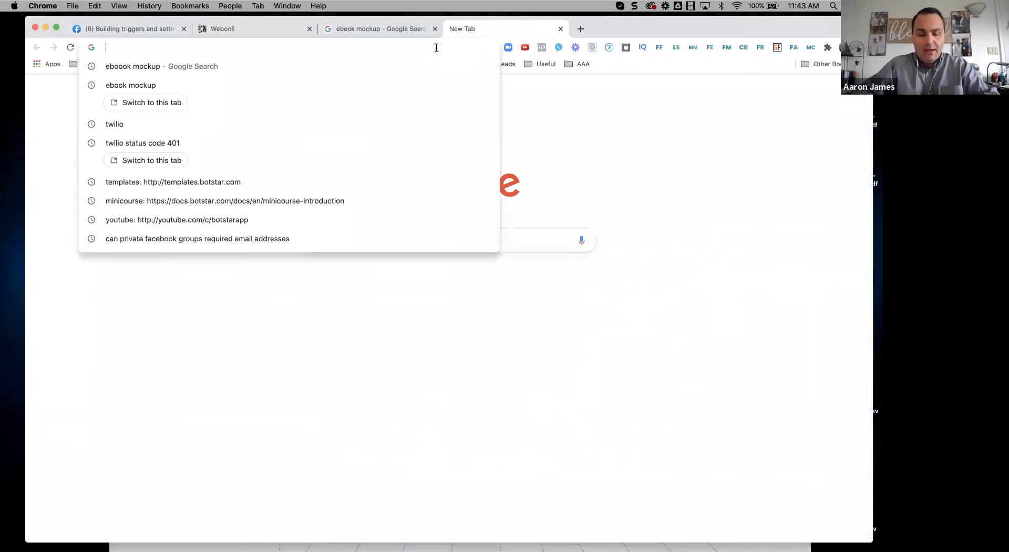
Step: Go to draw.io with Google Drive storage and create a diagram from the Flowchart template
type("draw.io")
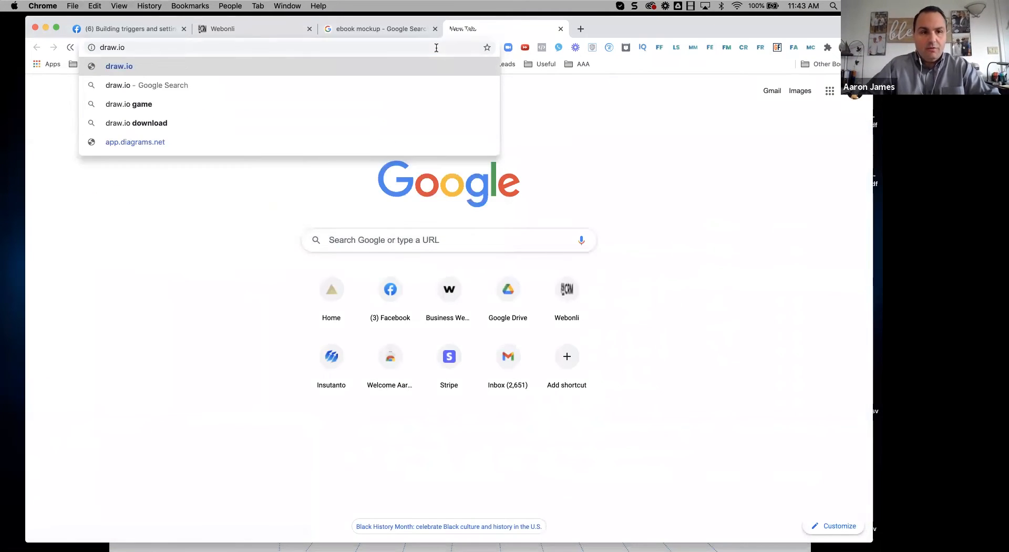
key("Return")
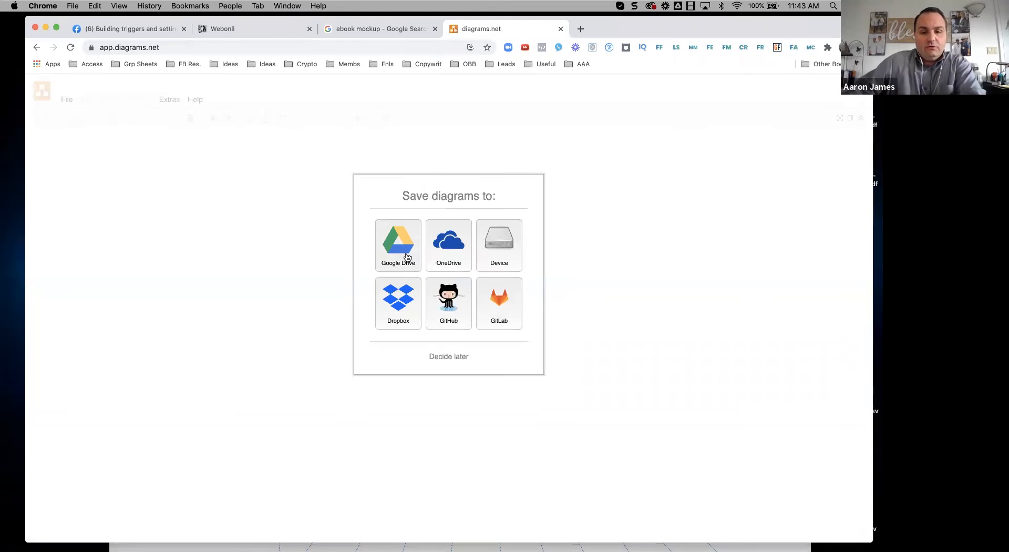
left_click(407, 257)
left_click(476, 256)
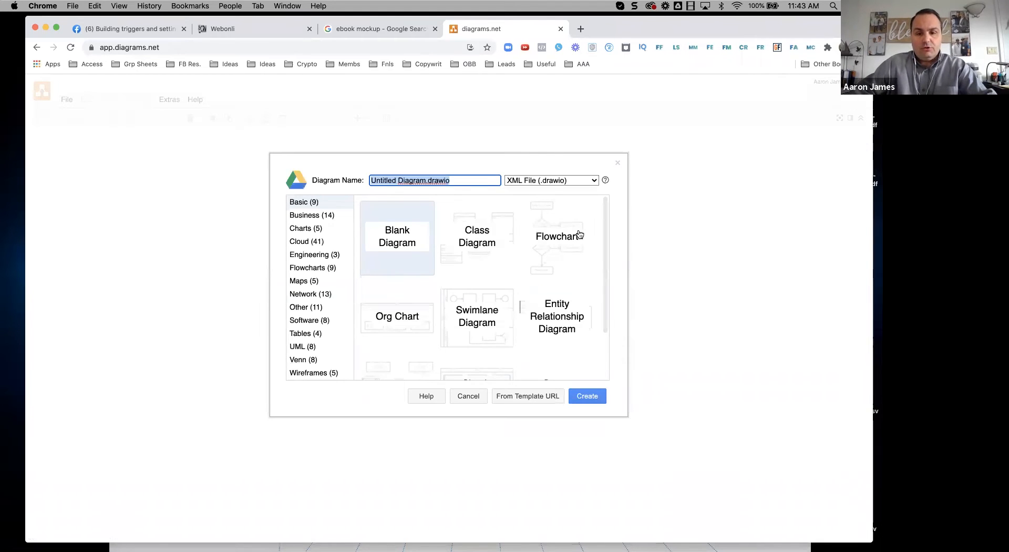
left_click(553, 246)
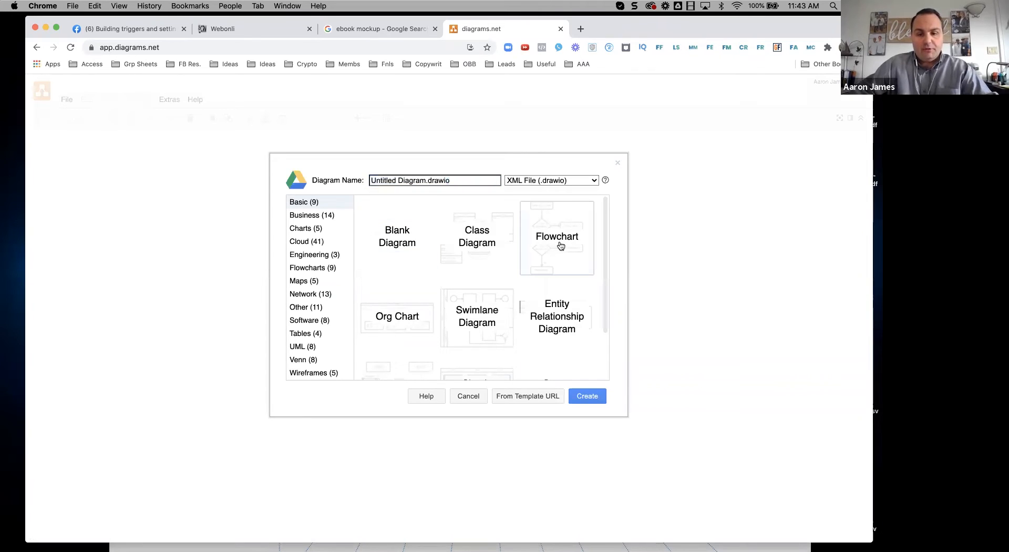
left_click(605, 395)
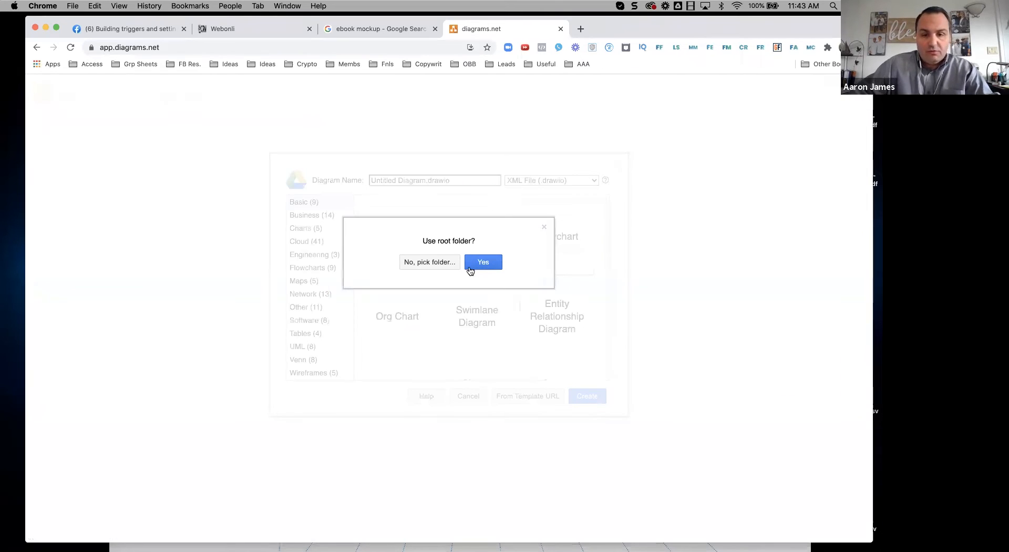
Step: Store the new diagram in a chosen Google Drive folder instead of the root
left_click(444, 263)
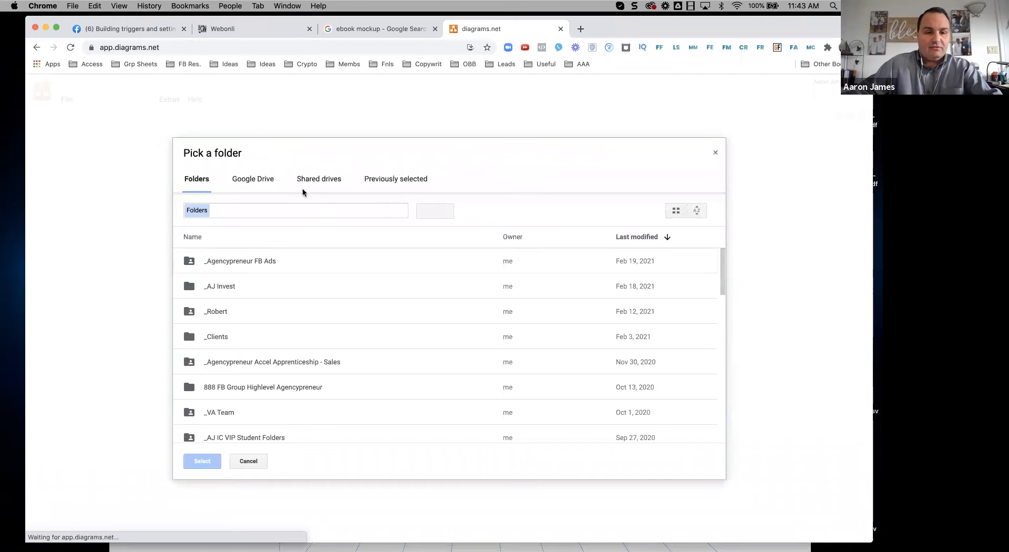
left_click(255, 176)
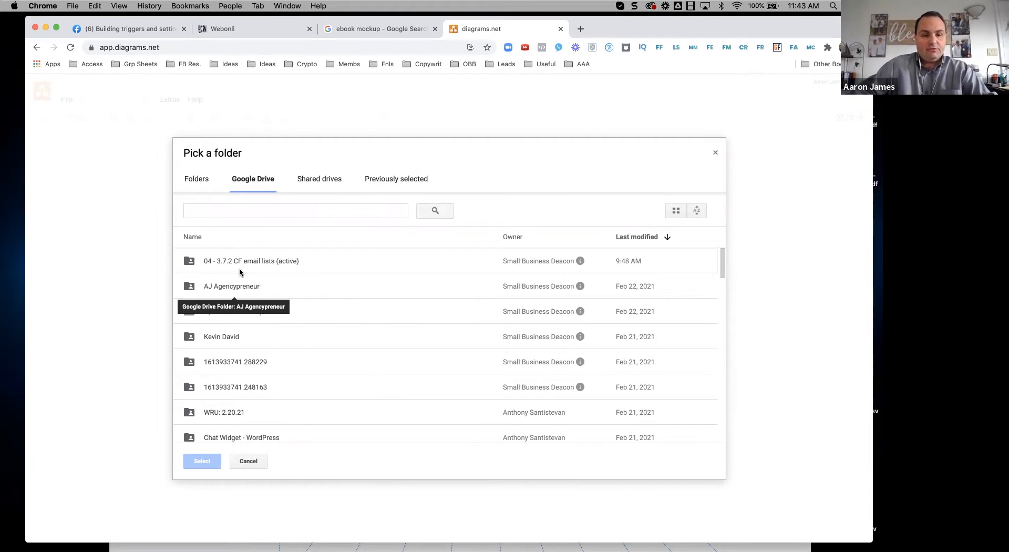
left_click(219, 287)
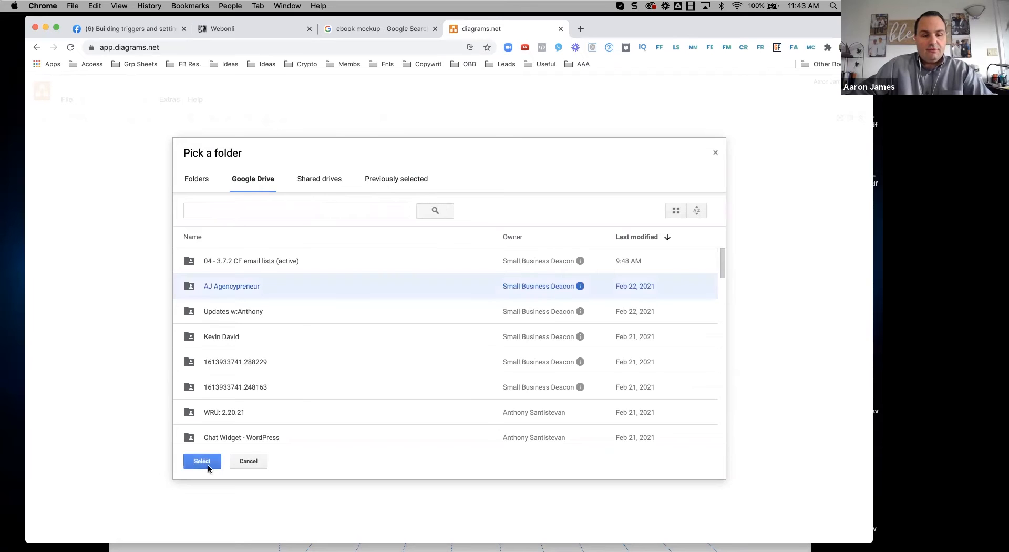
left_click(208, 462)
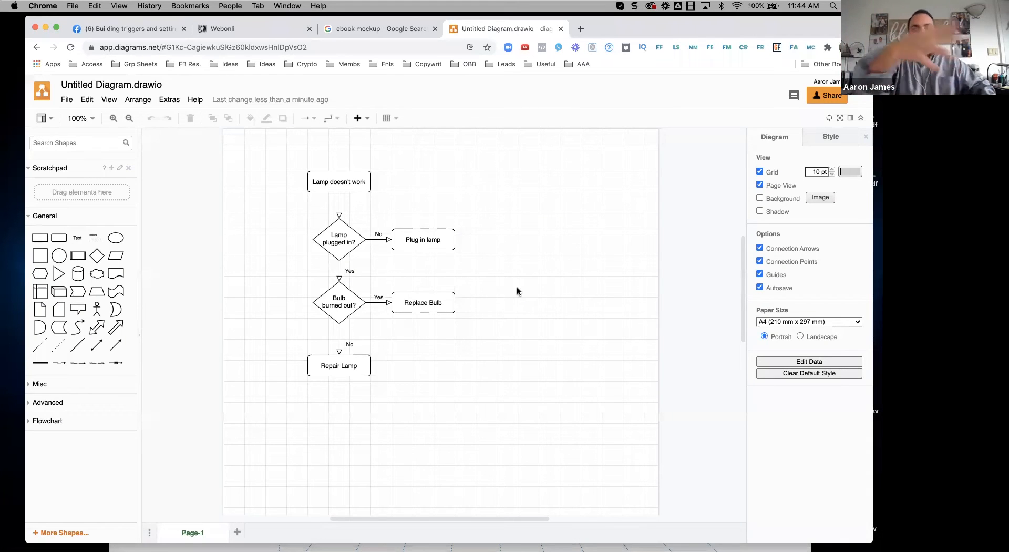
Step: Move the Lamp doesn't work and Plug in lamp boxes to the top and delete their connectors
left_click(366, 191)
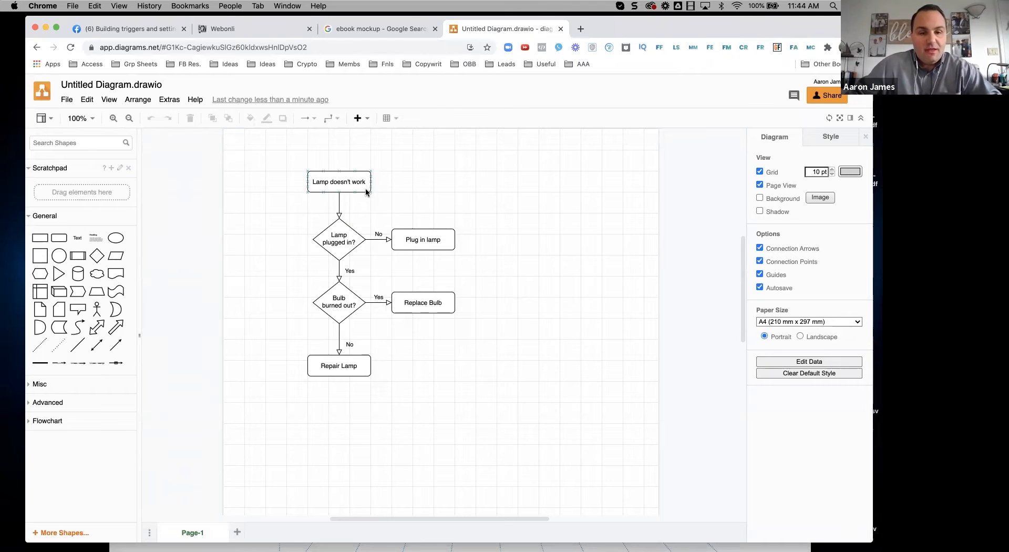
mouse_move(358, 181)
left_mouse_down()
mouse_move(289, 182)
mouse_move(264, 204)
mouse_move(348, 172)
left_mouse_up()
left_click(331, 182)
key("Delete")
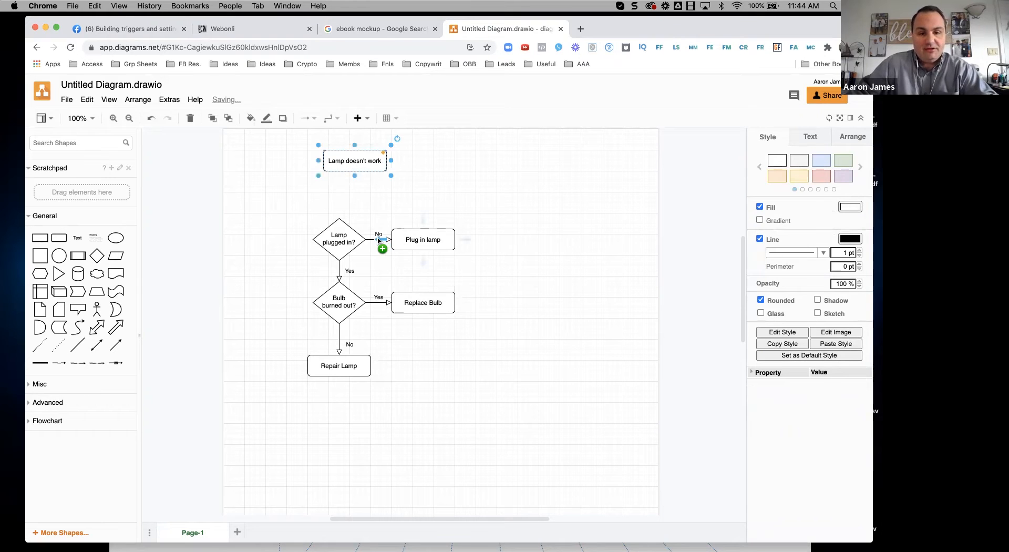
left_click(376, 241)
key("Delete")
left_click_drag(401, 245, 427, 166)
Step: Add an enlarged ellipse labelled 'xzfgbdfgffsvafds' right of the flowchart, then bring back the Day 5.png map
left_click_drag(116, 243, 475, 230)
left_click_drag(539, 270, 587, 319)
double_click(552, 275)
type("xzfgbdfgffsvafds")
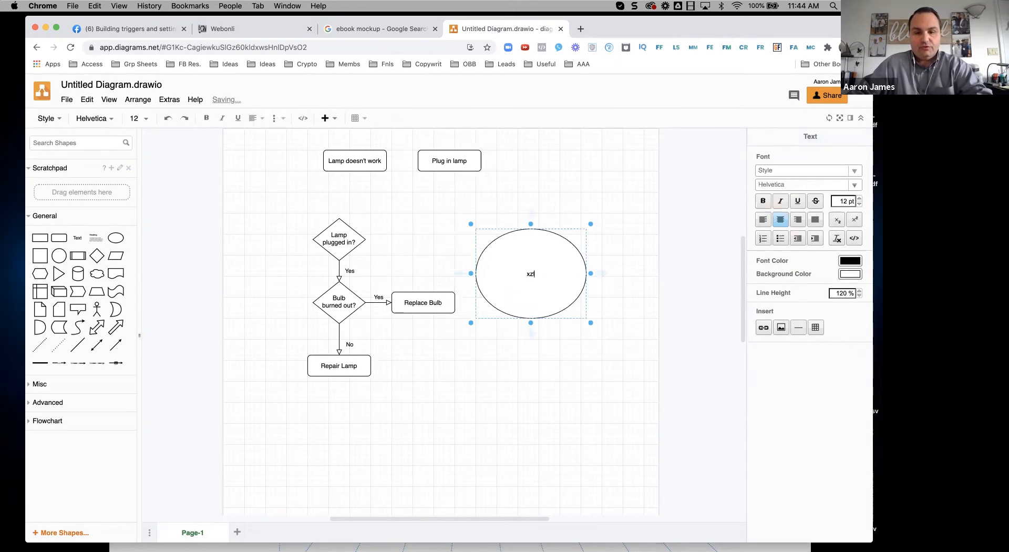
left_click(406, 206)
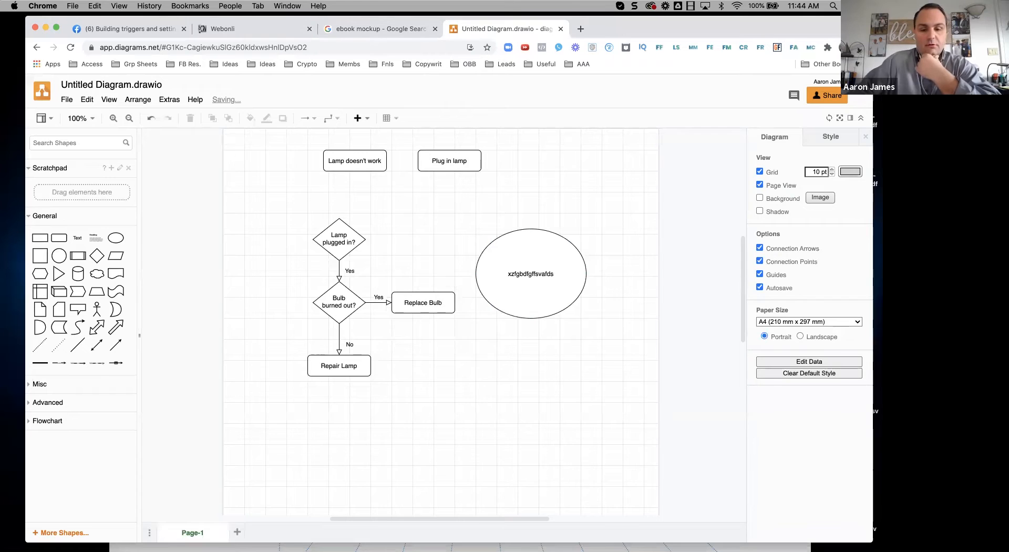
left_click(556, 532)
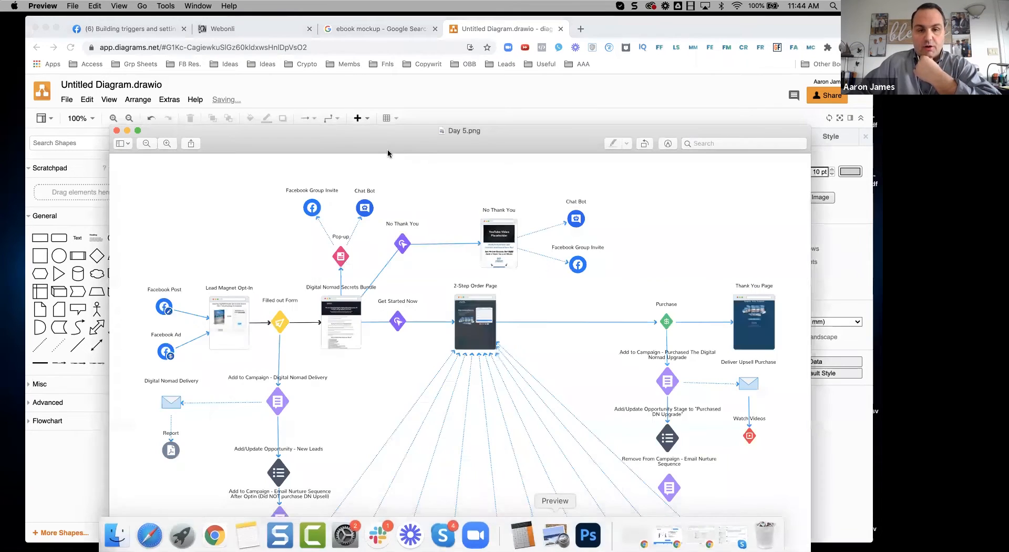
left_click_drag(422, 144, 414, 33)
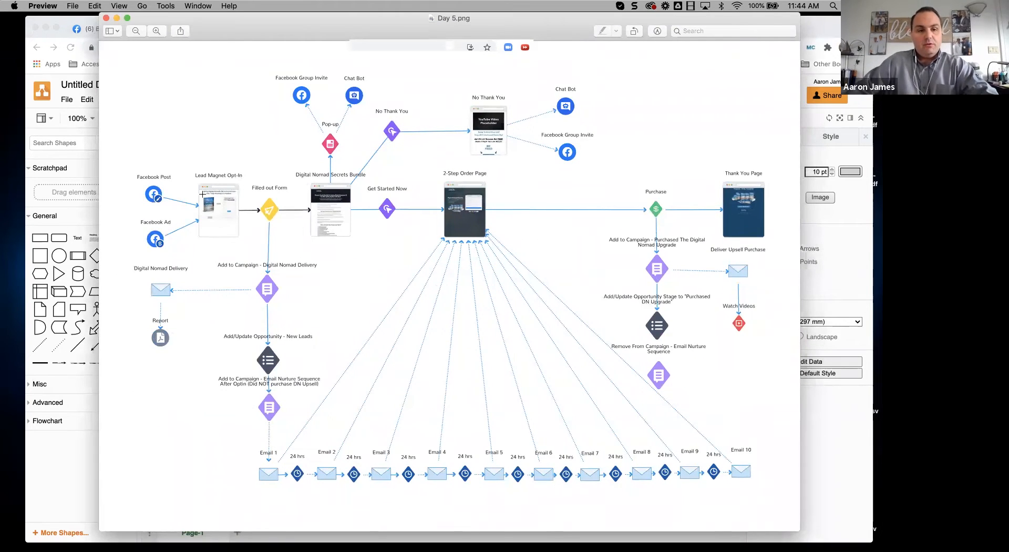
left_click_drag(184, 159, 259, 265)
left_click(351, 102)
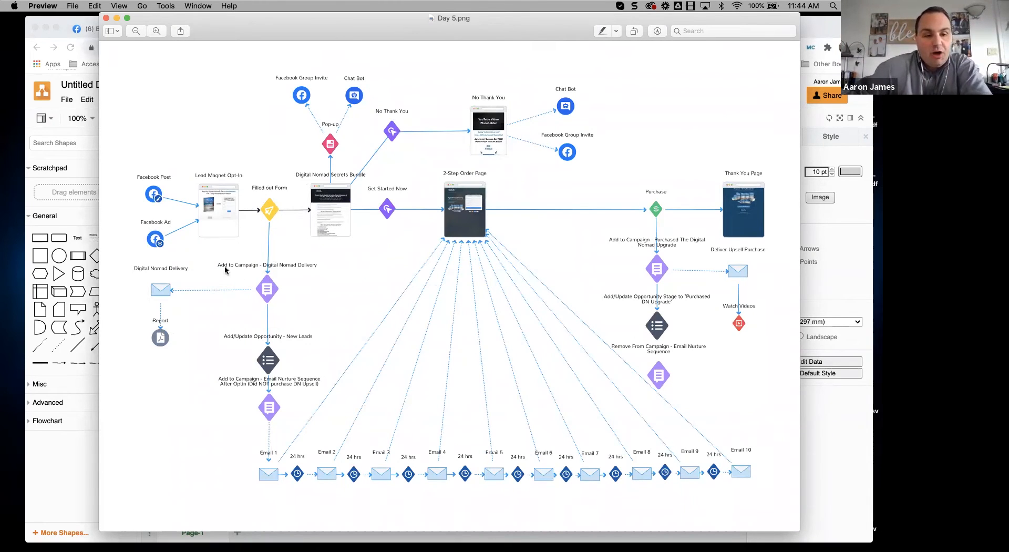
left_click_drag(208, 259, 332, 279)
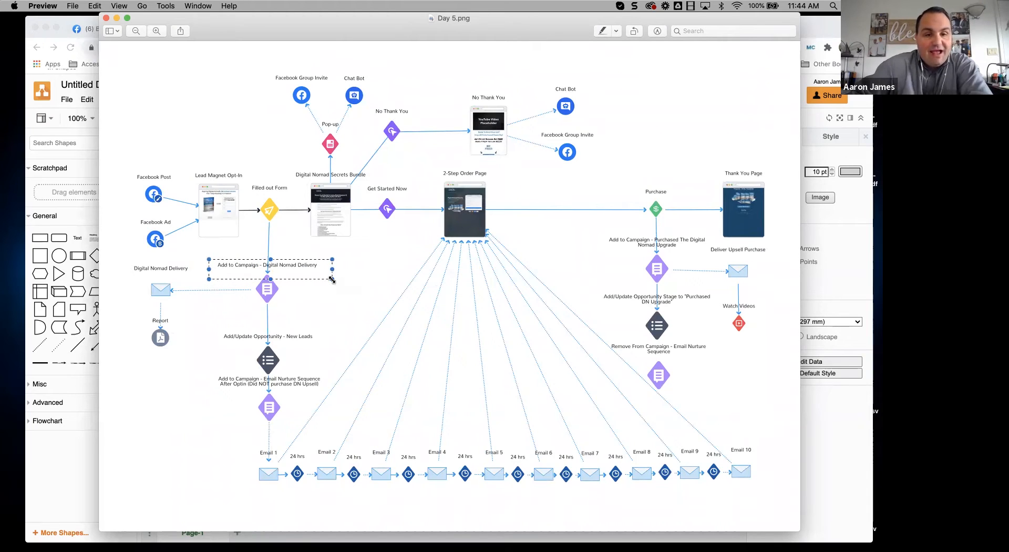
left_click(603, 31)
left_click_drag(254, 268, 296, 276)
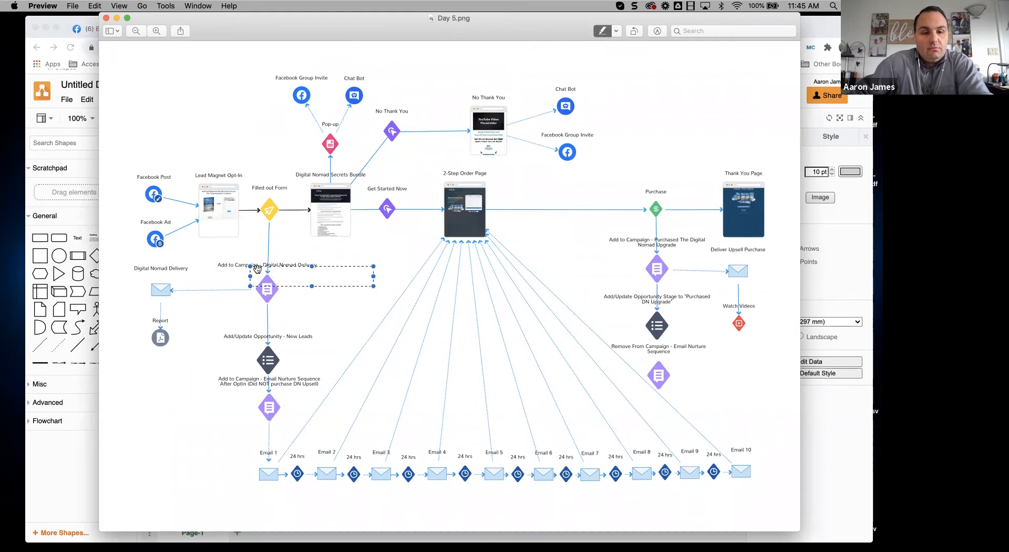
left_click(260, 273)
left_click_drag(216, 261, 319, 273)
left_click(230, 126)
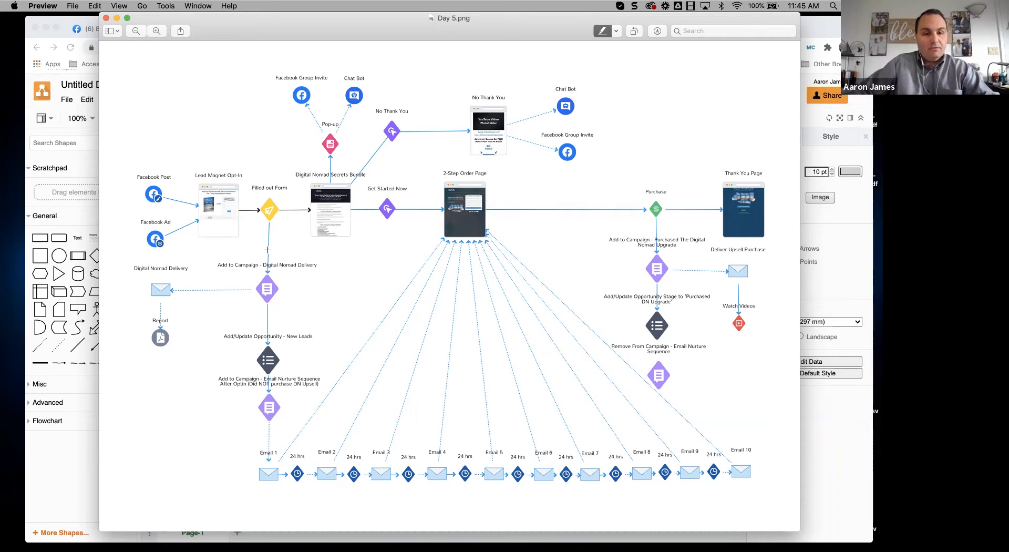
left_click_drag(226, 38, 244, 142)
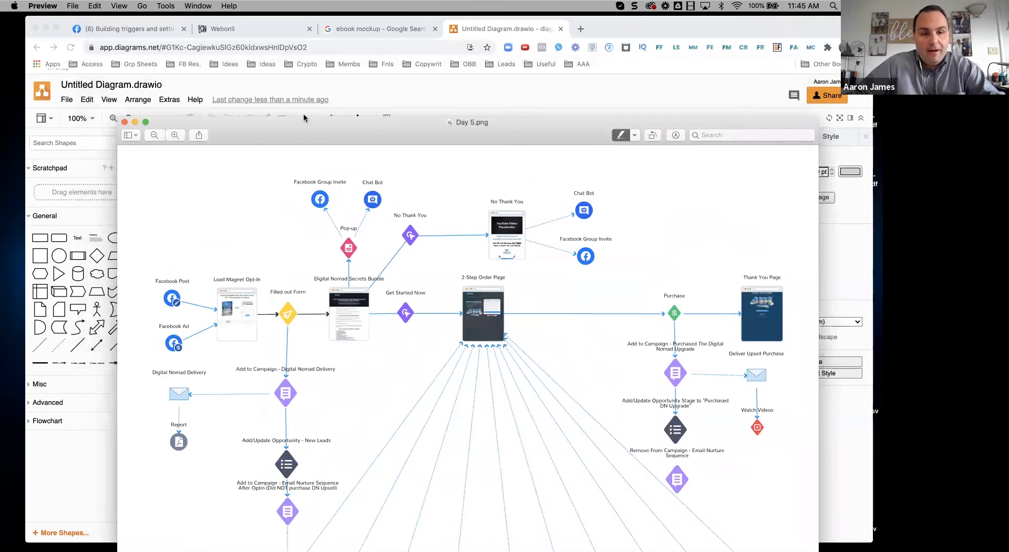
Step: Raise the funnel map and outline the Filled out Form and Add to Campaign steps
left_click_drag(306, 122, 290, 37)
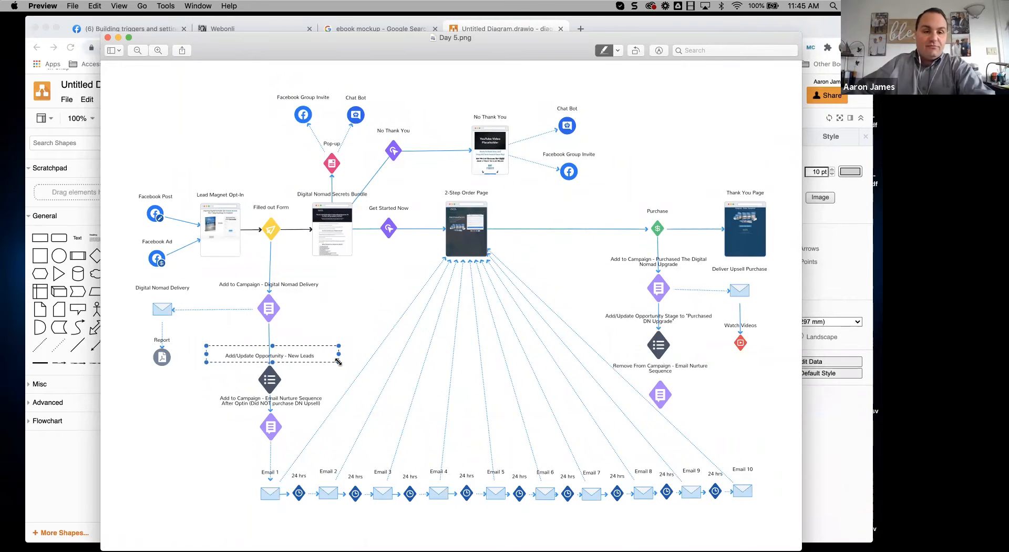
left_click(250, 177)
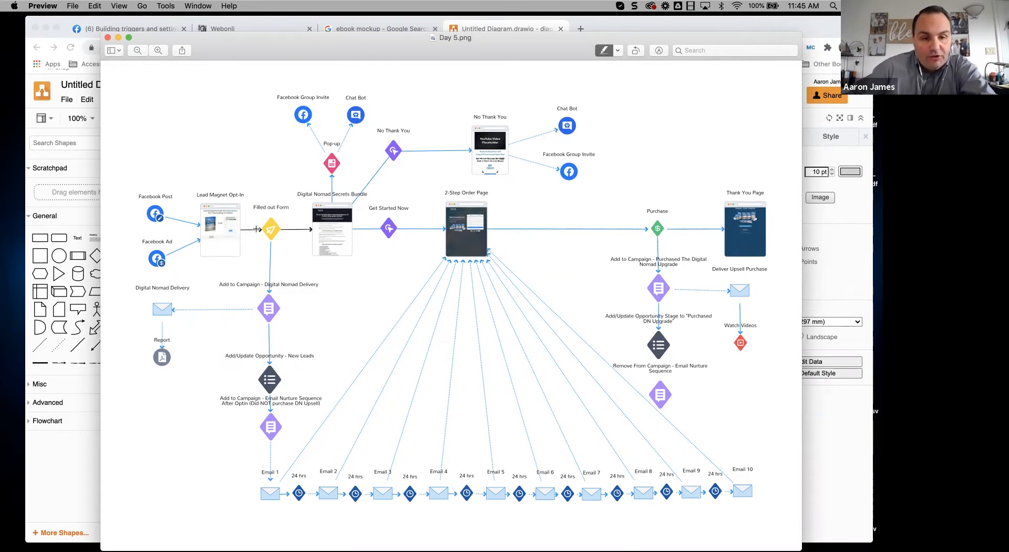
left_click_drag(248, 196, 296, 233)
left_click_drag(214, 276, 331, 293)
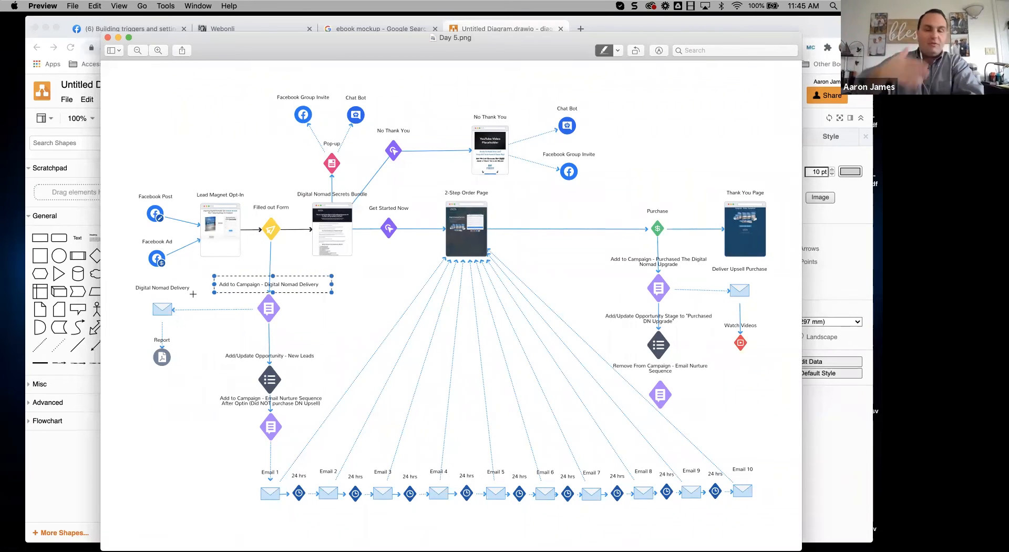
Step: Outline the Add/Update Opportunity, Email Nurture Sequence and email row steps, then move the image aside
left_click(243, 349)
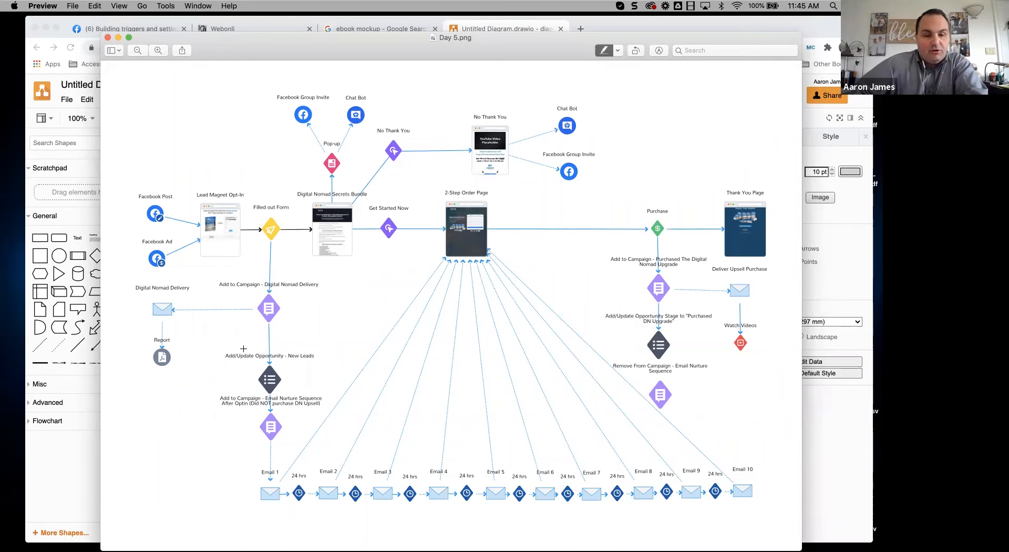
left_click_drag(222, 348, 330, 389)
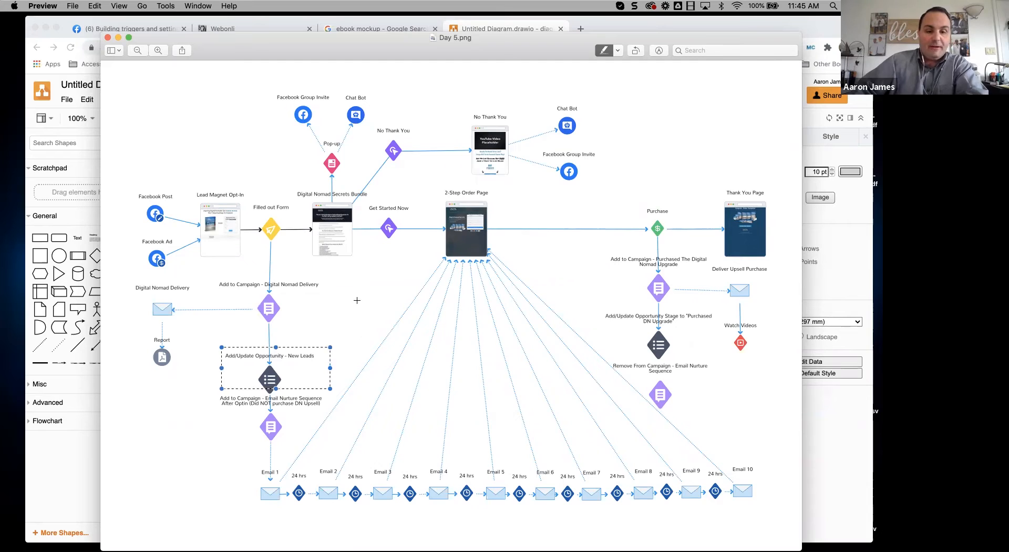
left_click_drag(208, 401, 313, 436)
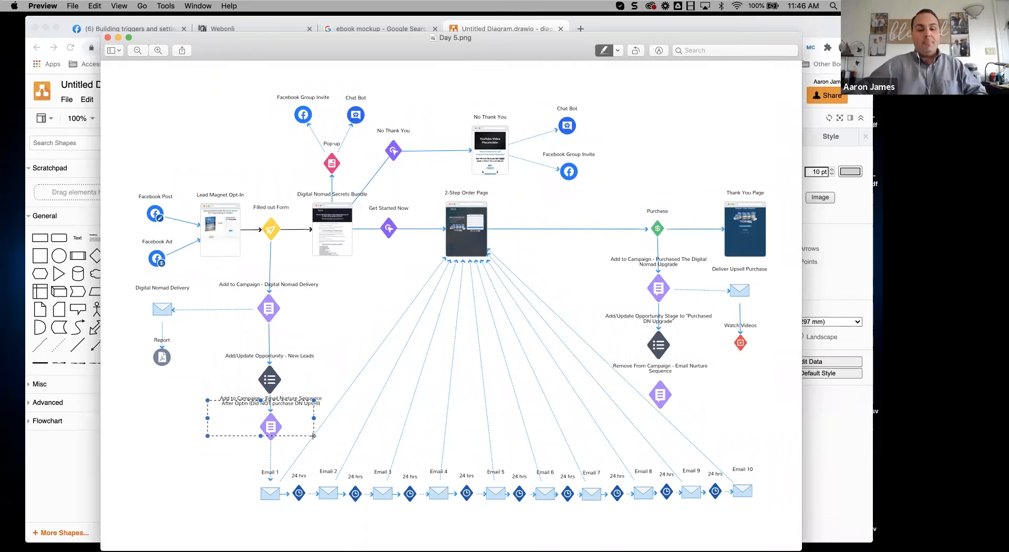
left_click_drag(212, 460, 637, 503)
left_click(315, 428)
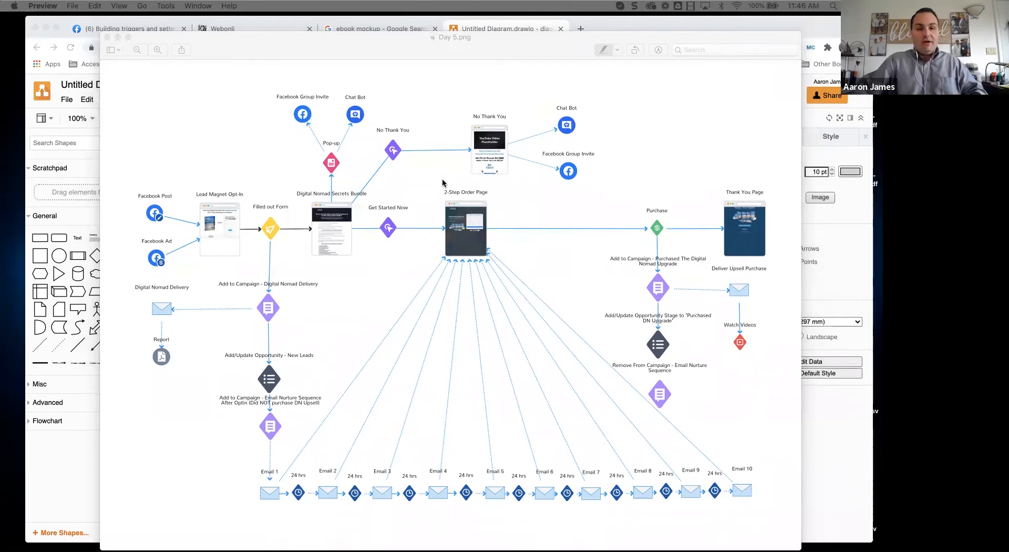
left_click_drag(416, 53, 0, 168)
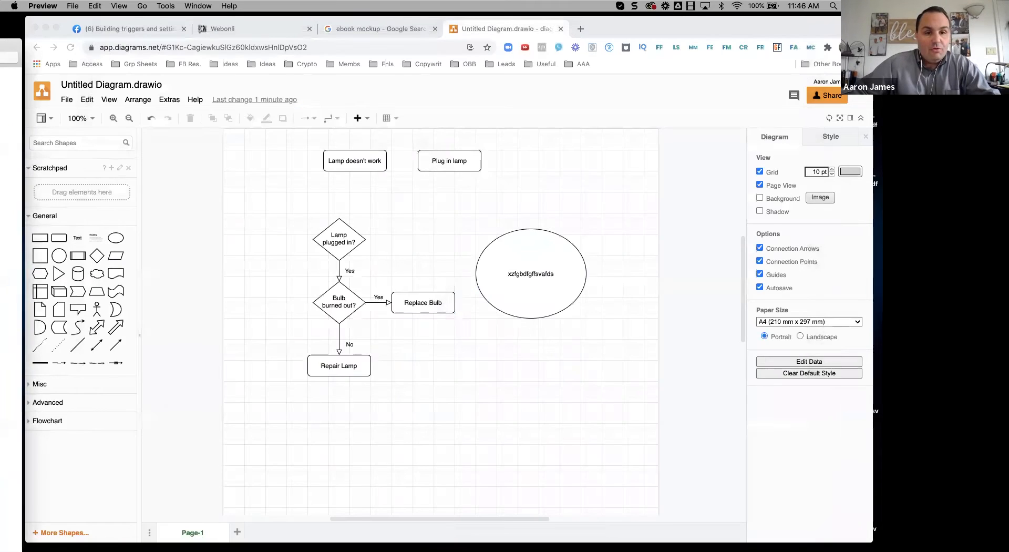
Step: Close the diagram tab and create a 'Digital Nomad' folder under Marketing > Campaigns
left_click(561, 29)
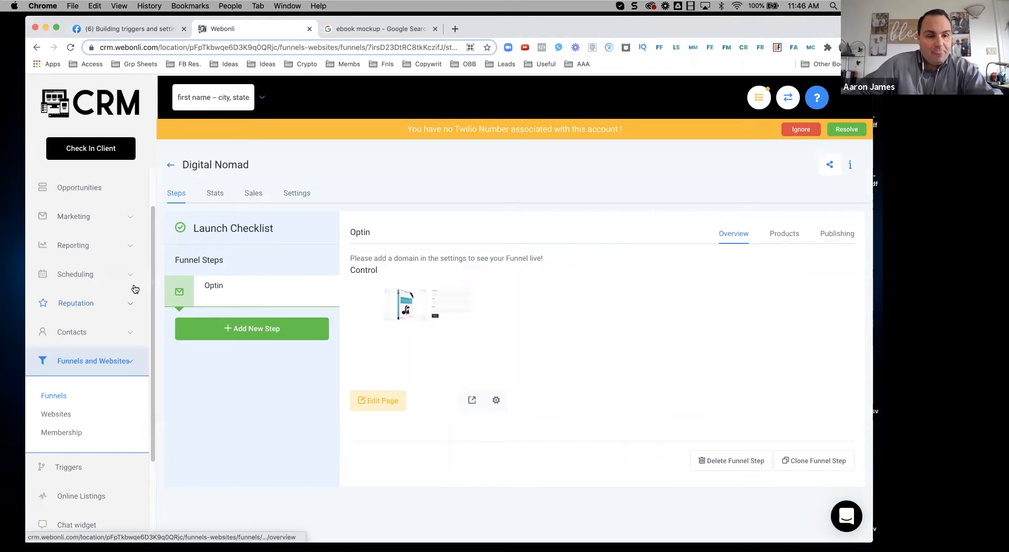
left_click(131, 220)
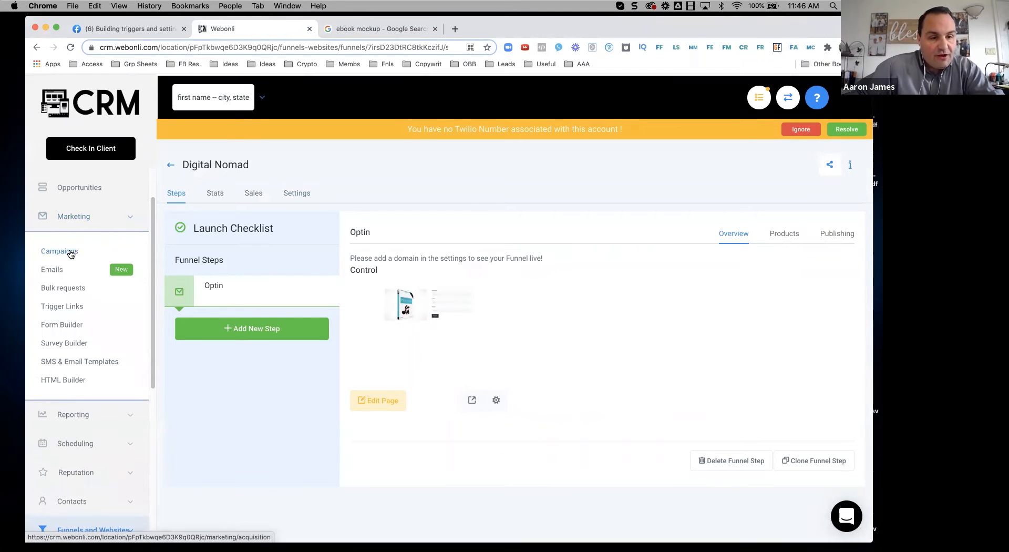
left_click(72, 252)
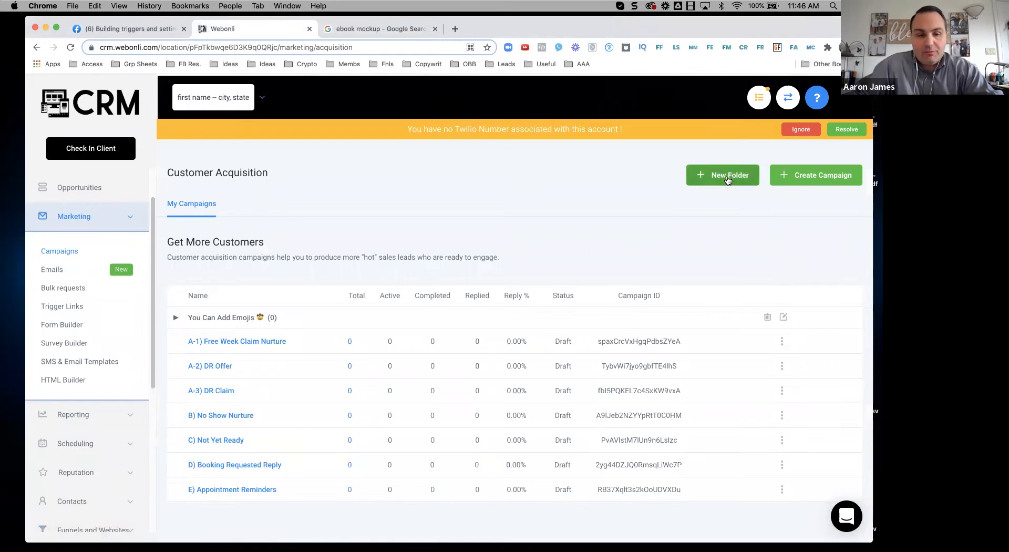
left_click(732, 183)
left_click(348, 172)
type("Digital Nomad")
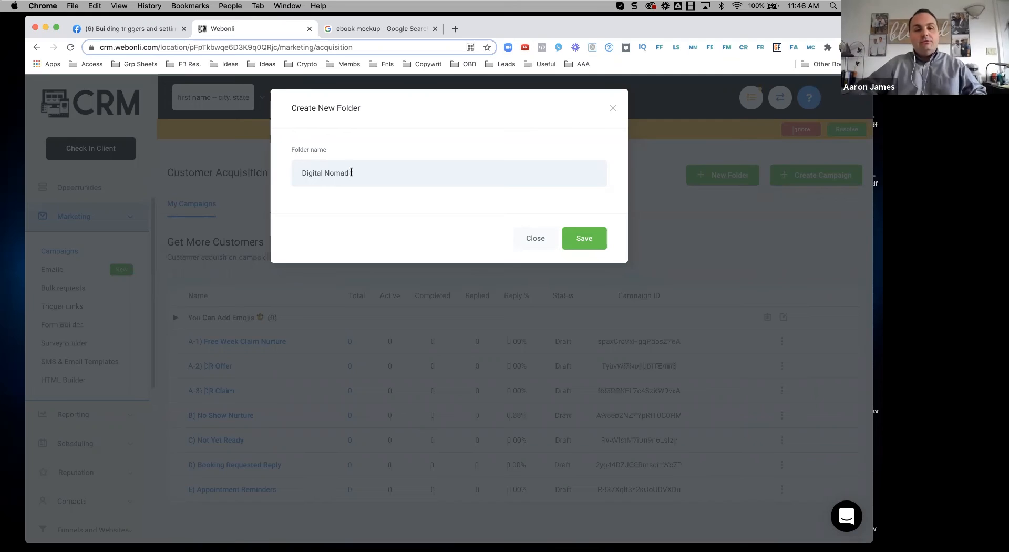
left_click(585, 243)
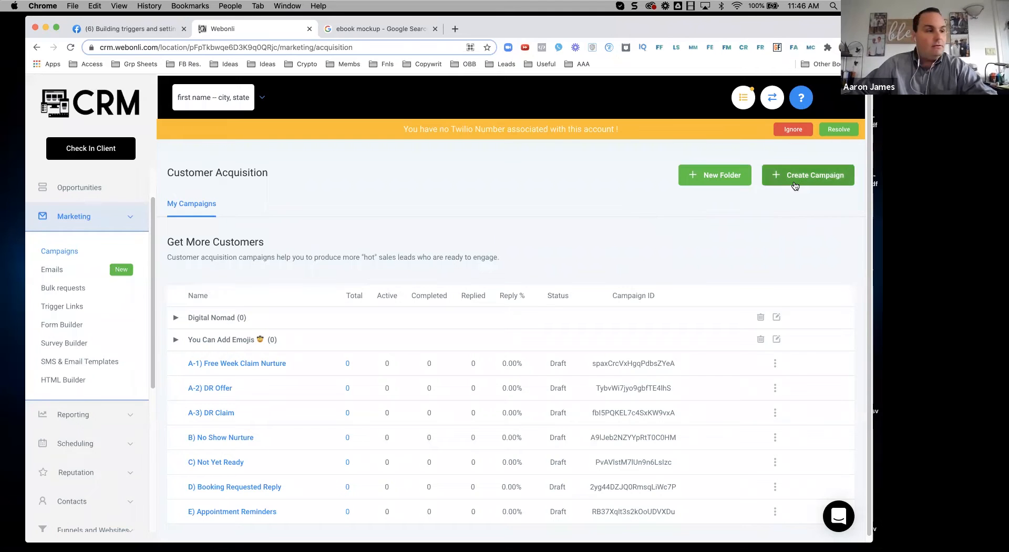
Step: Review the funnel map's Digital Nomad Delivery step and follow-up email row, then close the image
left_click_drag(573, 115, 581, 78)
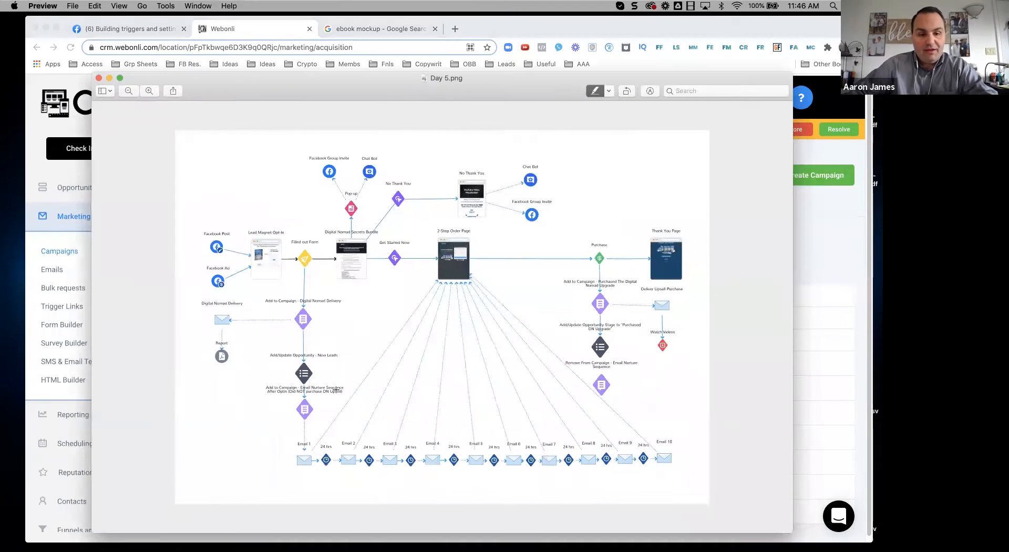
left_click_drag(284, 298, 345, 324)
left_click_drag(273, 438, 659, 468)
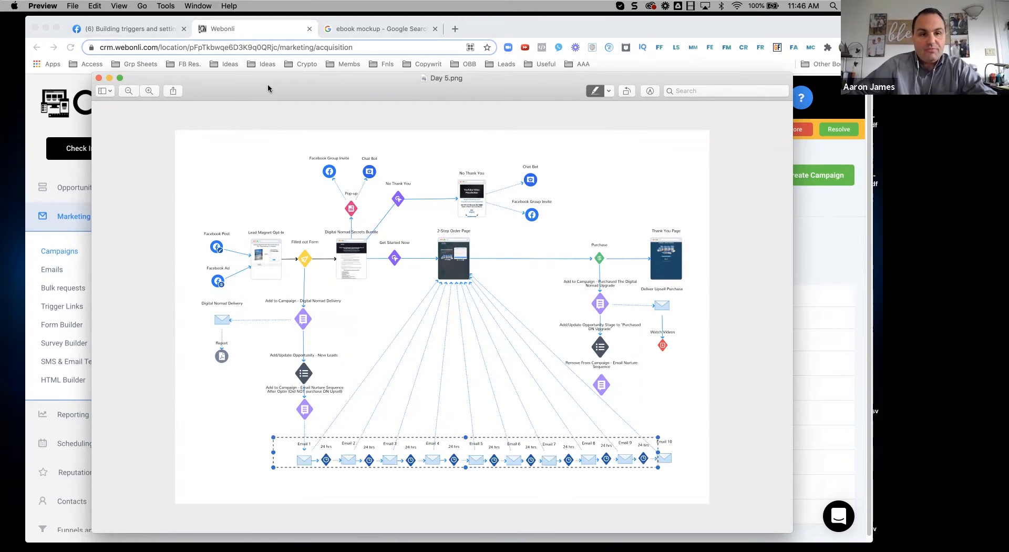
key("super+w")
Step: Create the draft campaign 'DN - Deleiver LM' in the Digital Nomad folder
left_click(771, 180)
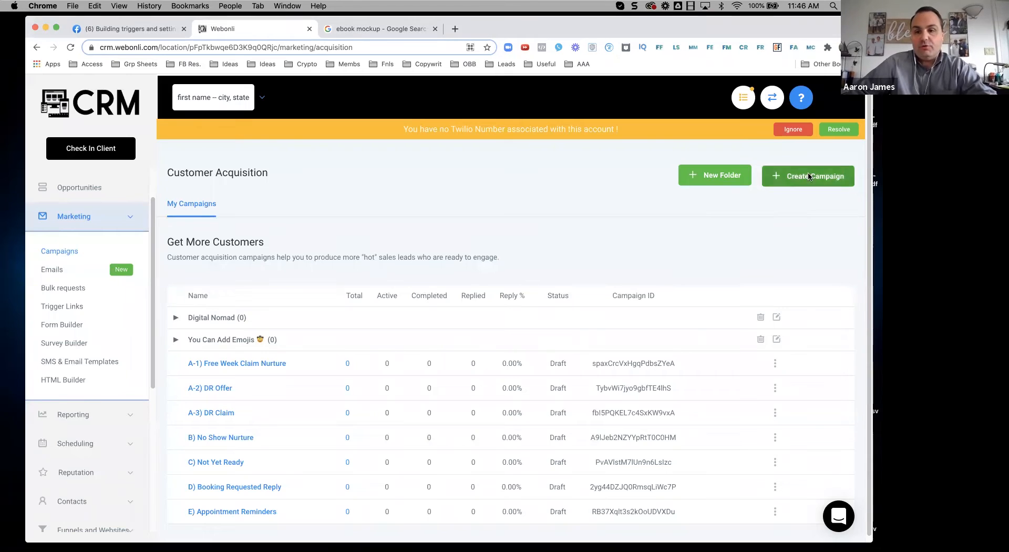
left_click(327, 169)
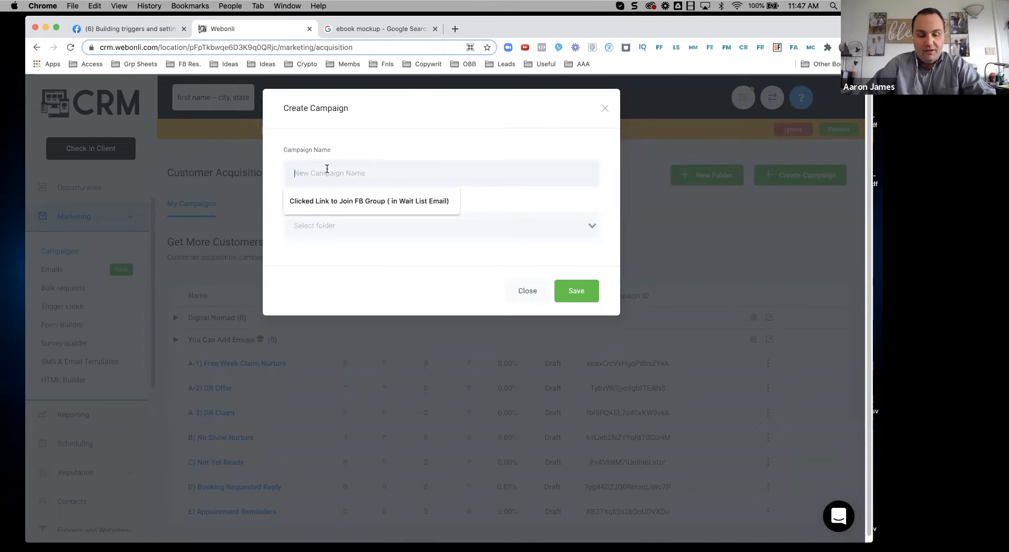
type("DN - Deleiver LM")
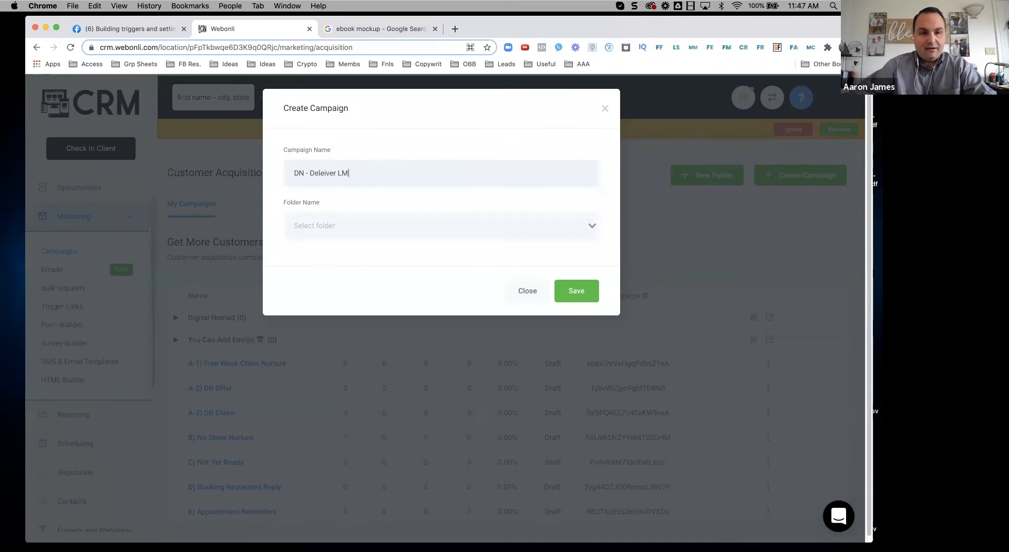
left_click(330, 249)
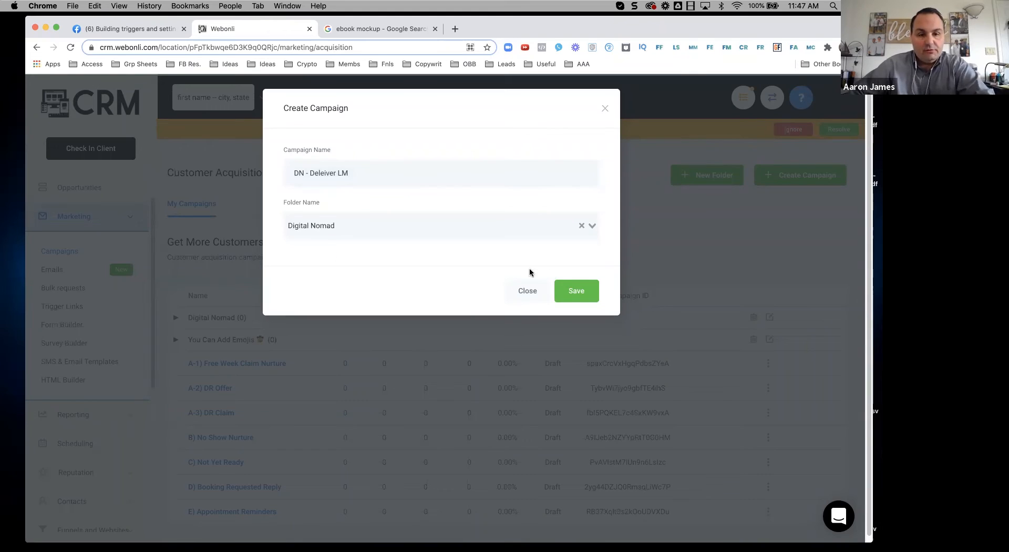
left_click(562, 291)
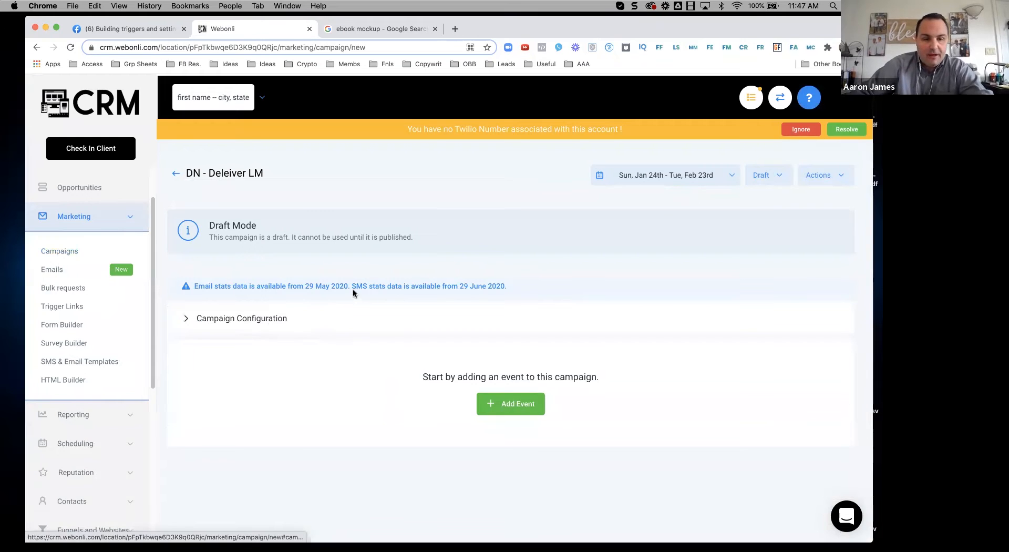
Step: Add an email event with subject 'Y' and body text 'Download now'
left_click(511, 404)
left_click(386, 225)
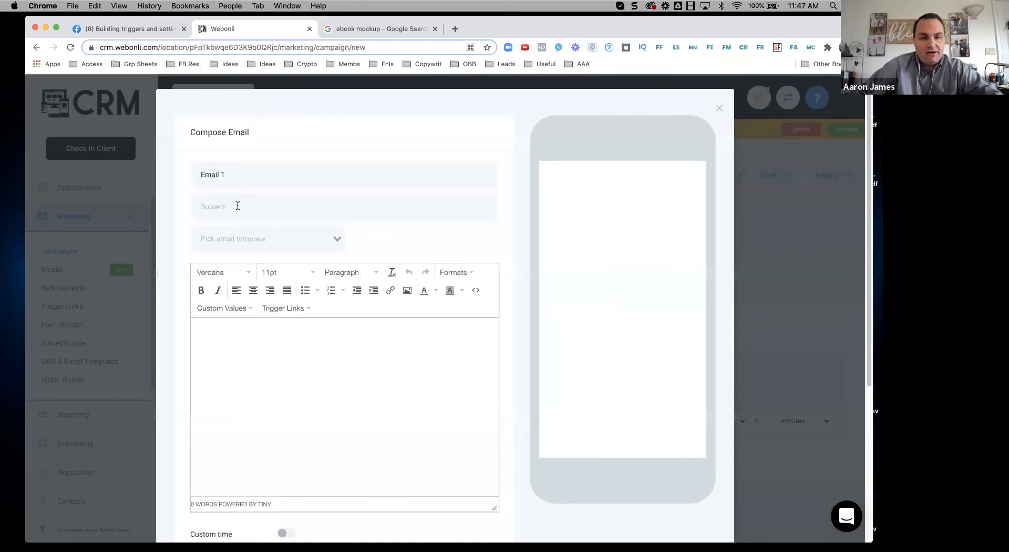
left_click(232, 206)
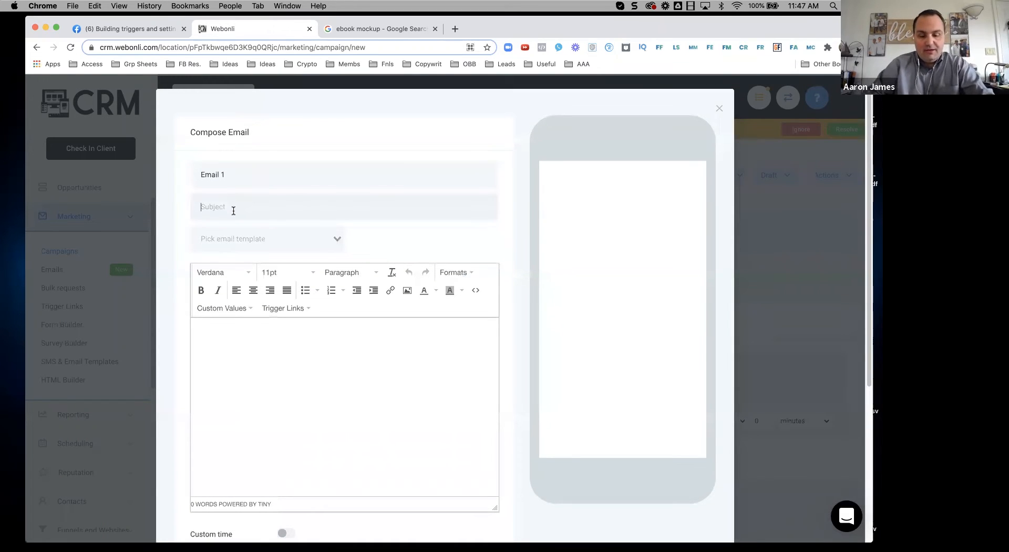
type("Your LM you requested")
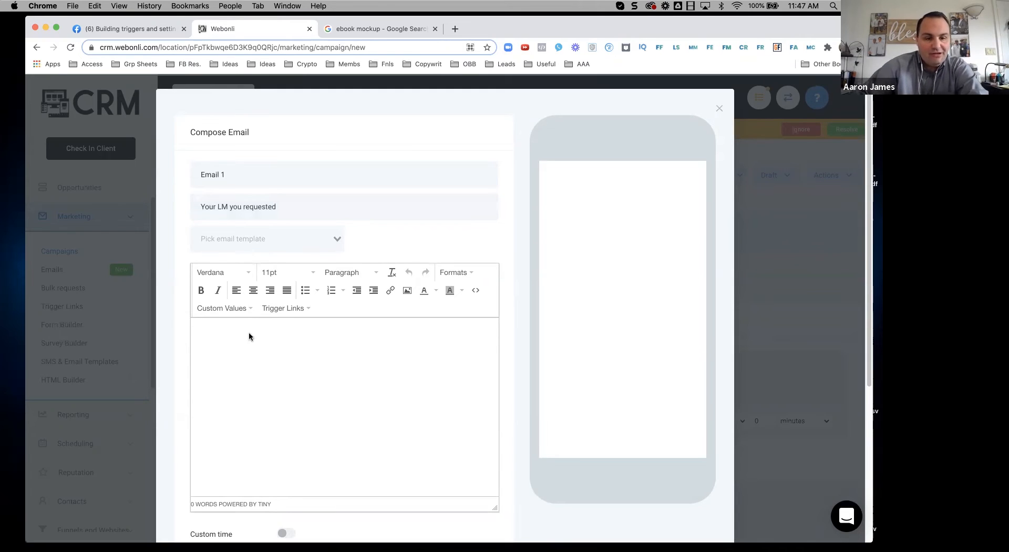
key("Return")
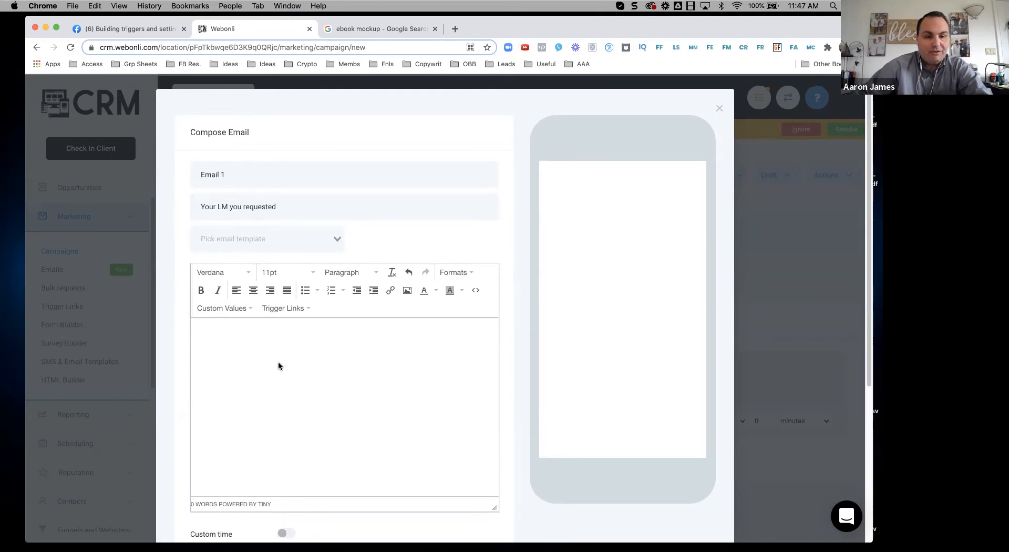
scroll(264, 297, "down", 3)
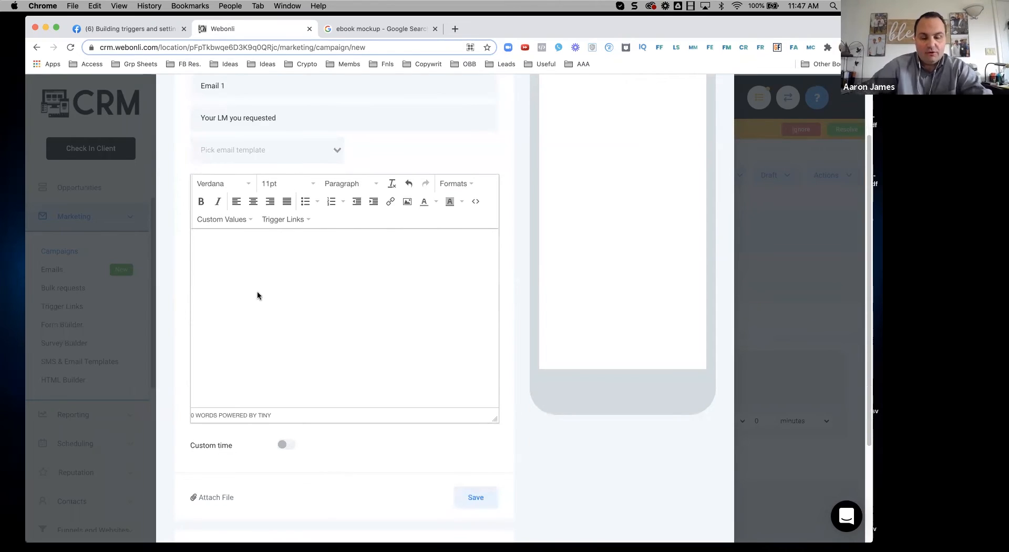
type("Download")
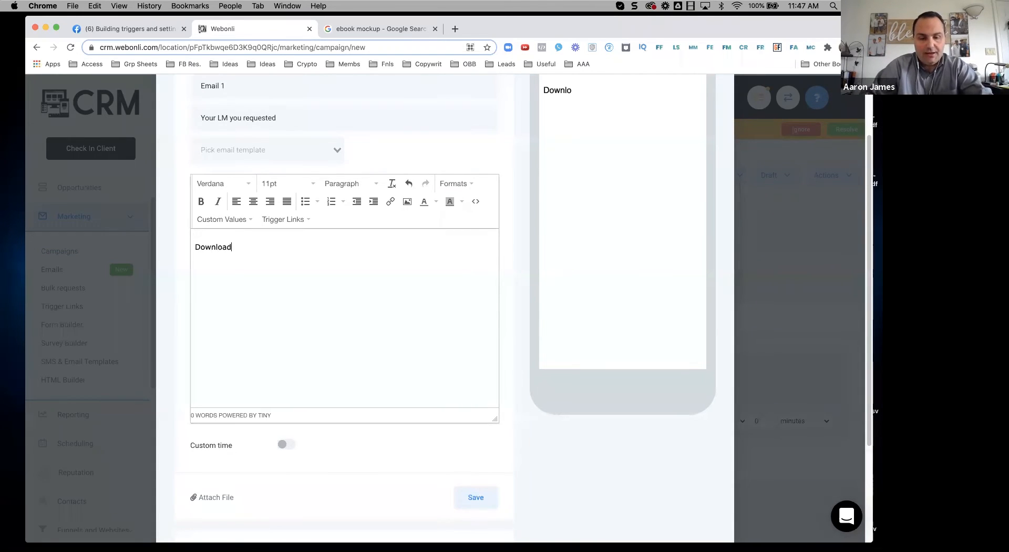
type(" now")
Step: Select 'Download now' for a link, then cancel the link settings without adding one
left_click_drag(258, 246, 181, 244)
left_click(253, 246)
left_click_drag(253, 246, 192, 247)
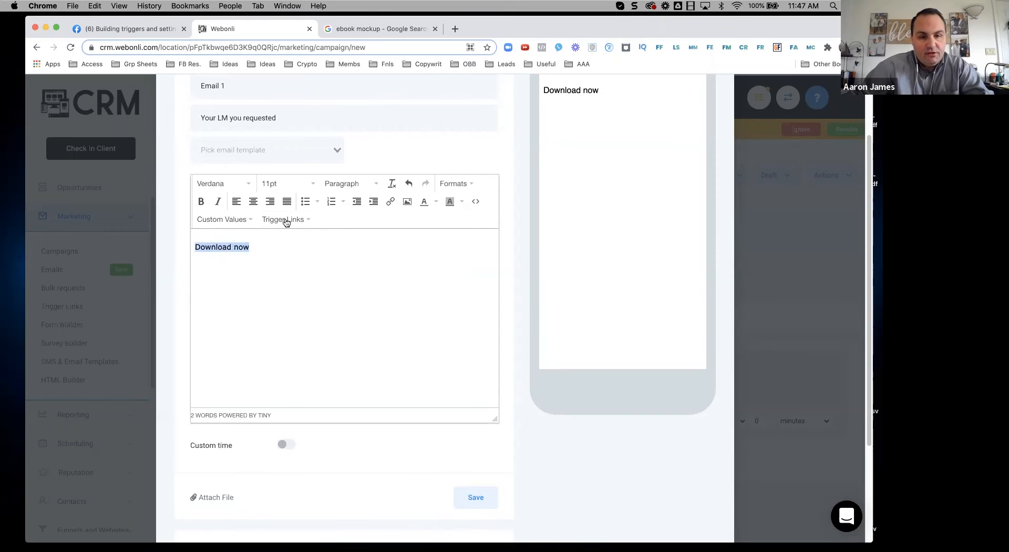
left_click(391, 201)
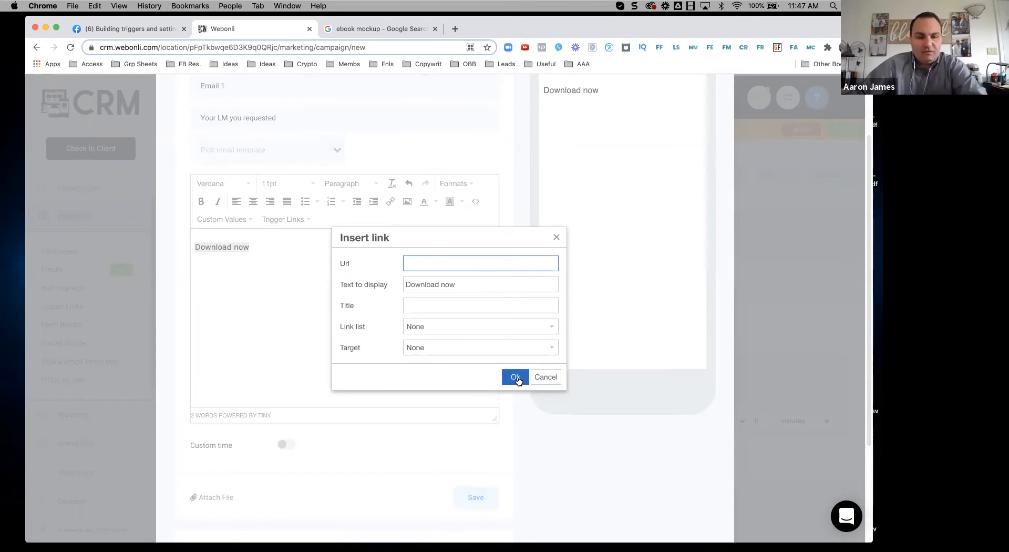
left_click(276, 251)
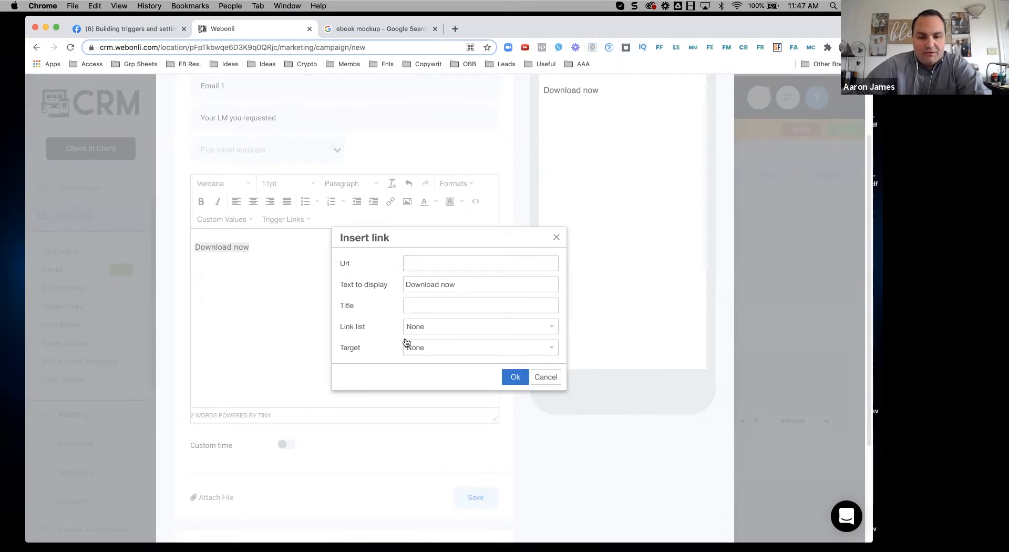
key("Escape")
Step: Add three lines of filler text above 'Download now' and save the email
left_click(210, 234)
key("Return")
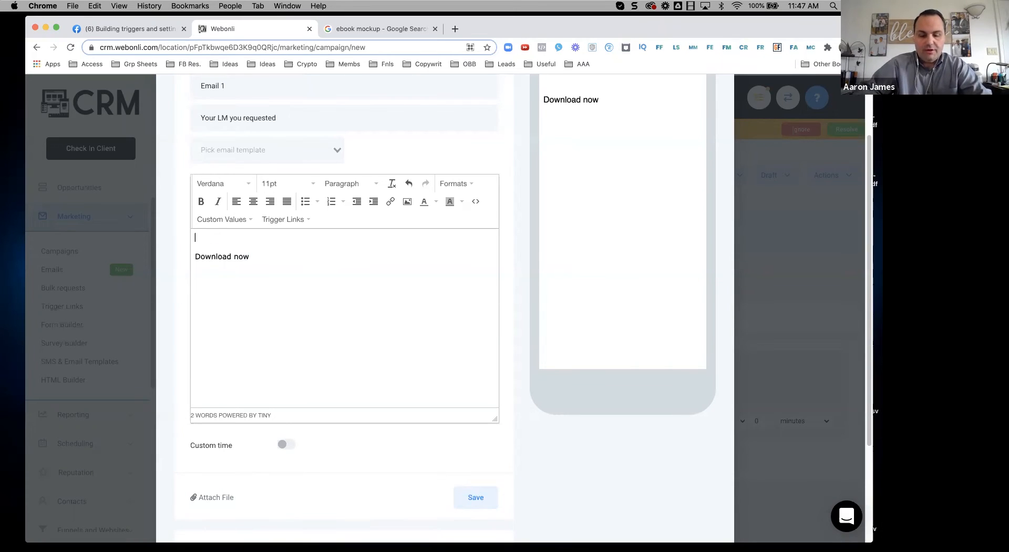
type("ljasdhfouashorf")
key("Return")
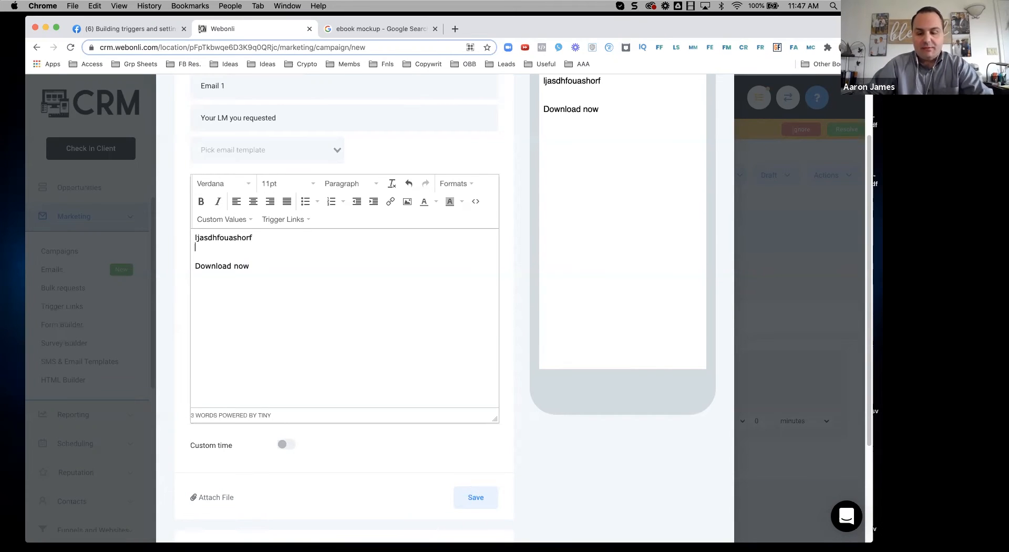
type("asdfhjiadsfgoip")
key("Return")
type("sdF")
key("Return")
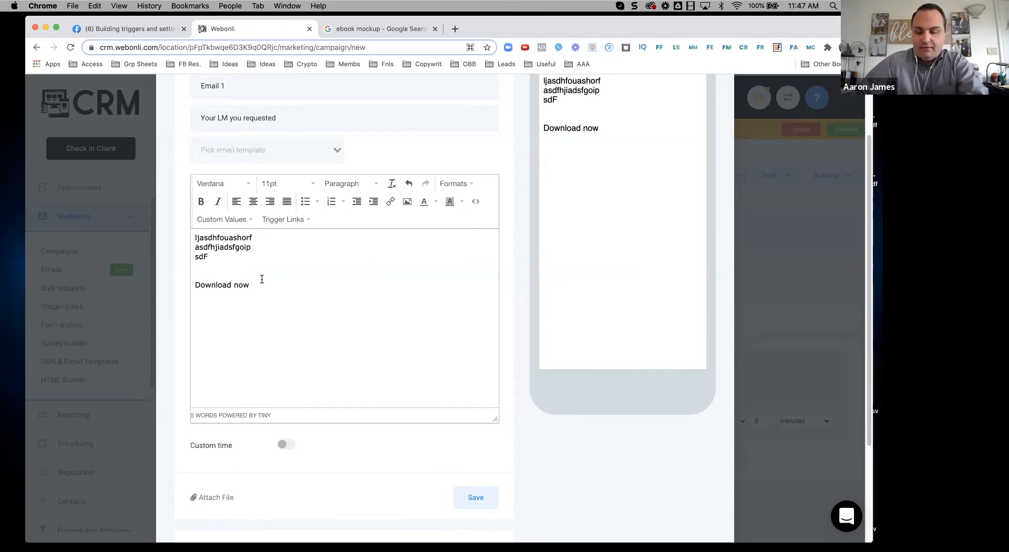
scroll(457, 326, "down", 3)
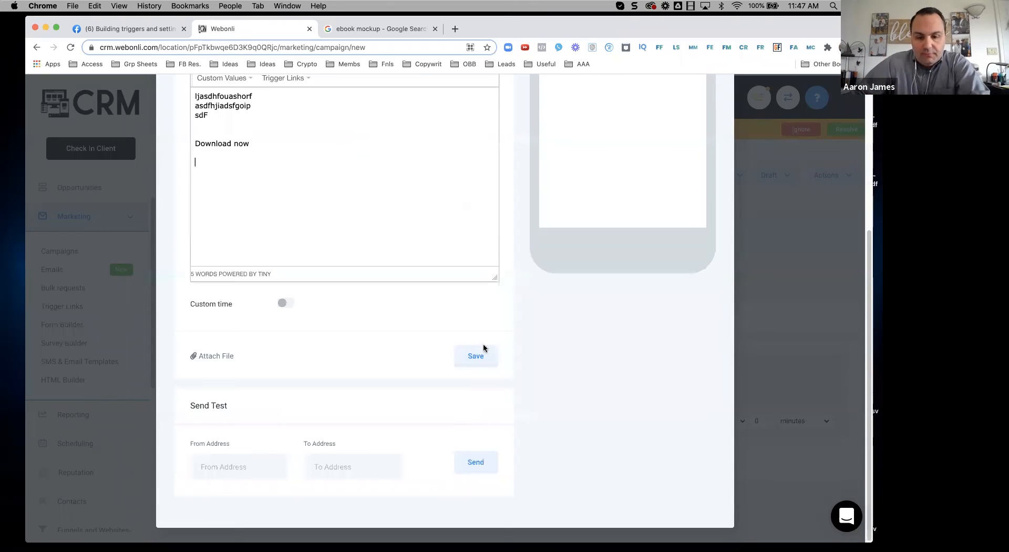
left_click(476, 355)
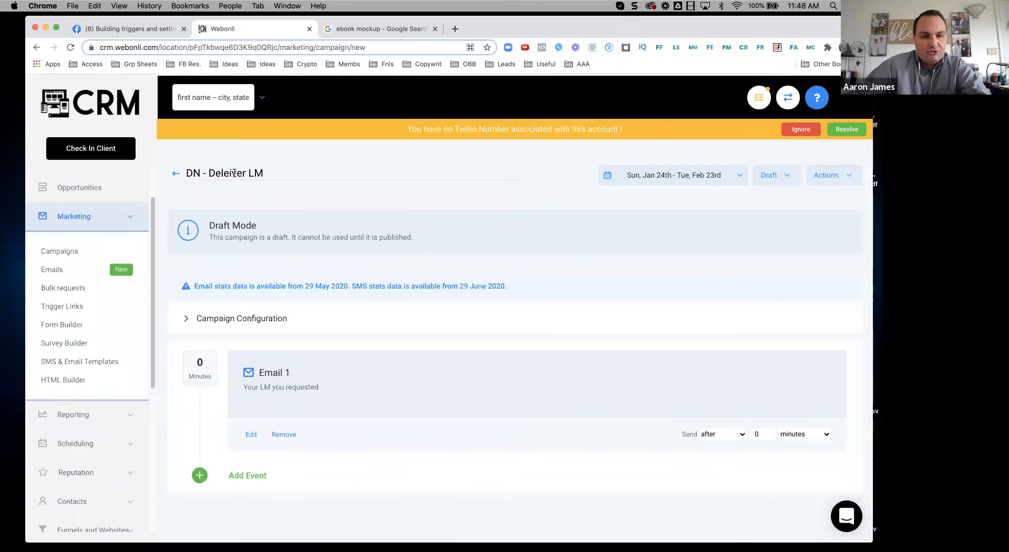
Step: Correct the campaign title spelling to 'DN - Deliever LM'
key("BackSpace")
key("BackSpace")
type("IE")
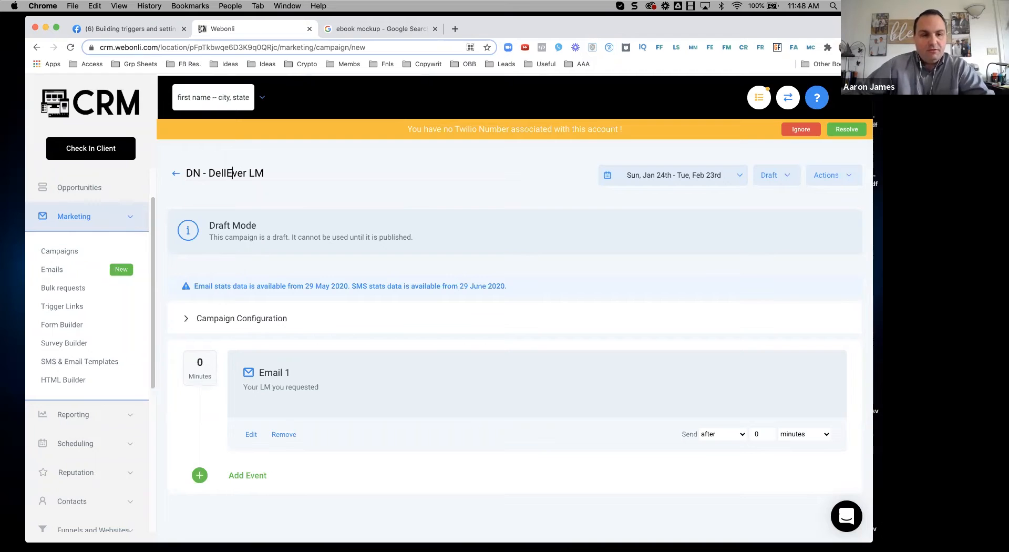
key("BackSpace")
key("BackSpace")
type("ie")
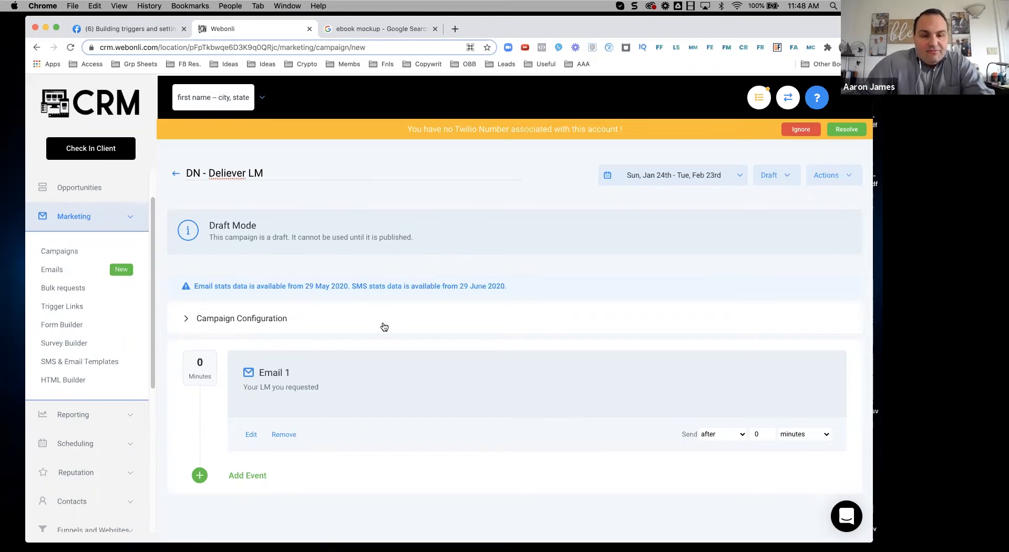
Step: Publish the campaign, return to the campaign list, and begin a new campaign
left_click(790, 179)
left_click(776, 202)
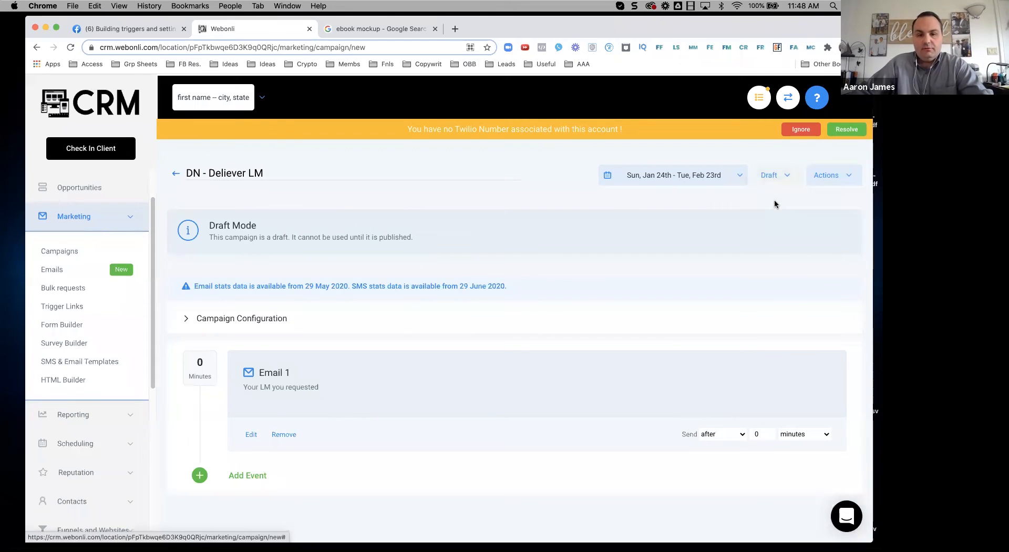
left_click(176, 173)
left_click(809, 177)
left_click(331, 175)
Step: Create the campaign 'DN - Nurture Campaign' in the Digital Nomad folder
type("DSN")
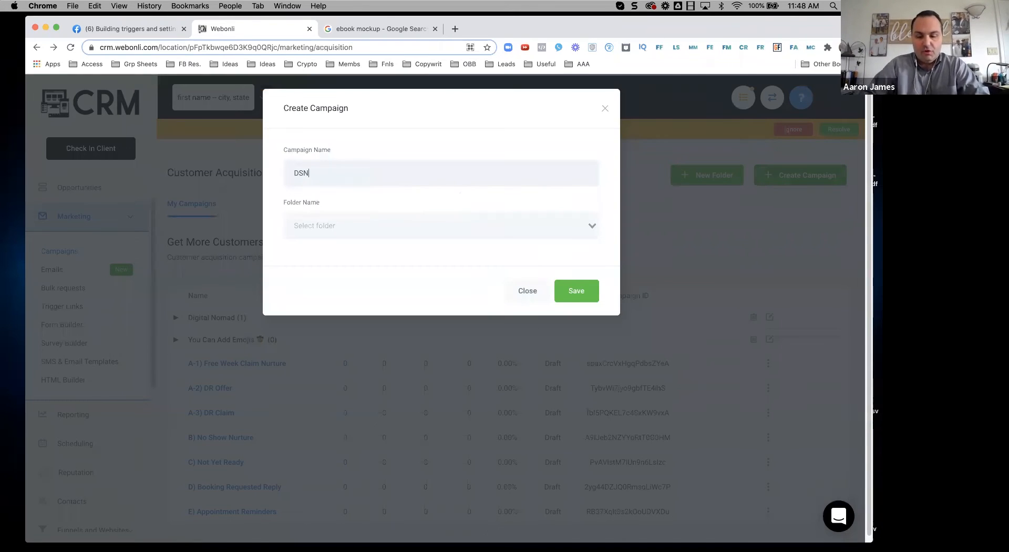
type("Nurture")
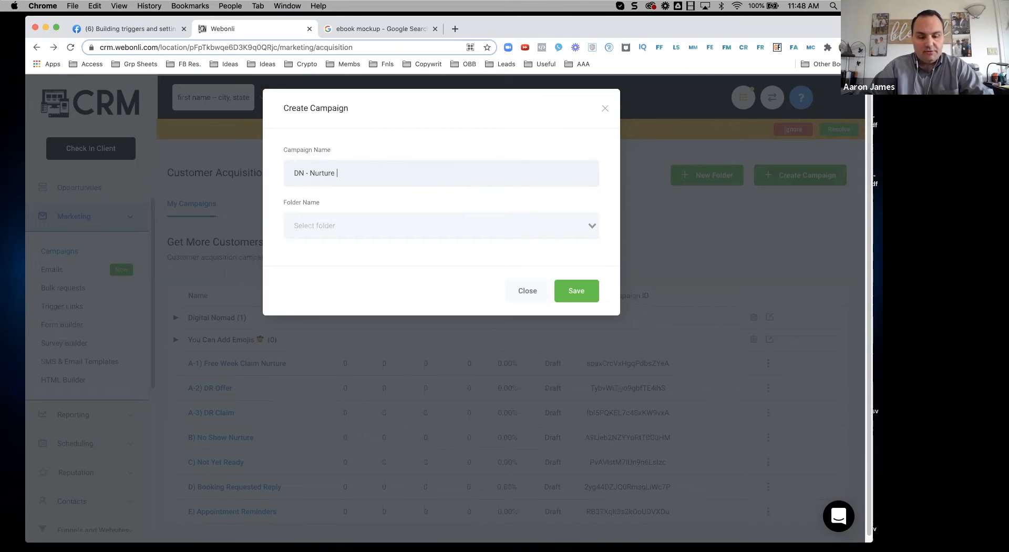
type("- Nurture Campaign")
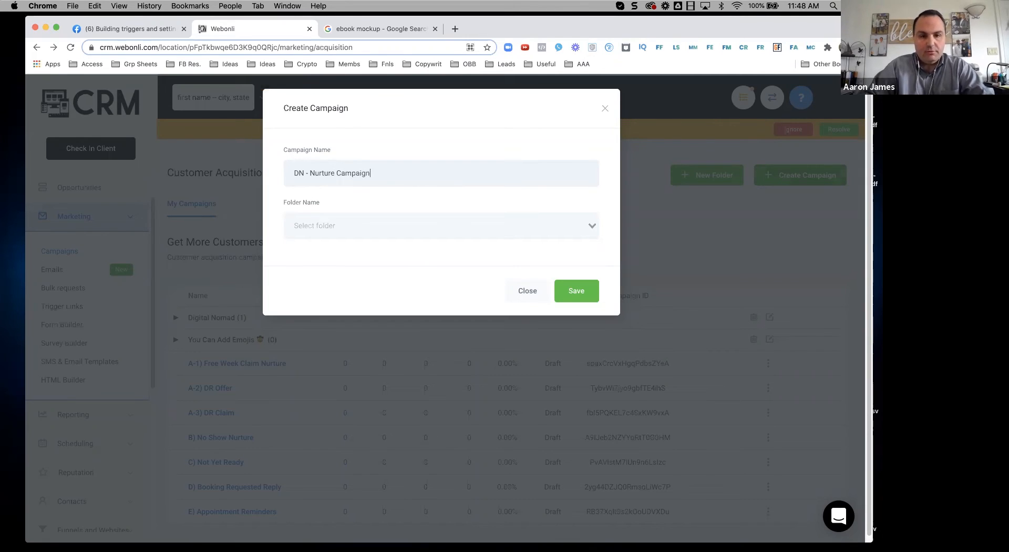
left_click(321, 232)
left_click(317, 247)
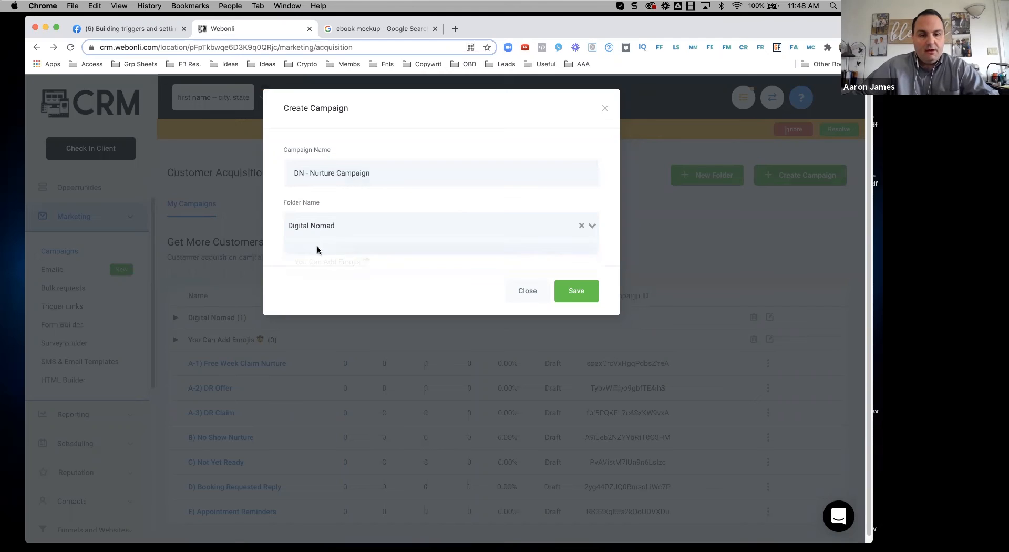
left_click(583, 299)
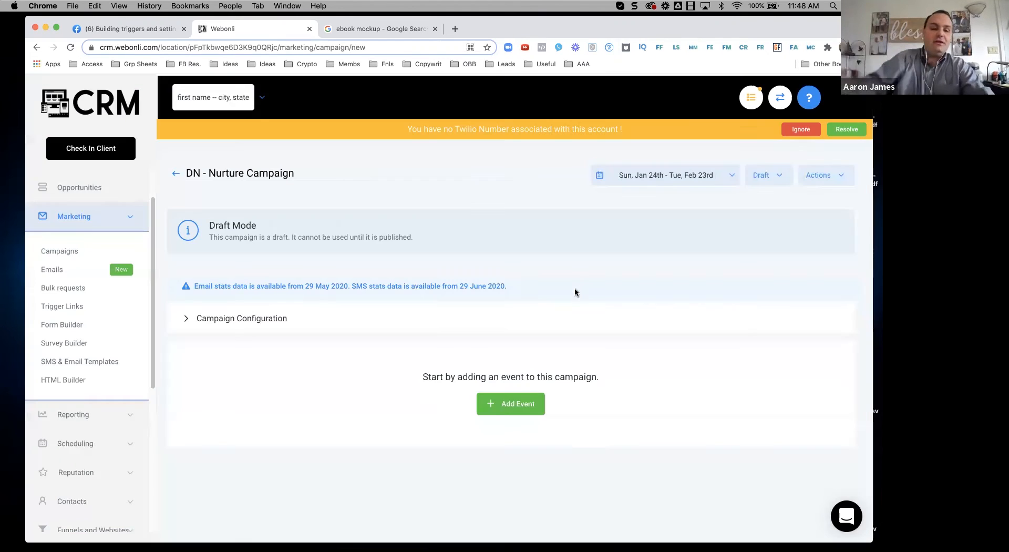
Step: Add an email event with placeholder body text 'asdfgafs' and save it
left_click(491, 415)
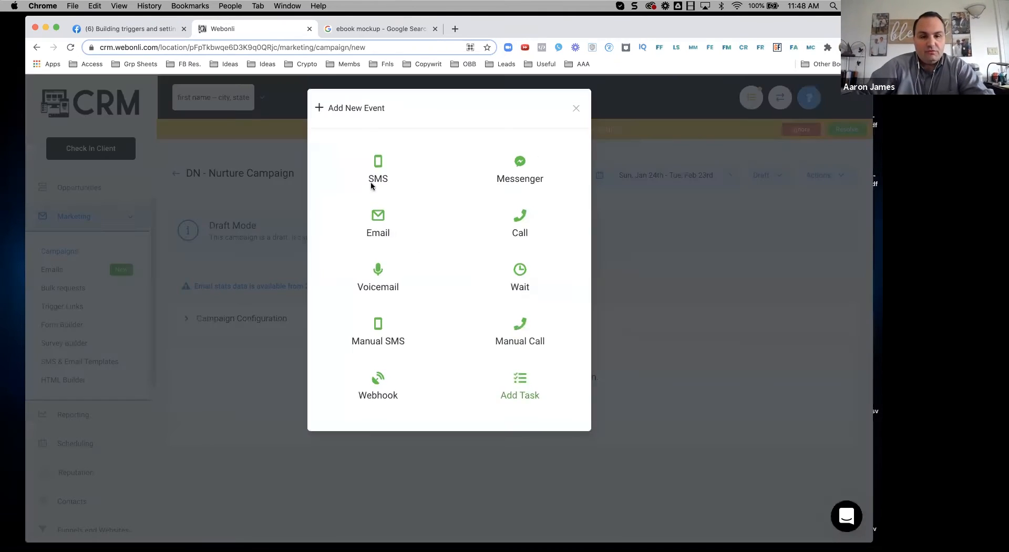
left_click(377, 214)
left_click(279, 341)
type("asdfgafs")
scroll(512, 433, "down", 5)
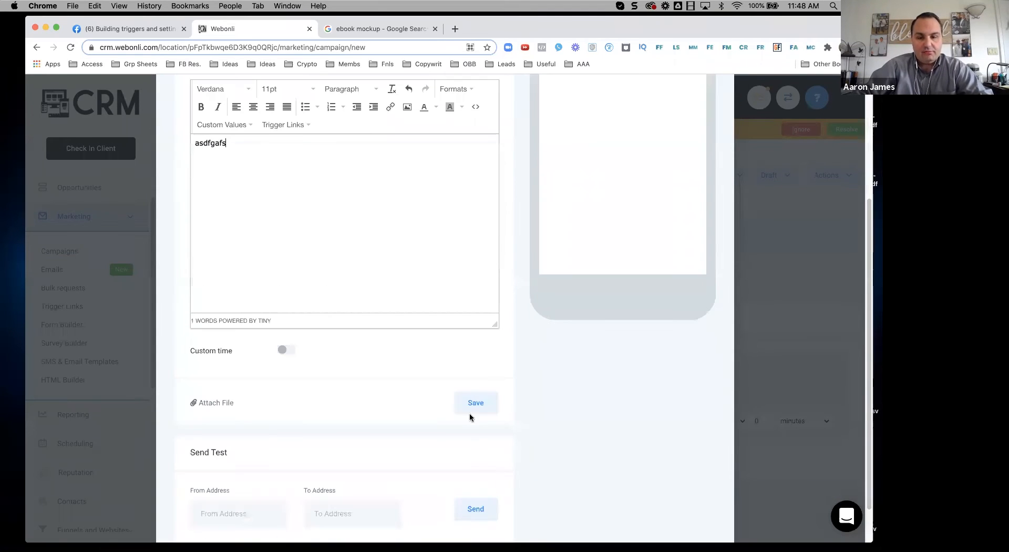
scroll(589, 403, "down", 2)
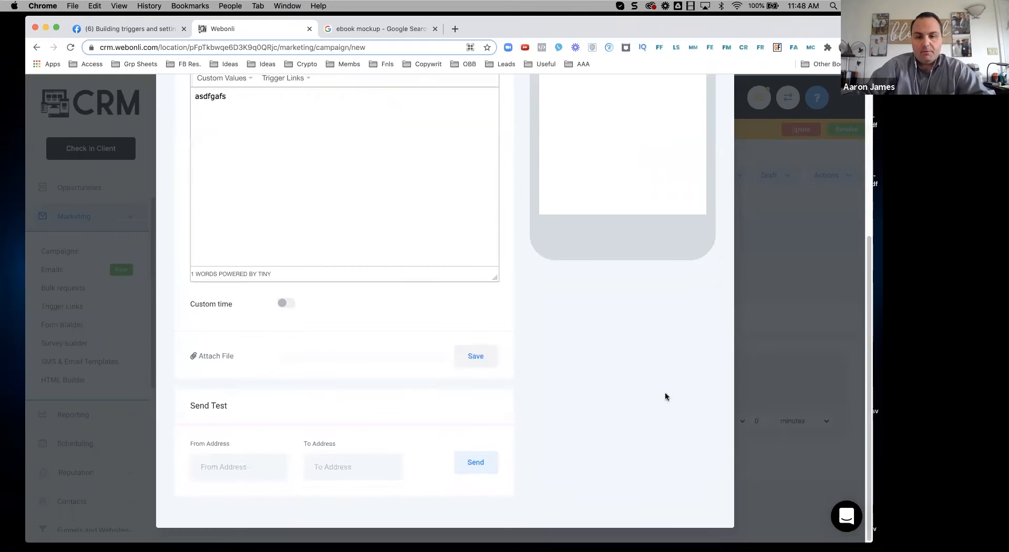
left_click(476, 356)
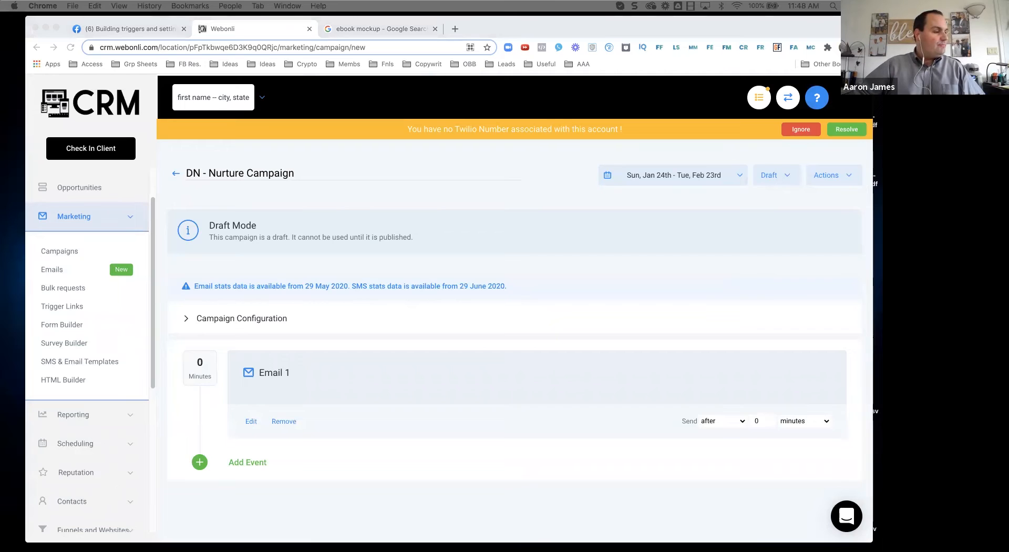
Step: Drag the Day 5.png funnel map over the browser, then bring the Digitalpreneur 2 - Nomad folder forward
left_click_drag(0, 231, 326, 43)
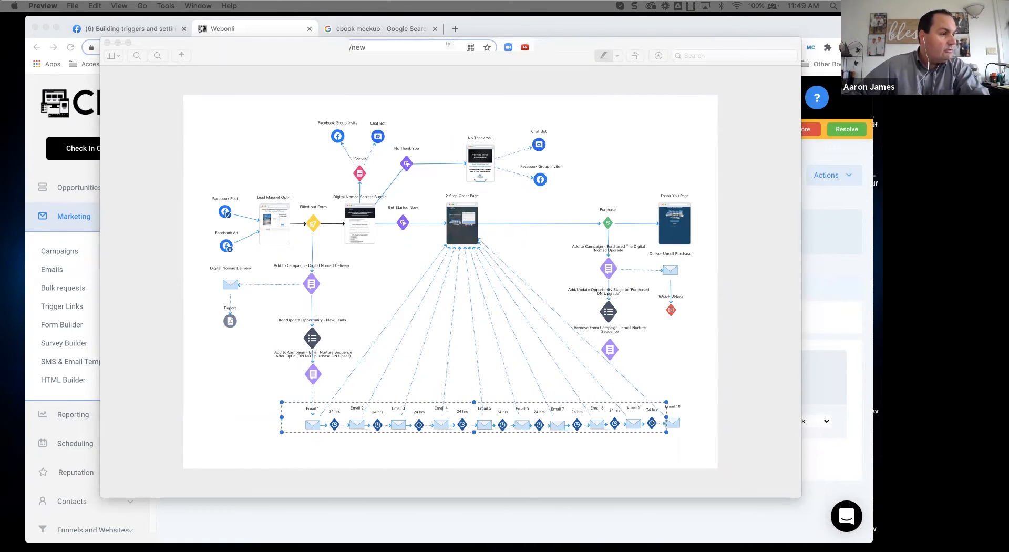
left_click_drag(0, 113, 425, 62)
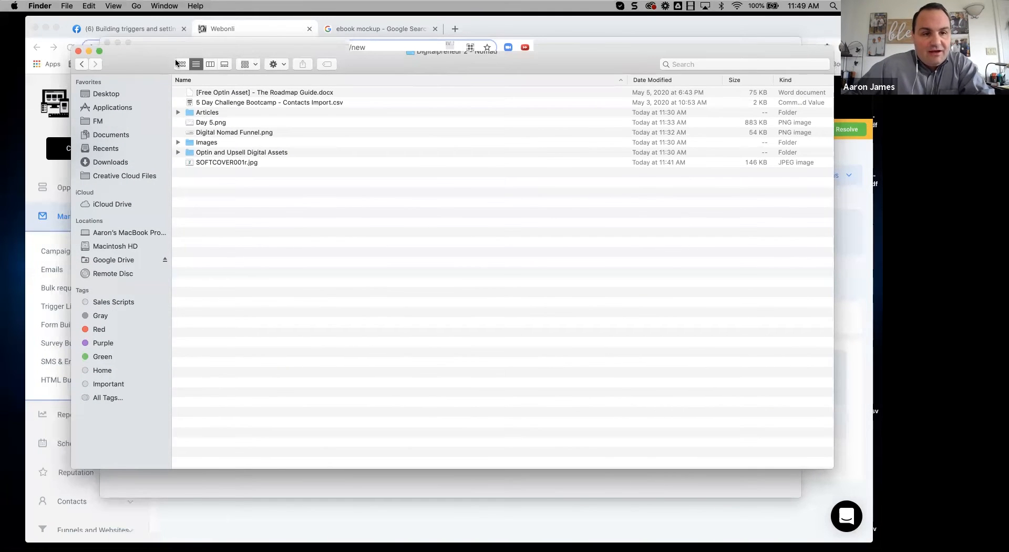
Step: In list view, expand the Articles, Email Swipes, Social Media Images and Images folders
left_click(181, 64)
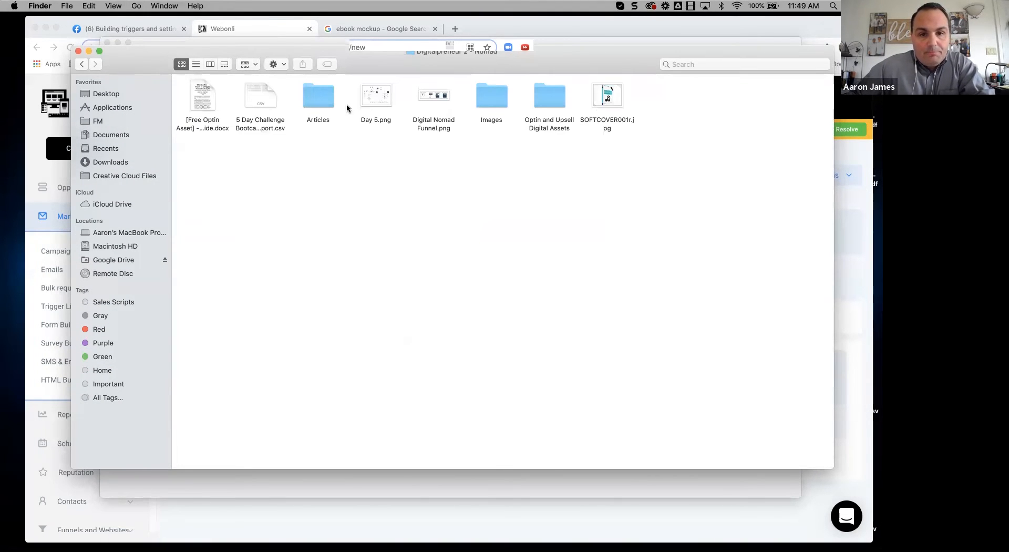
left_click(196, 64)
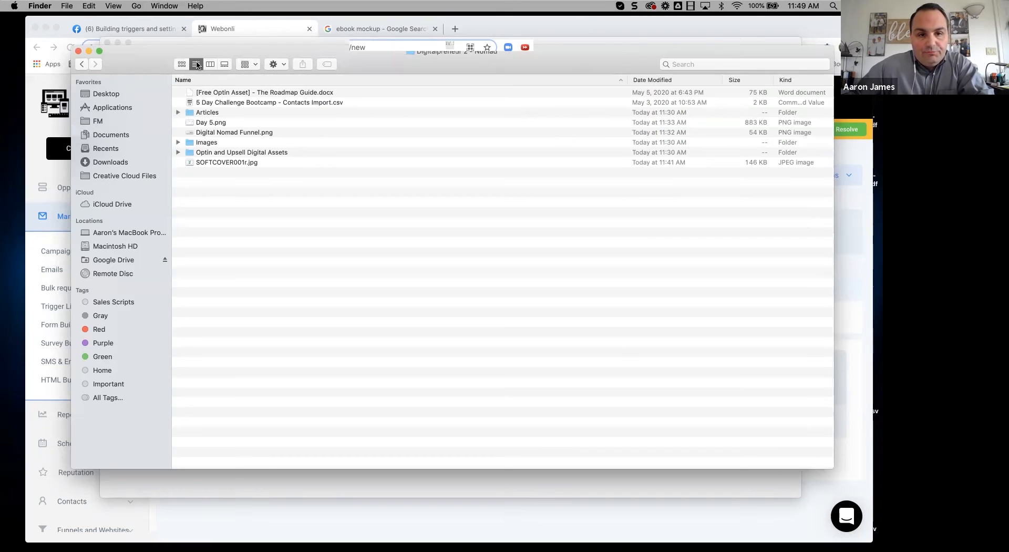
left_click(178, 113)
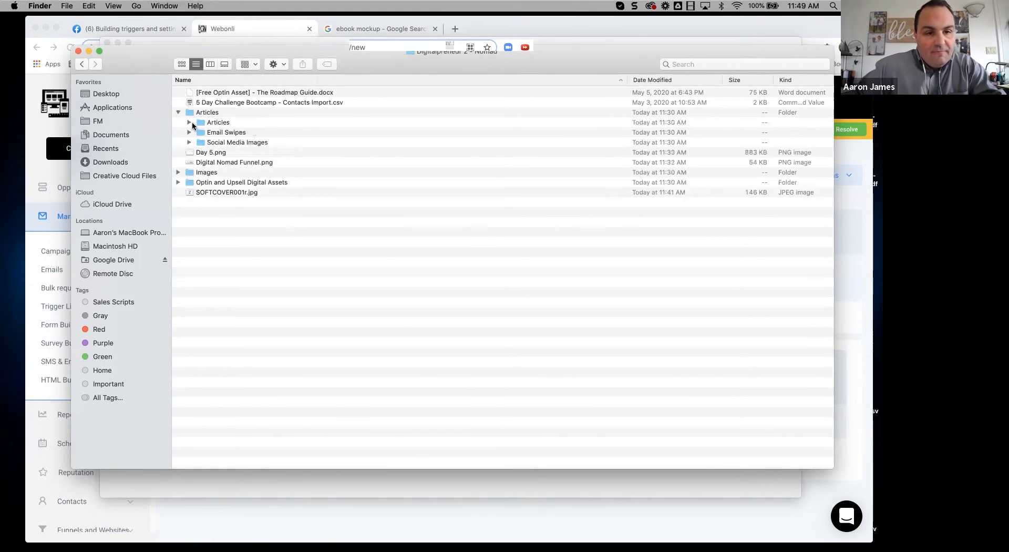
left_click(189, 123)
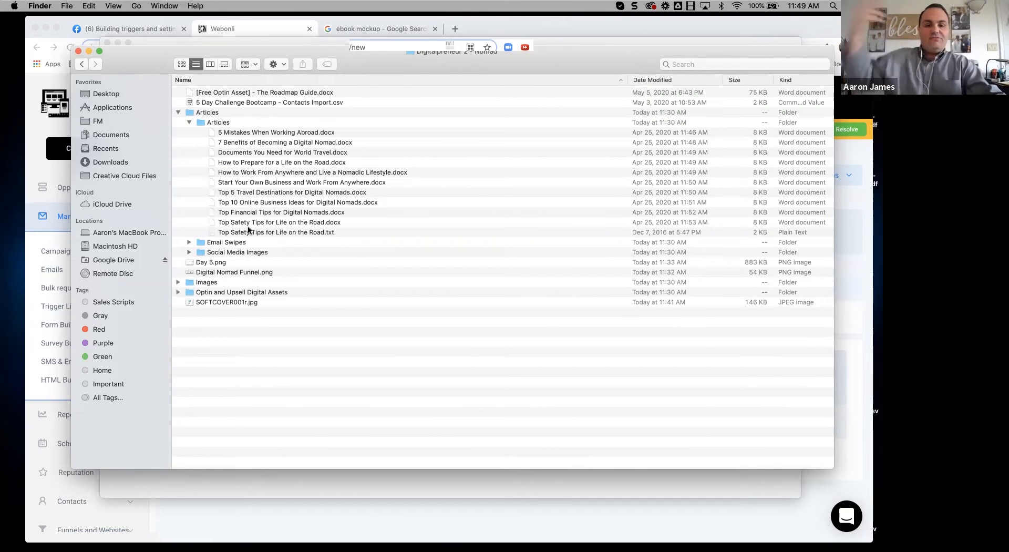
left_click(189, 243)
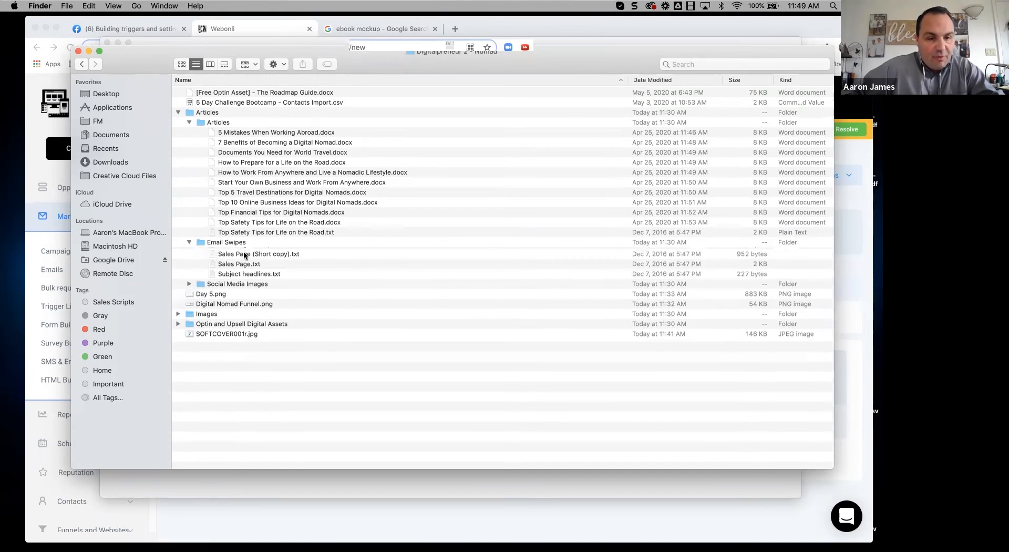
left_click(189, 293)
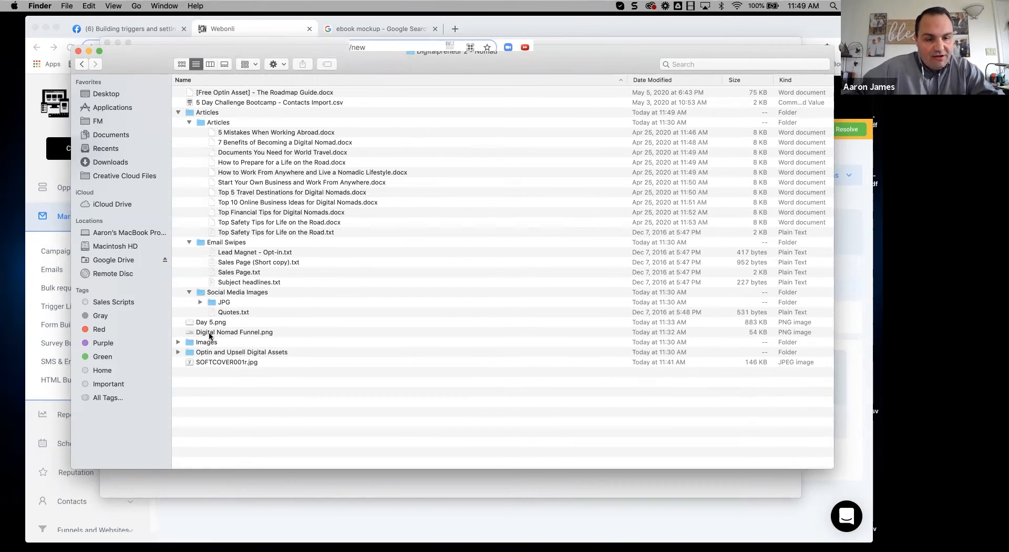
left_click(178, 342)
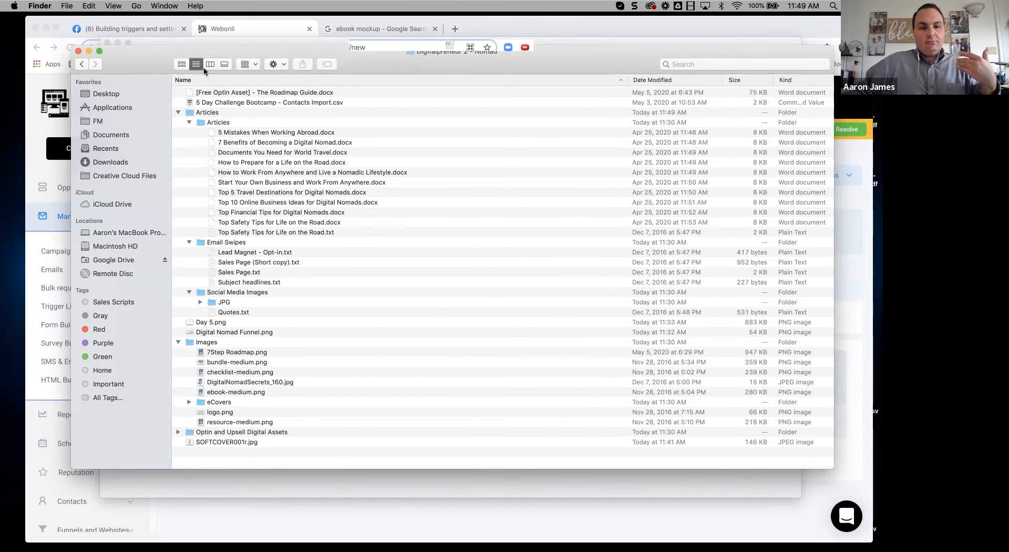
Step: Switch back to icon view and open 7Step Roadmap.png from the Images folder
left_click(184, 64)
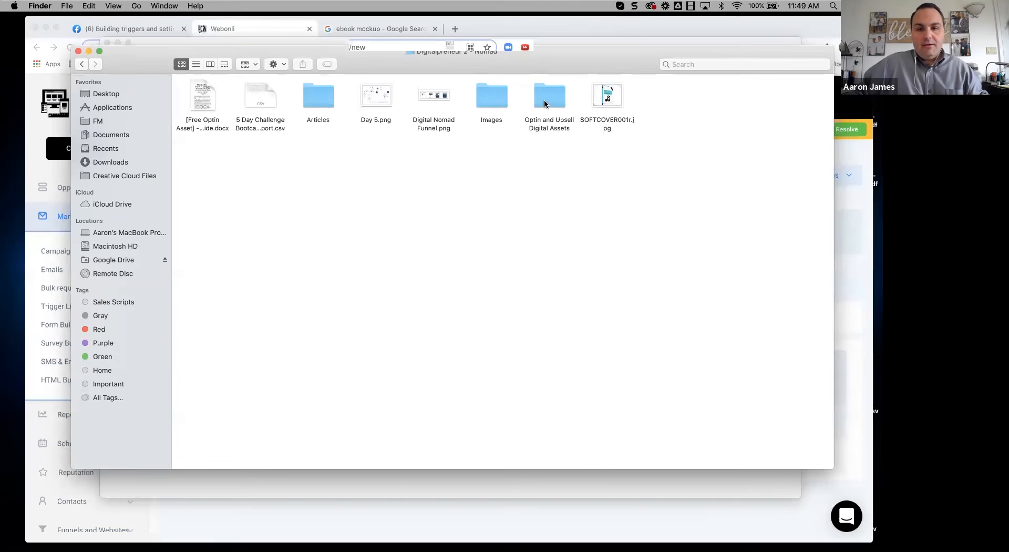
double_click(500, 108)
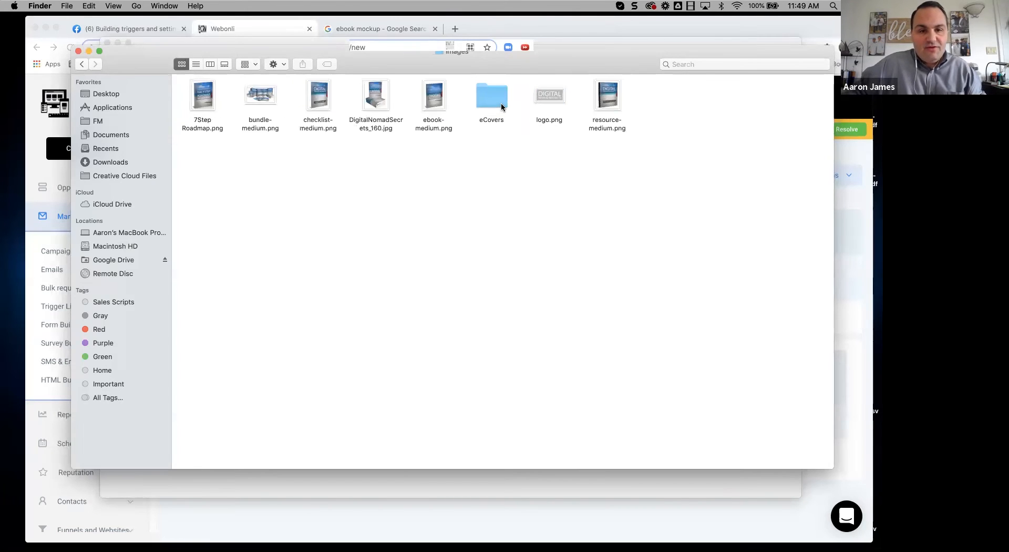
double_click(202, 98)
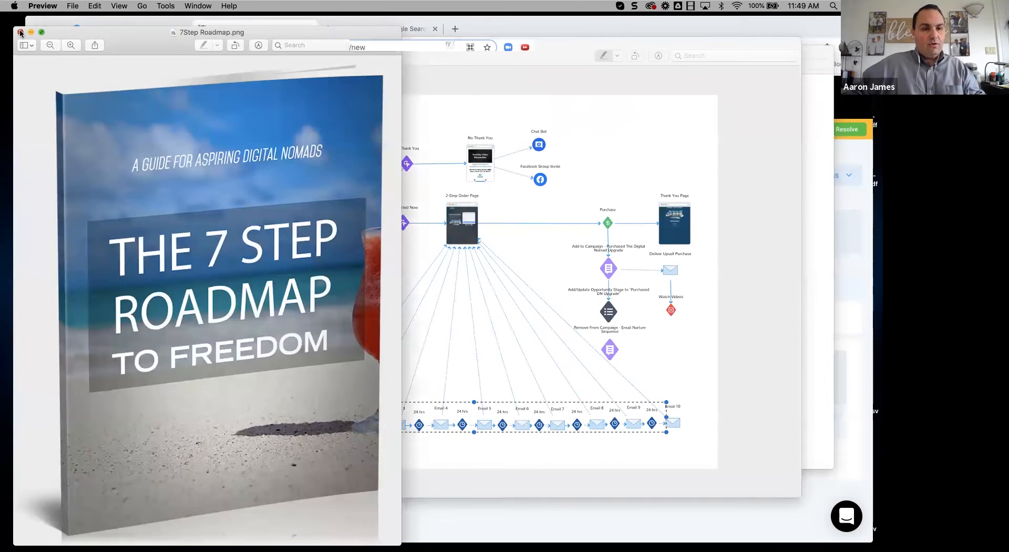
Step: Close the 7Step Roadmap.png and Day 5.png Preview windows
left_click(20, 32)
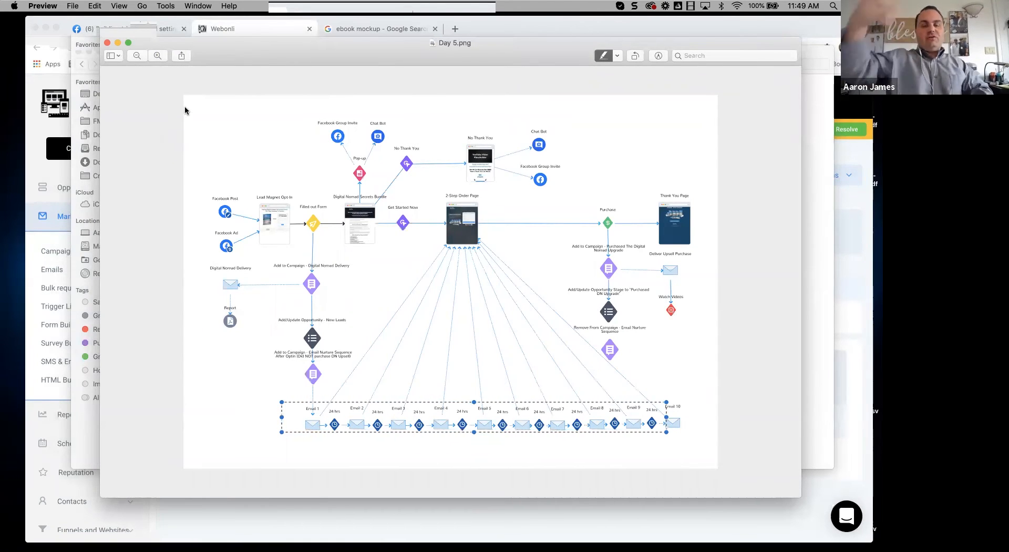
left_click(108, 45)
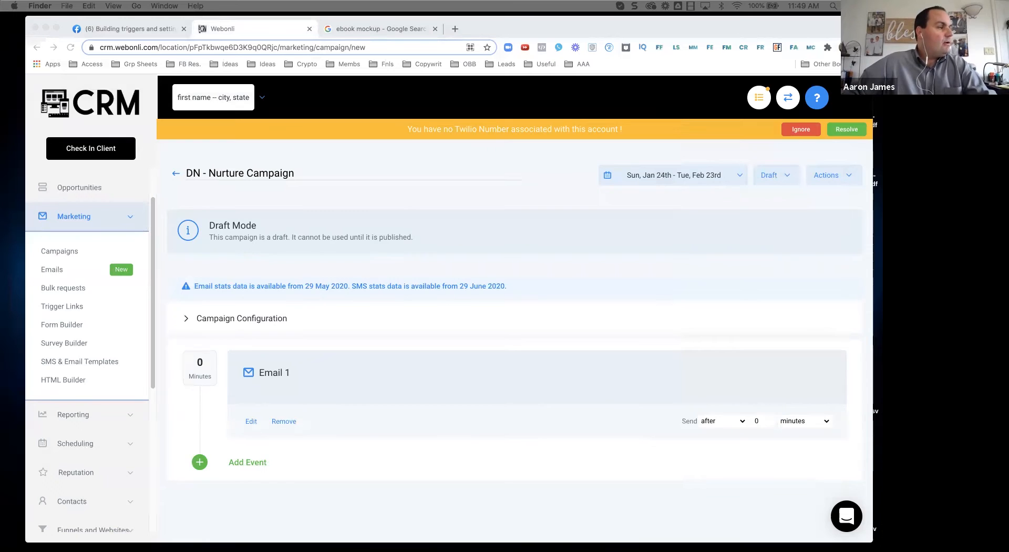
Step: Open a new tab and go to the Resell Rights Weekly members site
left_click(454, 32)
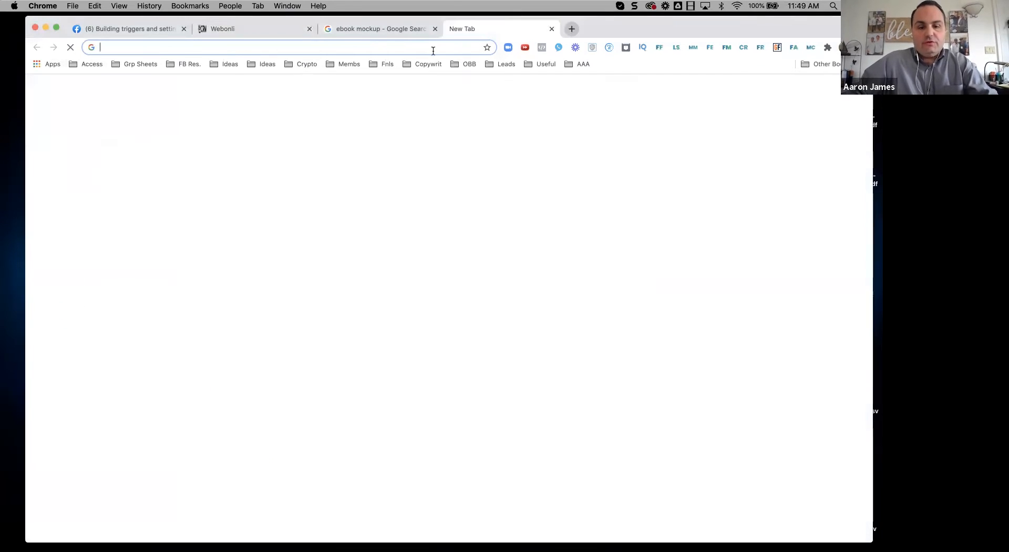
left_click(433, 48)
type("week")
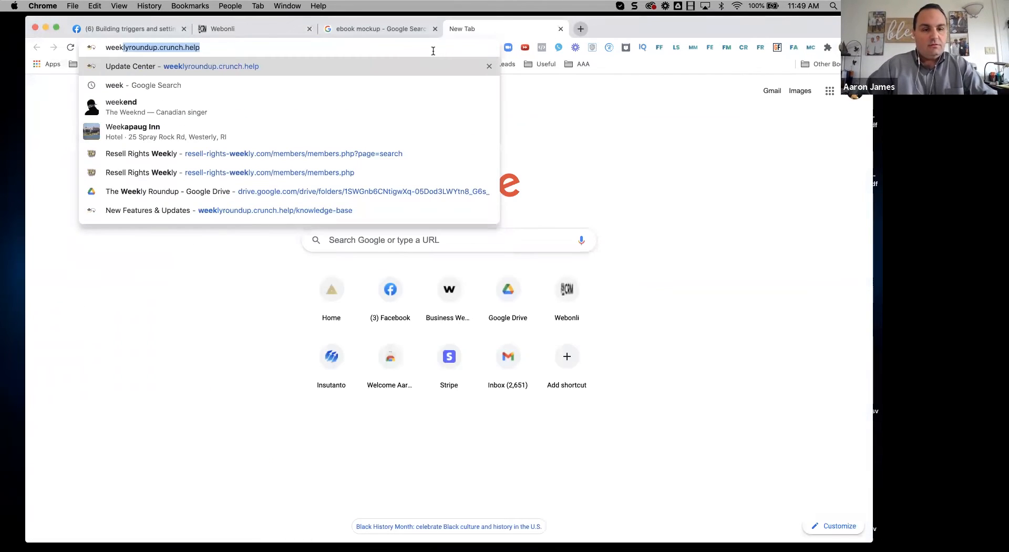
left_click(318, 172)
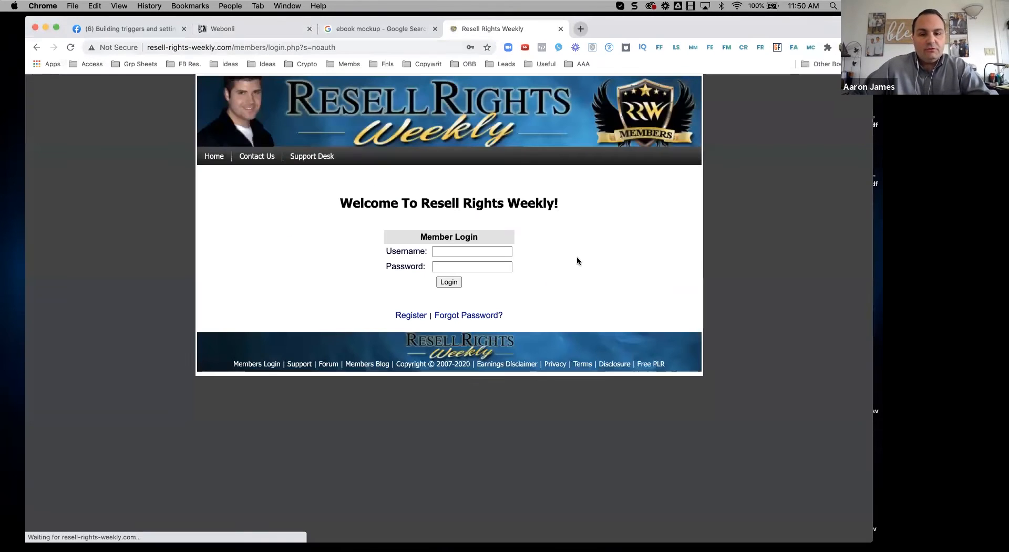
Step: Log in with the saved credentials and open the Product Search form's keyword field
left_click(449, 252)
left_click(463, 276)
left_click(450, 283)
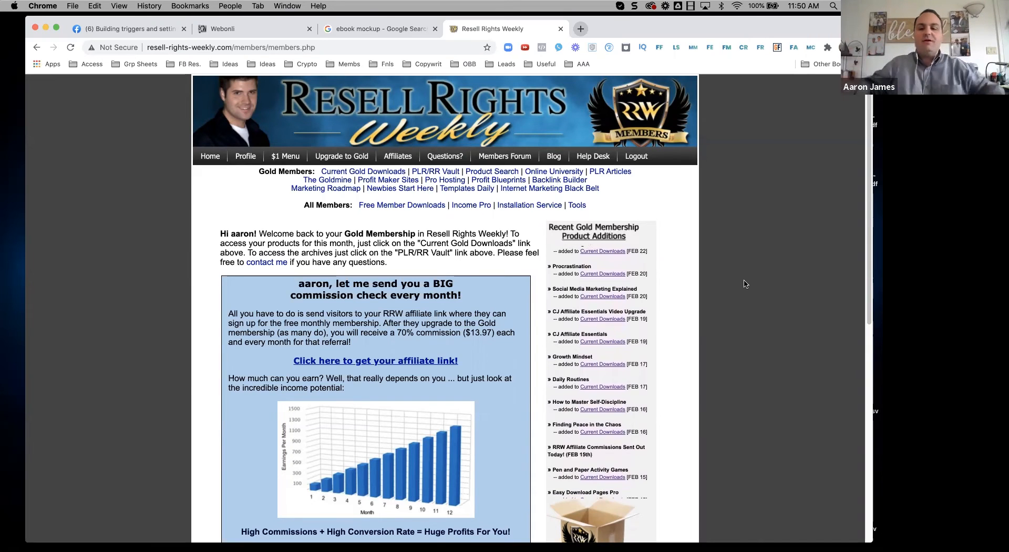
left_click(493, 174)
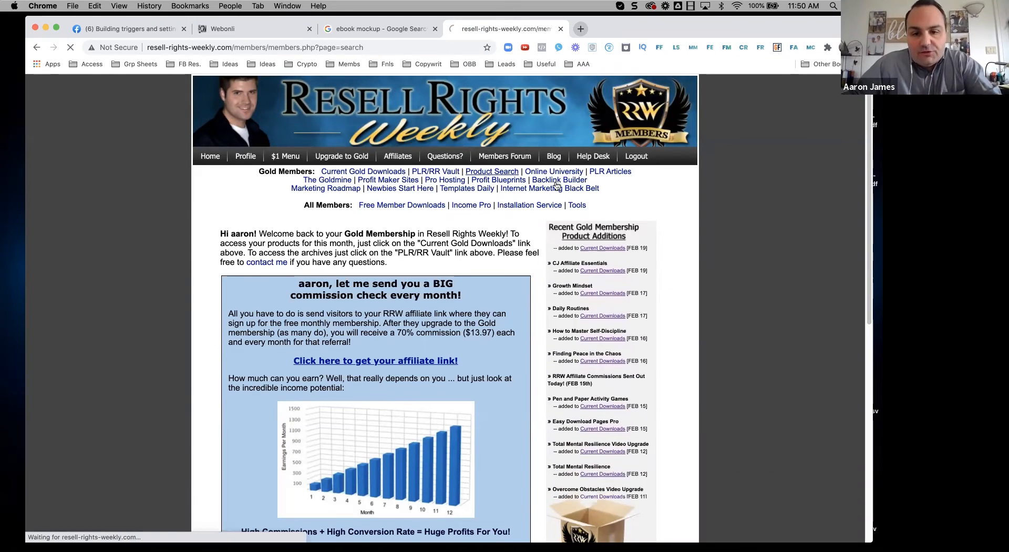
left_click(401, 269)
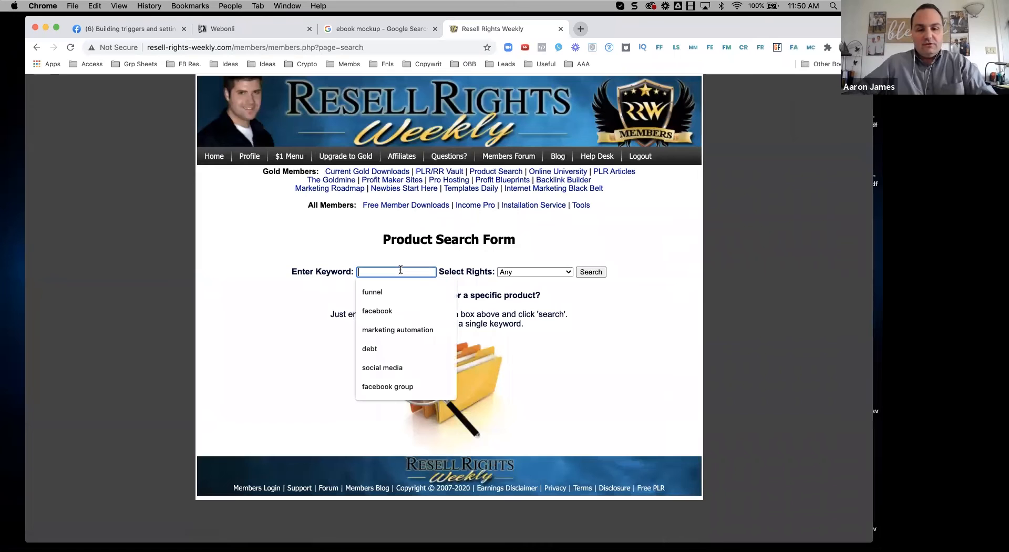
Step: Search Resell Rights Weekly products for 'facebook' and scroll through the results
left_click(378, 311)
left_click(591, 272)
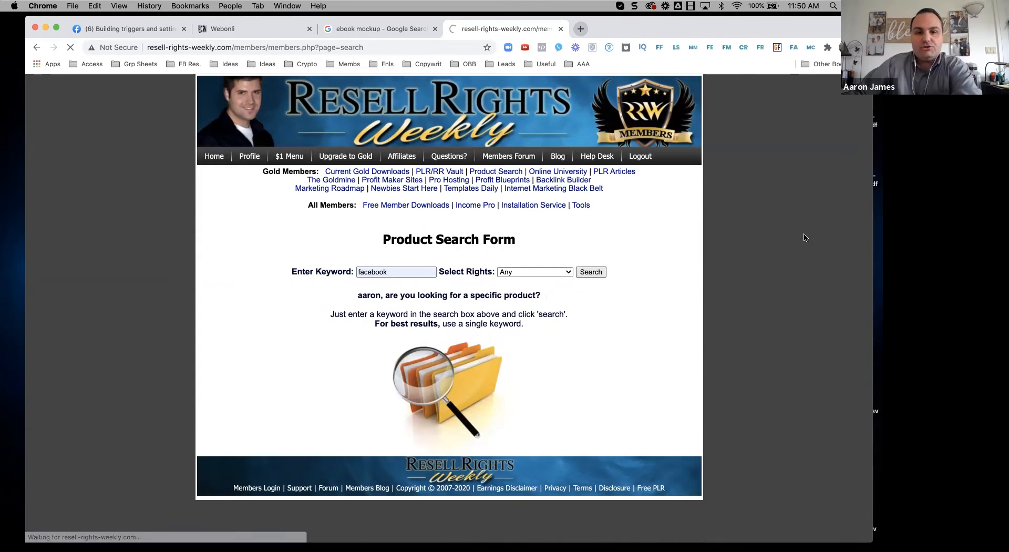
scroll(769, 274, "down", 5)
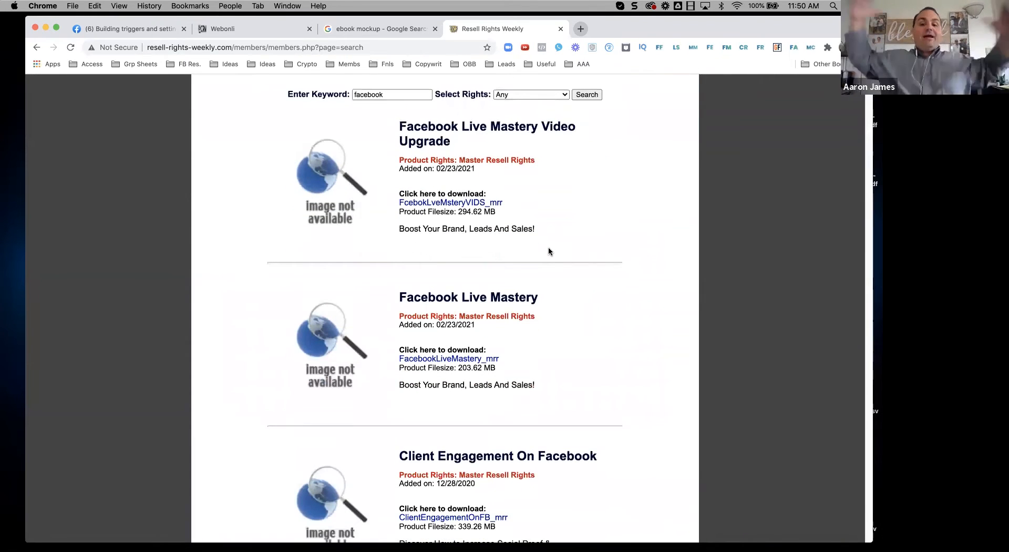
scroll(553, 253, "down", 2)
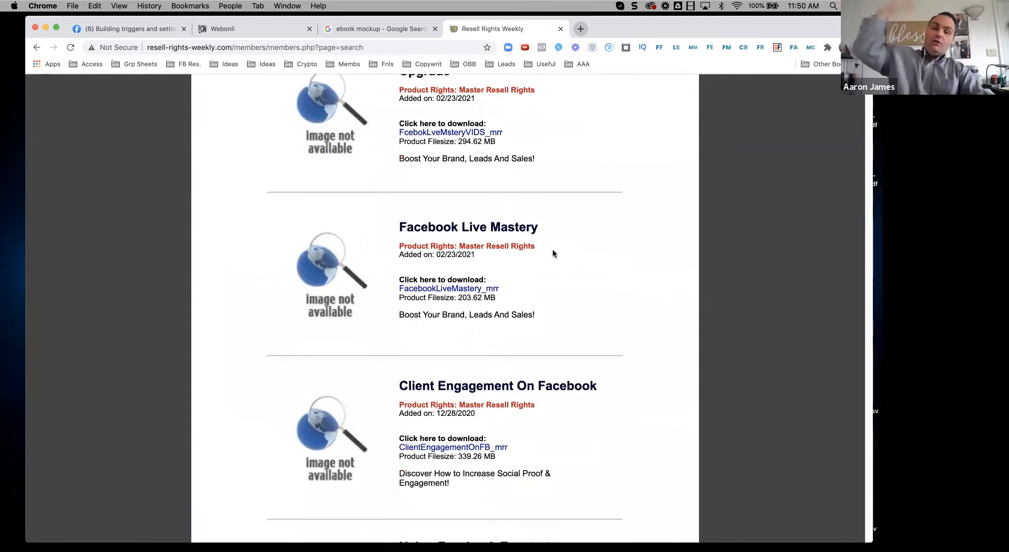
Step: Download FacebookLiveMastery_mrr.zip into the Digitalpreneur 2 - Nomad folder and reveal it in Finder
left_click(439, 291)
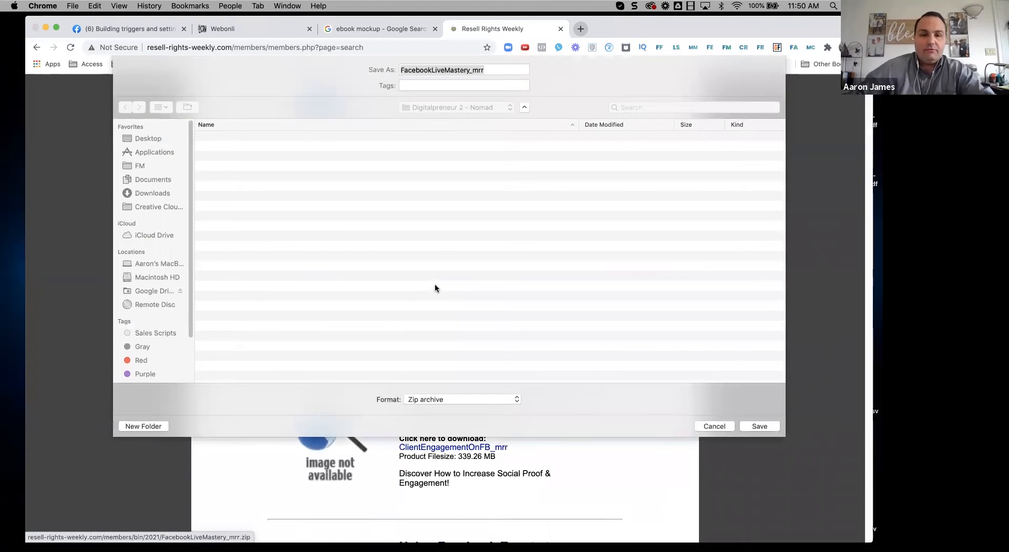
left_click(760, 427)
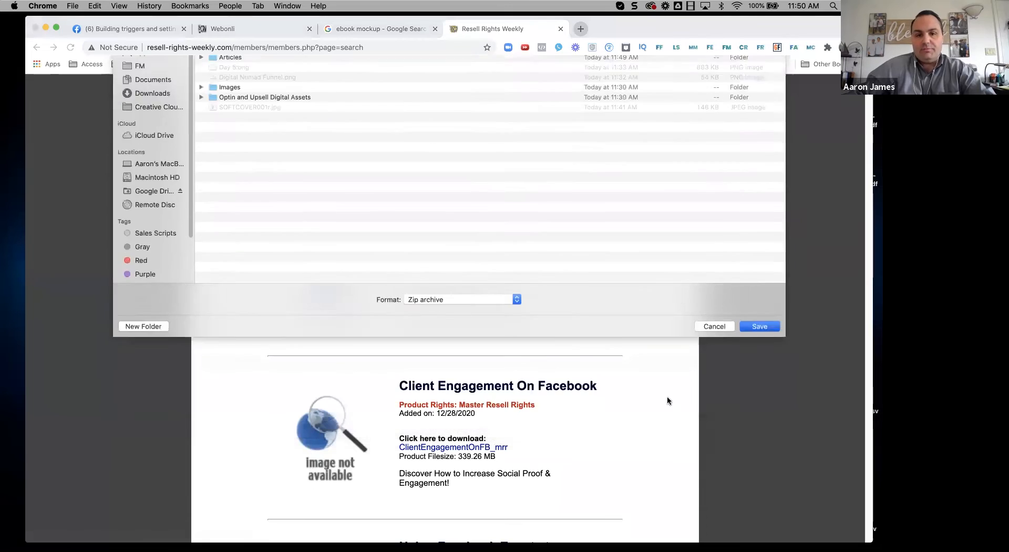
scroll(358, 238, "up", 2)
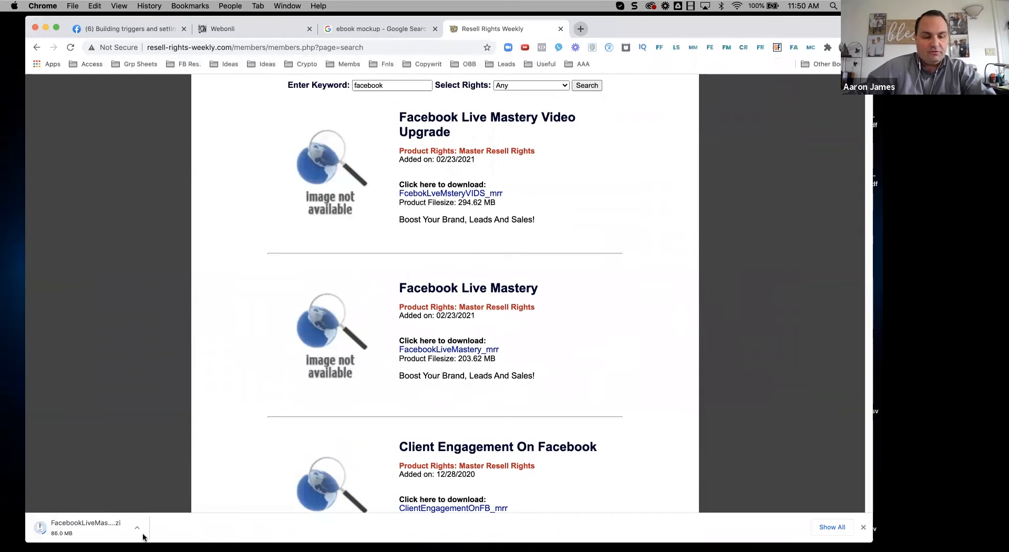
left_click(137, 528)
left_click(179, 525)
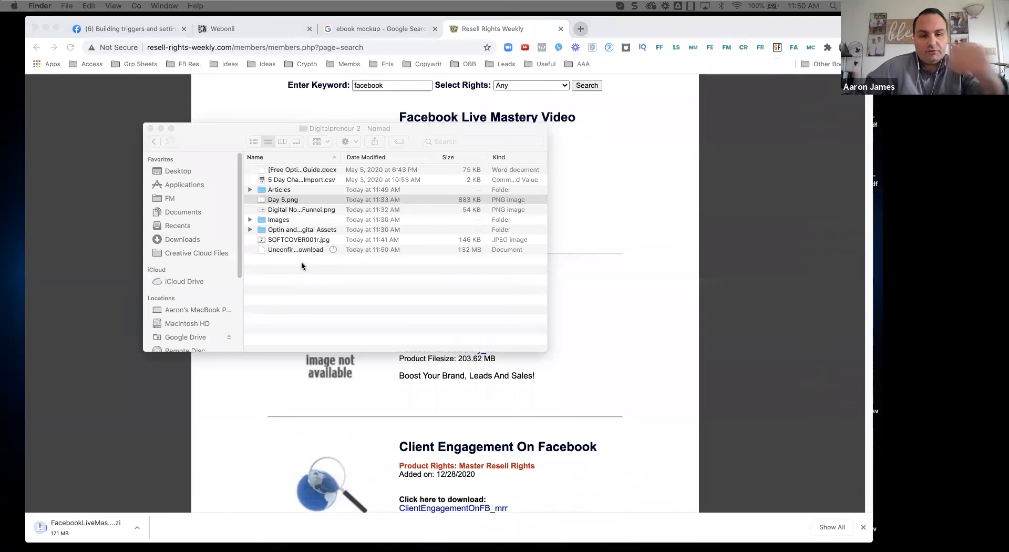
Step: Unzip FacebookLiveMastery_mrr.zip and expand the extracted folder in an enlarged Finder window
left_click_drag(230, 130, 195, 100)
left_click_drag(507, 324, 634, 347)
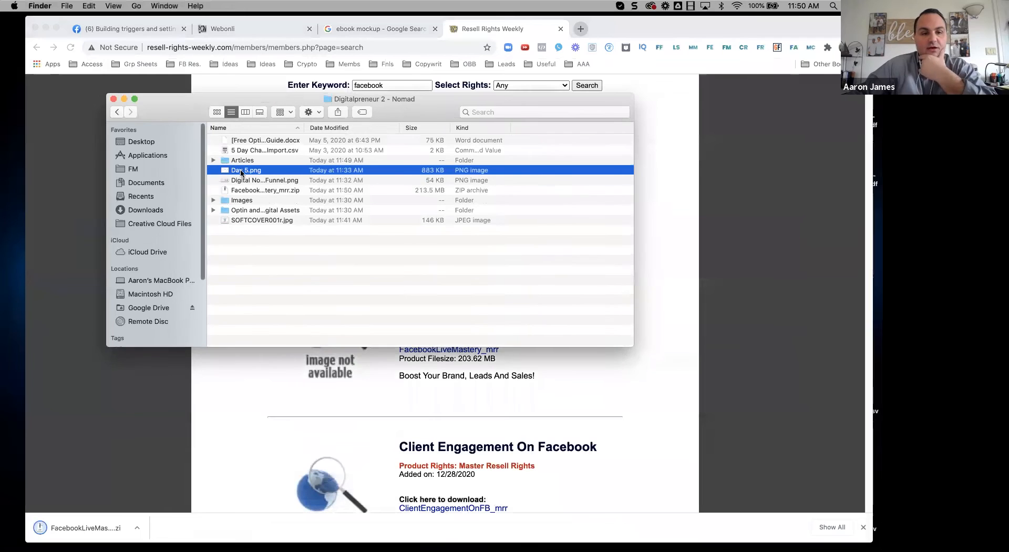
double_click(259, 191)
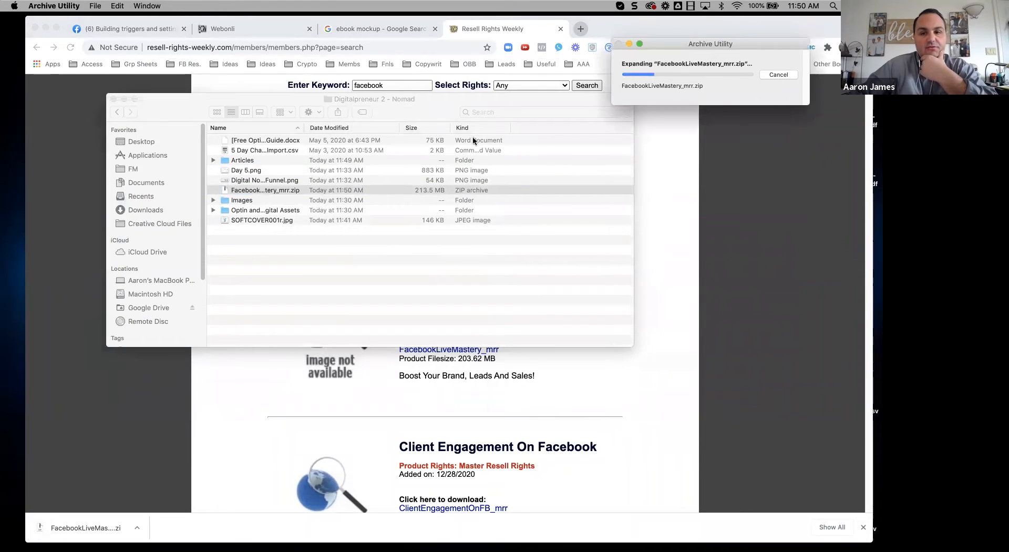
left_click(213, 192)
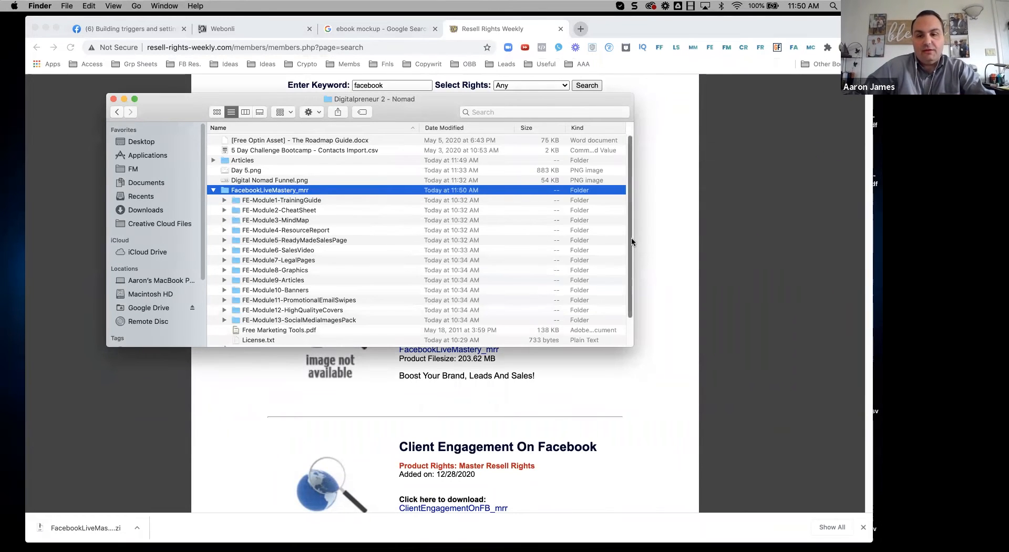
left_click_drag(632, 240, 732, 241)
left_click_drag(731, 347, 783, 393)
Step: Browse the extracted FE-Module folders and expand FE-Module9-Articles to list its articles
left_click(282, 251)
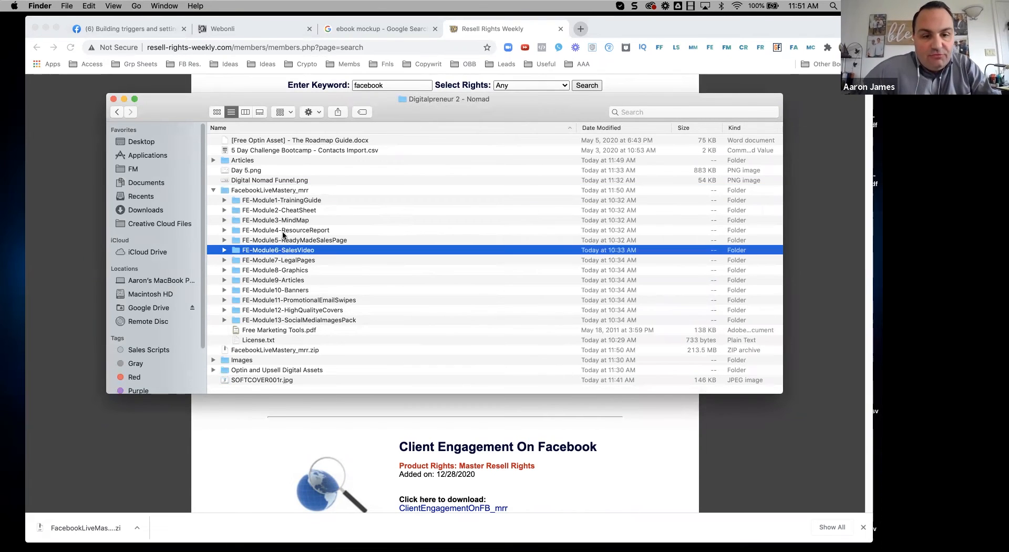
left_click(278, 221)
left_click(273, 210)
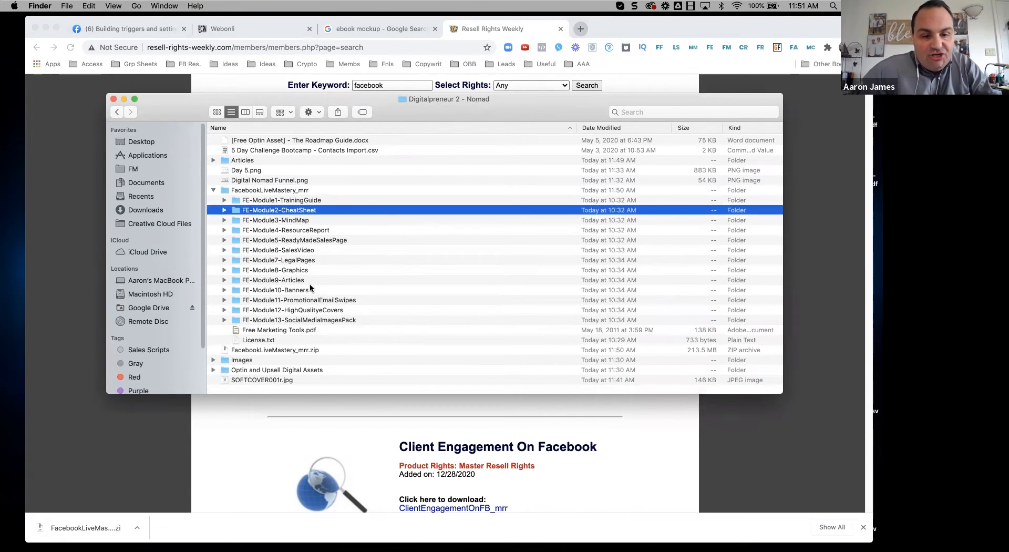
left_click(284, 290)
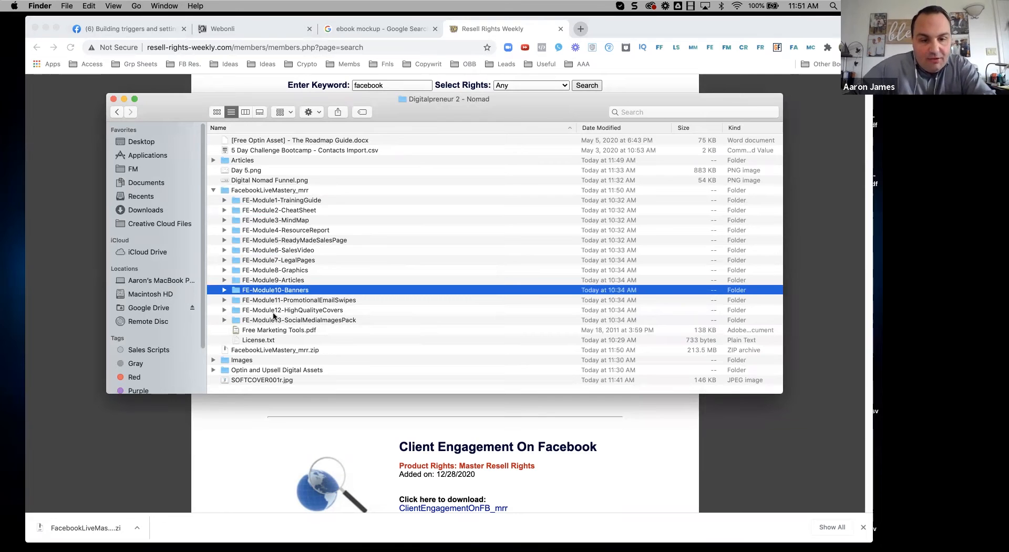
left_click(224, 280)
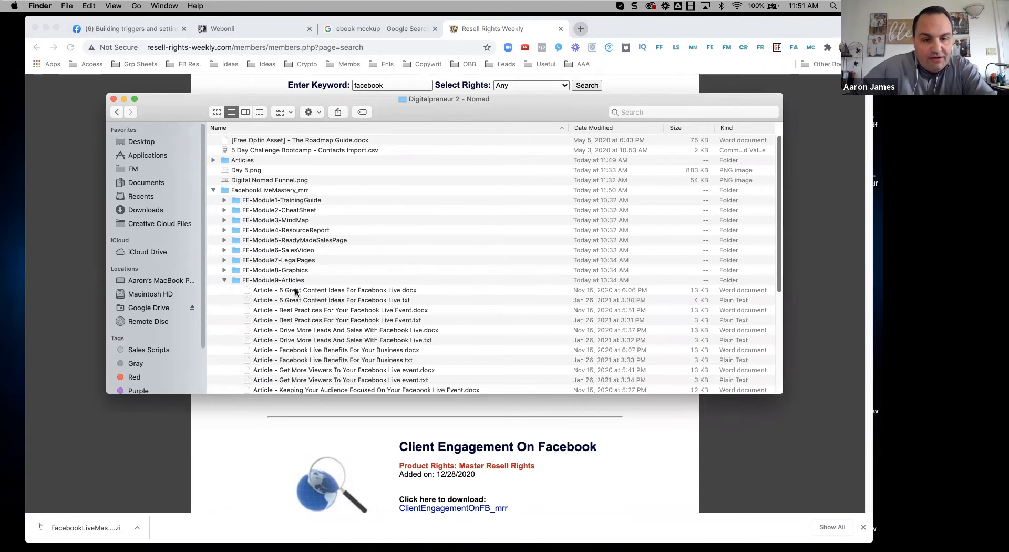
scroll(292, 288, "down", 5)
scroll(346, 163, "up", 5)
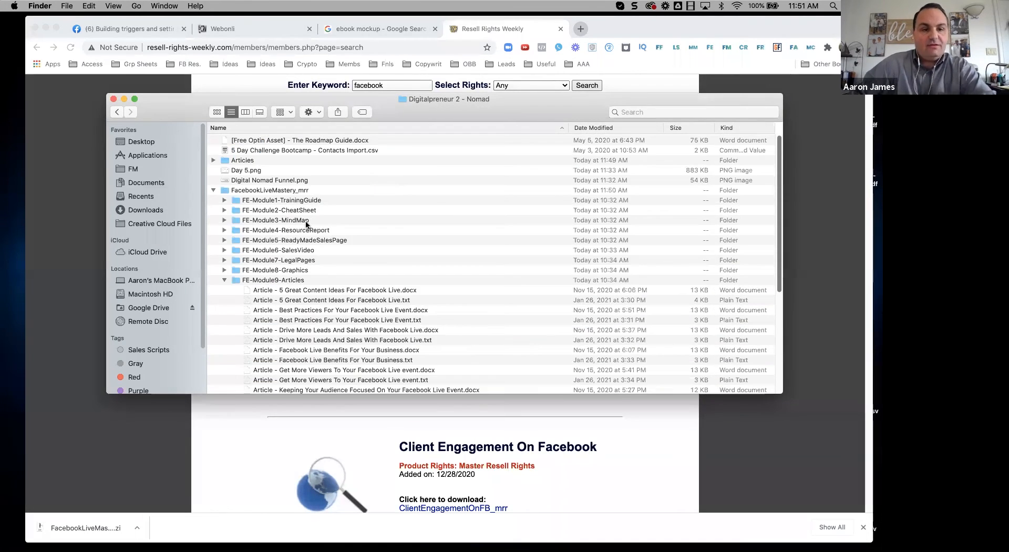
Step: Go back to the parent folder and close the Resell Rights Weekly tab in Chrome
double_click(115, 112)
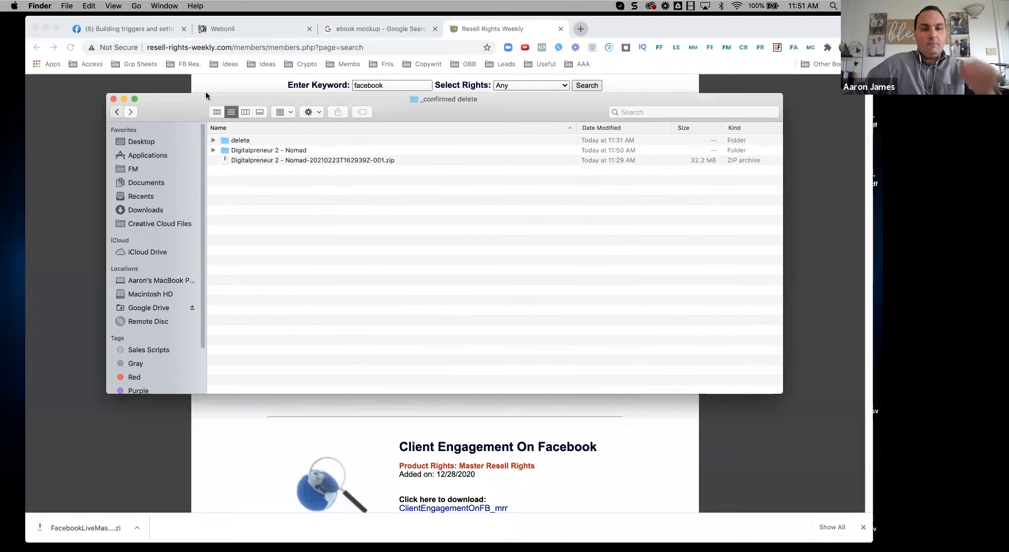
left_click(561, 31)
left_click(561, 29)
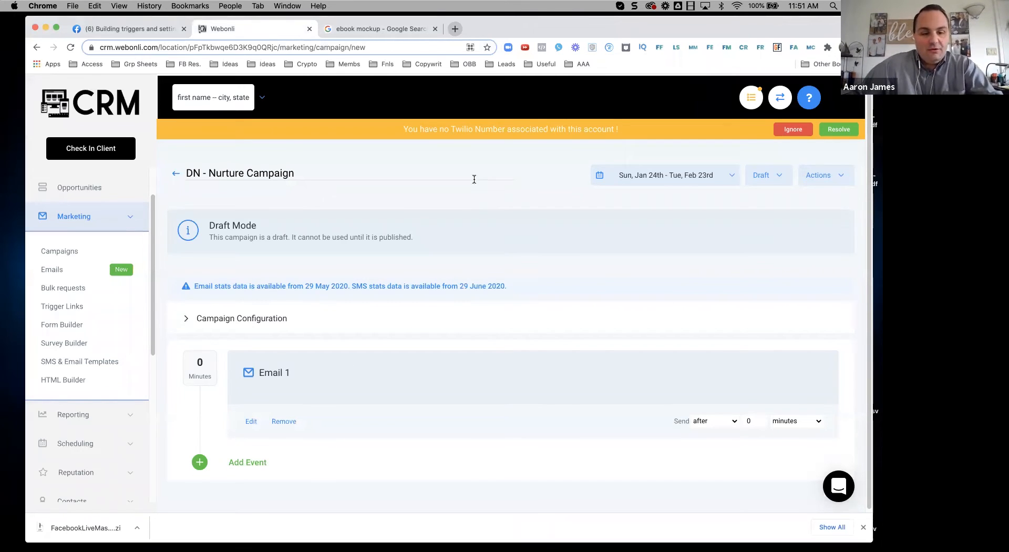
Step: Add an email event with body 'afsdvafvFS' and subject 'asdf' and save it
scroll(474, 180, "down", 1)
left_click(259, 461)
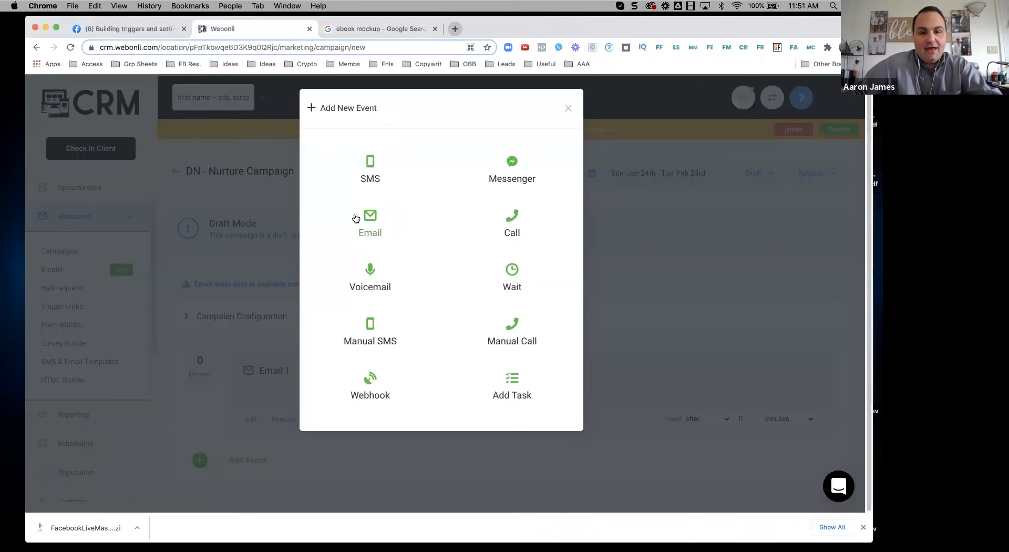
left_click(376, 222)
left_click(262, 352)
type("afsdvafvFS")
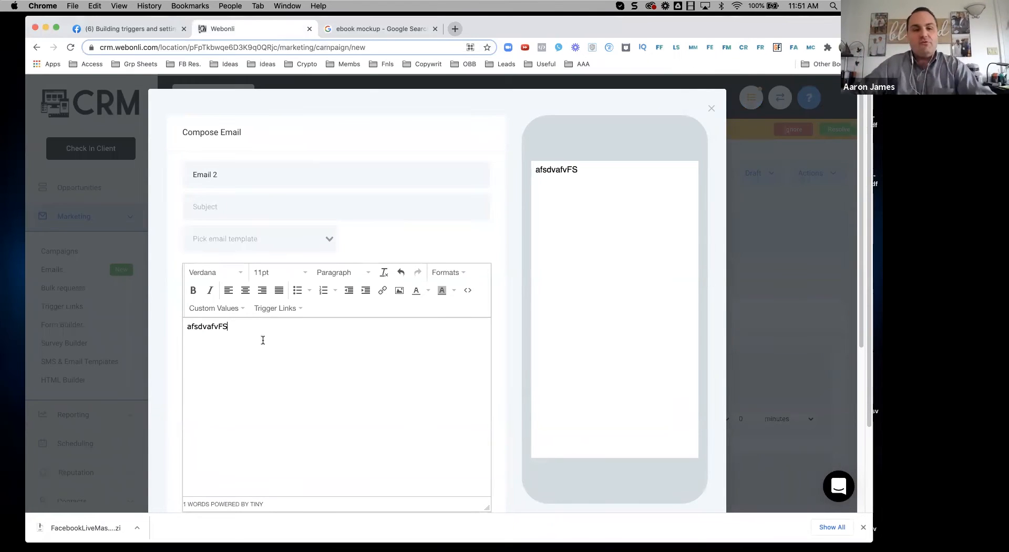
scroll(409, 367, "down", 5)
left_click(473, 333)
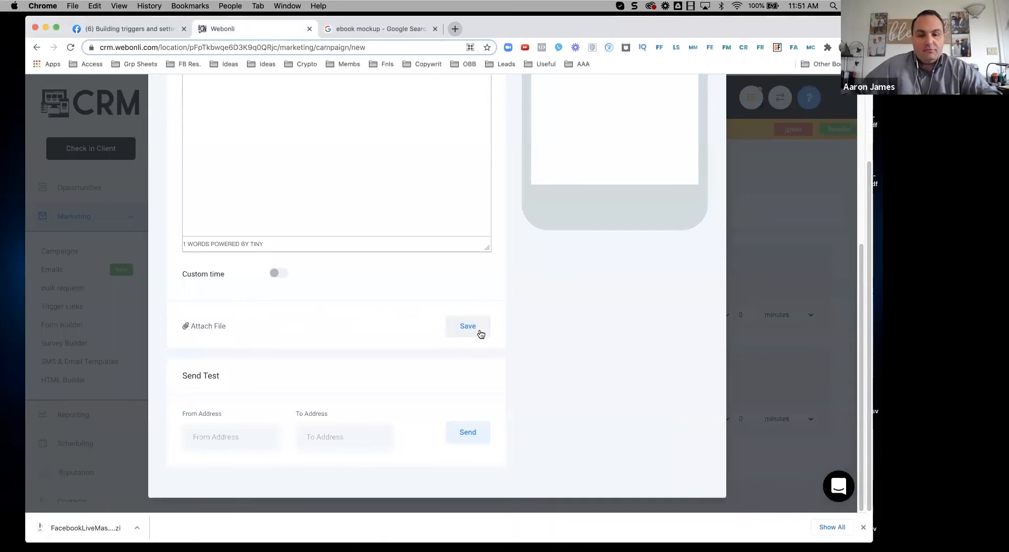
scroll(480, 337, "up", 3)
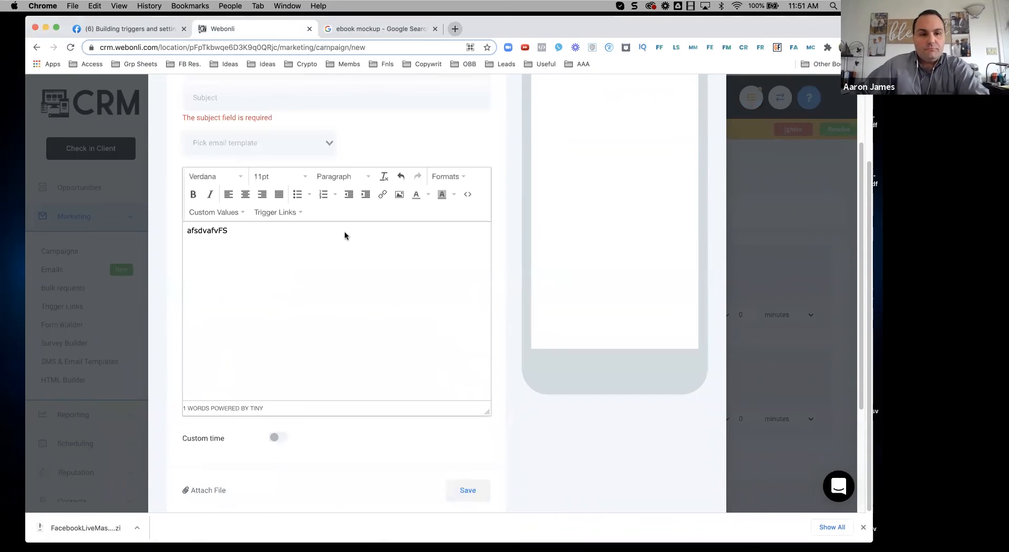
scroll(293, 196, "up", 1)
type("asdf")
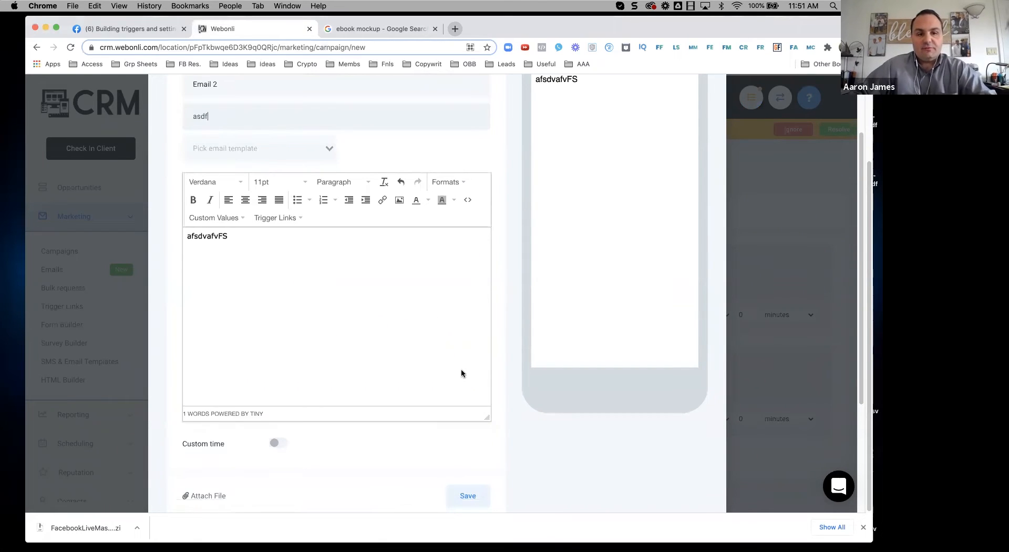
left_click(469, 496)
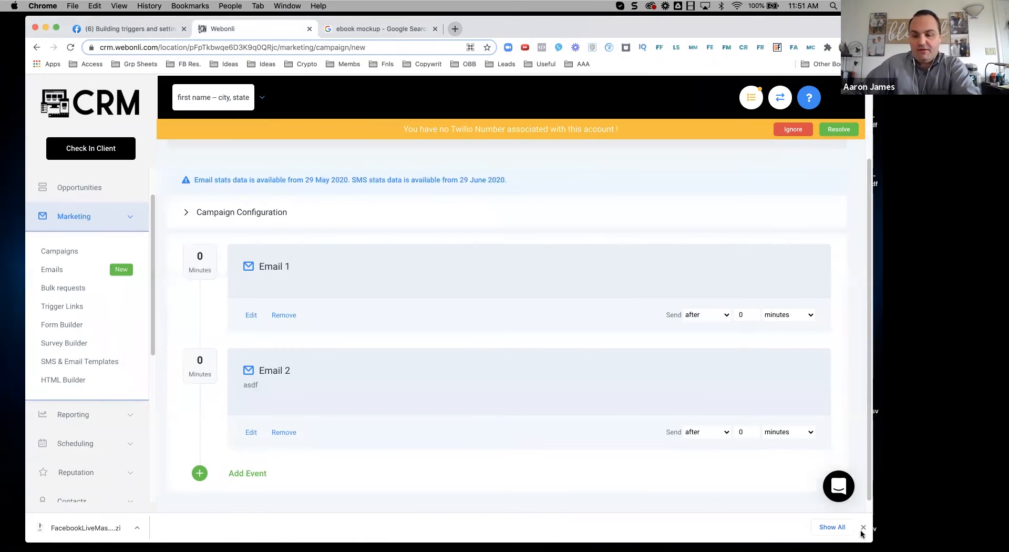
scroll(273, 319, "up", 4)
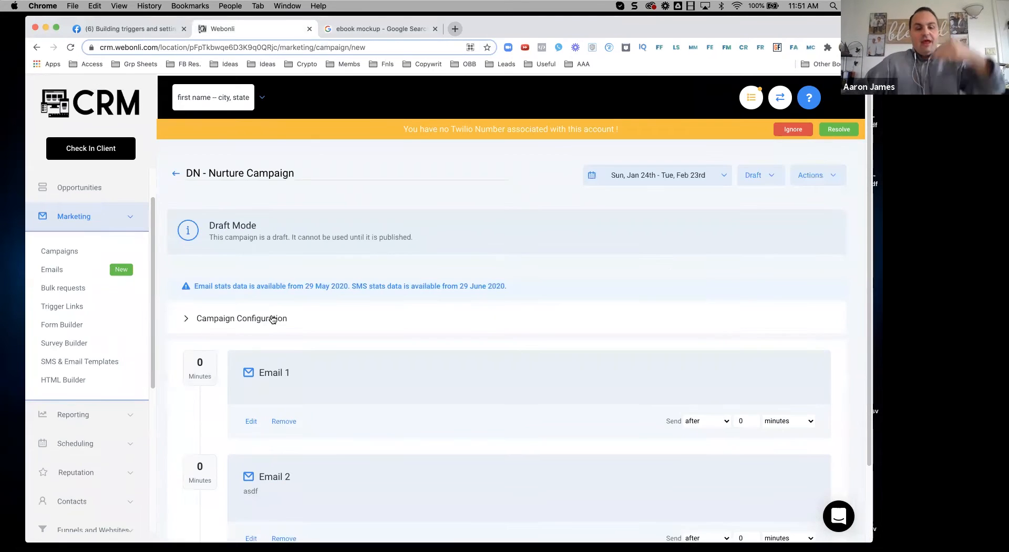
scroll(282, 264, "down", 3)
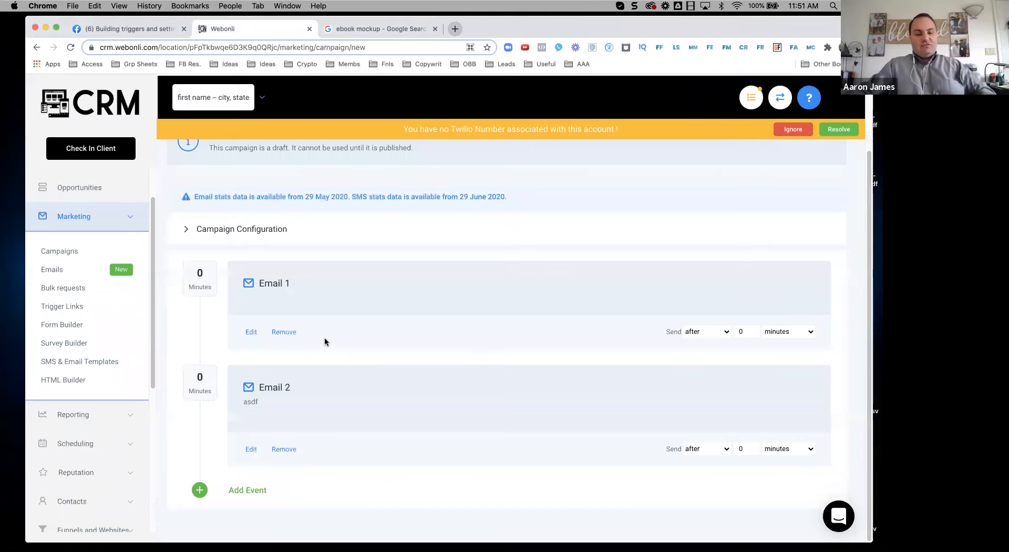
Step: Set Email 2's delay to 1 day
left_click(772, 450)
left_click(770, 465)
left_click(749, 445)
key("BackSpace")
type("1")
scroll(554, 256, "up", 3)
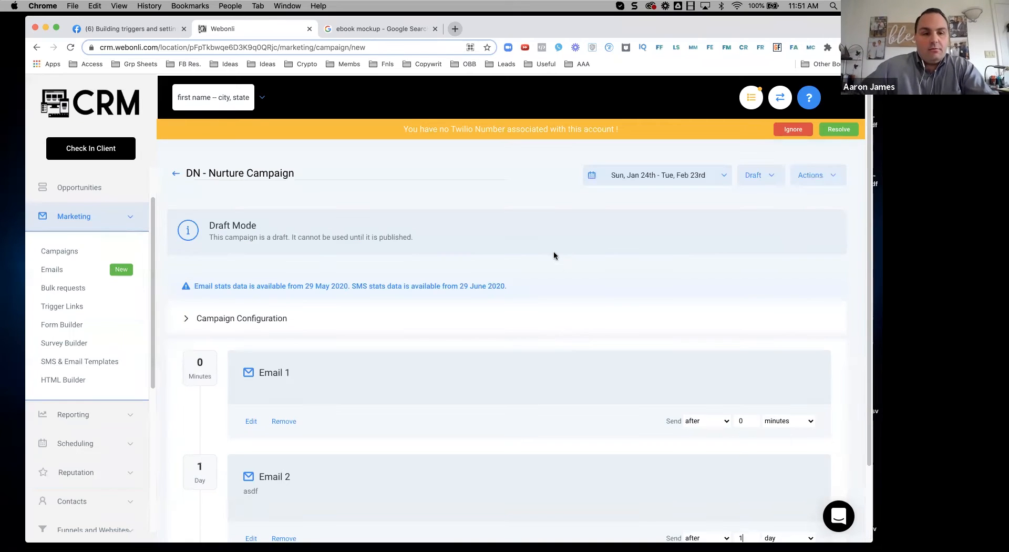
Step: Publish the DN - Nurture Campaign and follow the missing phone number warning's Resolve link
left_click(763, 177)
left_click(765, 200)
left_click(837, 129)
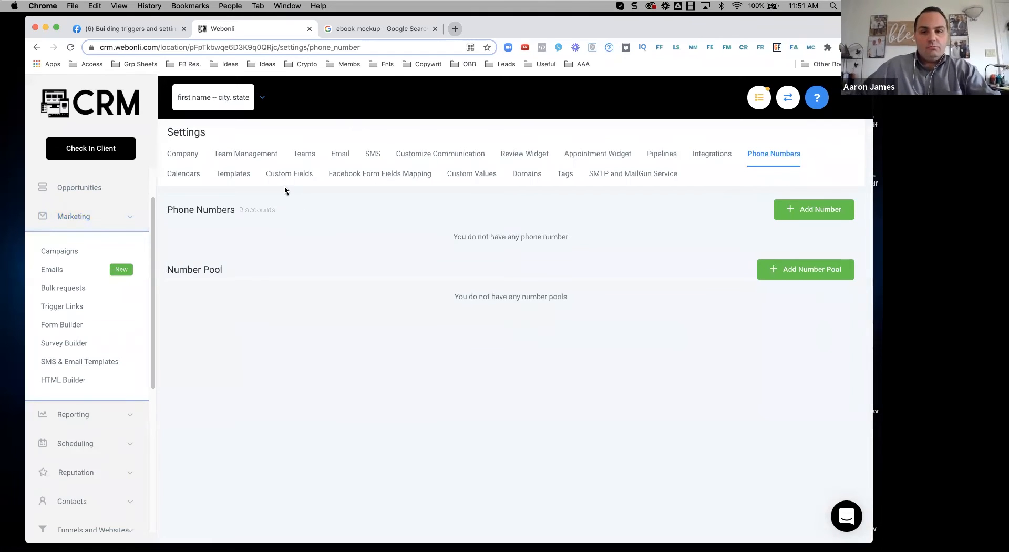
Step: Check both Digital Nomad campaigns show Published, then select Day 5.png in the Nomad folder
scroll(92, 184, "down", 5)
scroll(64, 308, "up", 5)
left_click(53, 219)
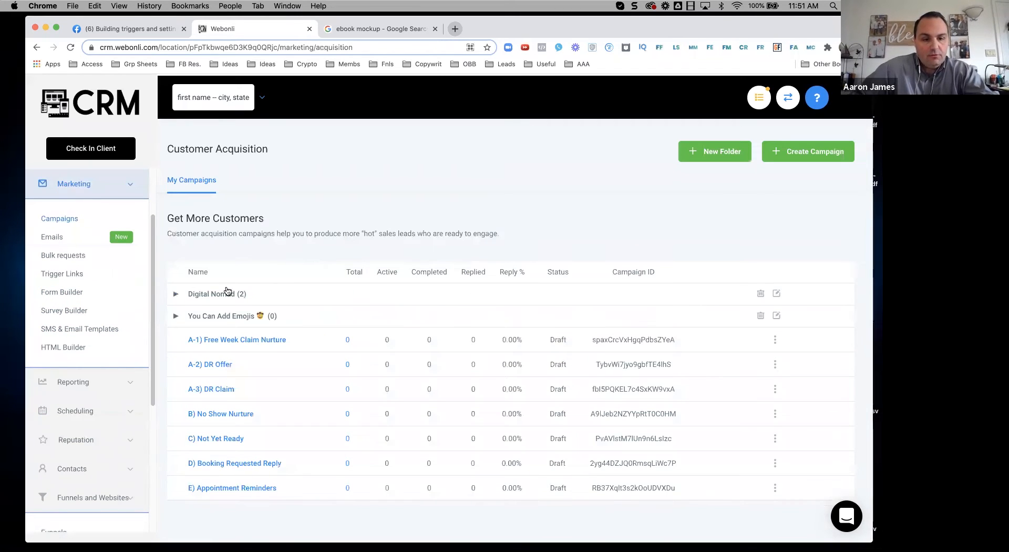
left_click(177, 294)
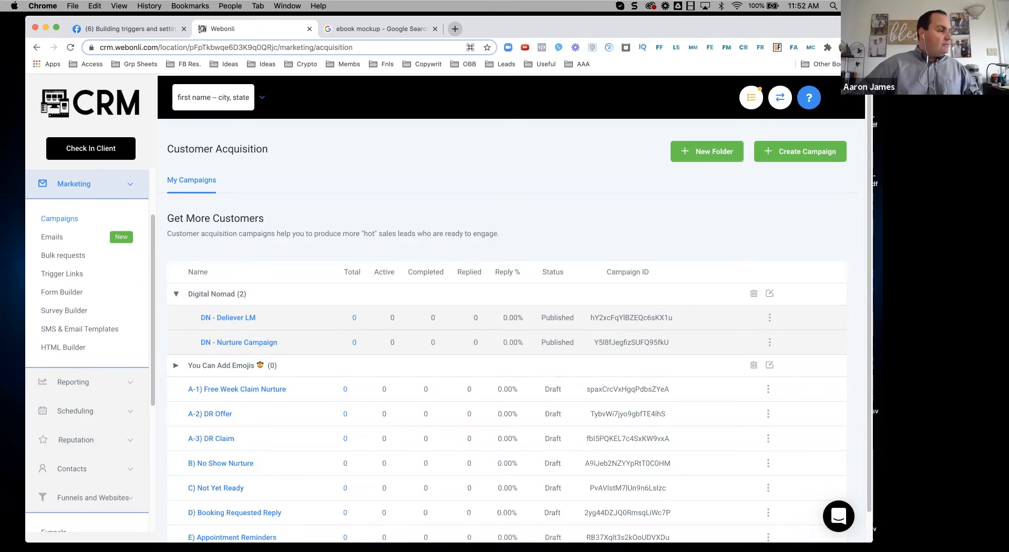
left_click_drag(0, 126, 564, 113)
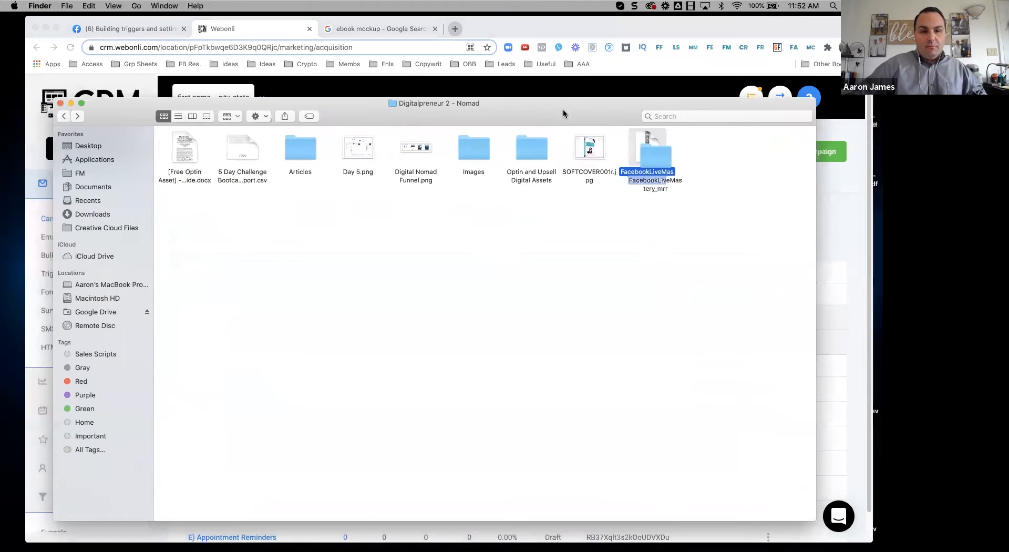
left_click(366, 152)
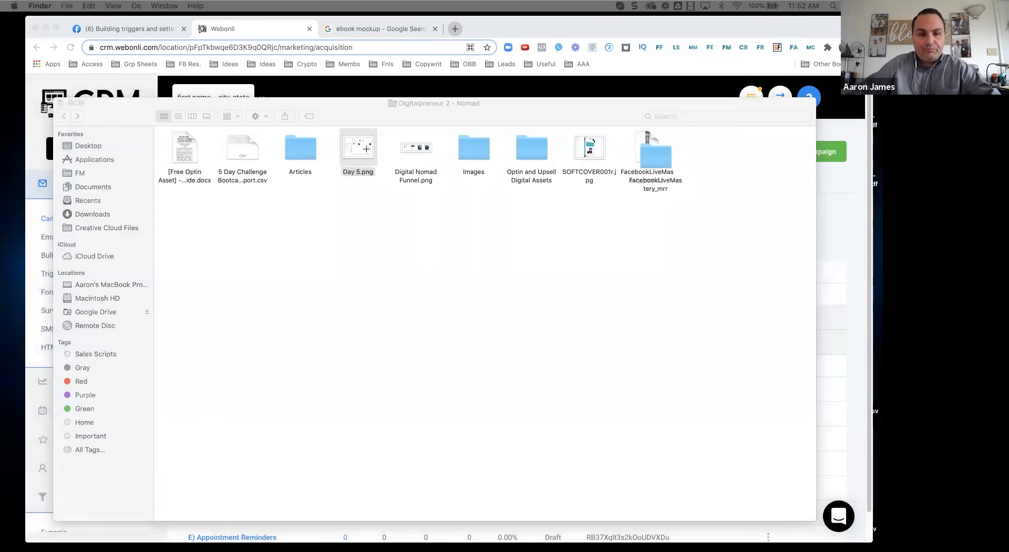
Step: Highlight the Email 1–10 row, delivery area, Filled out Form and Add/Update Opportunity steps on the Day 5 funnel
left_click_drag(447, 42, 565, 50)
left_click_drag(242, 440, 791, 497)
left_click_drag(143, 261, 206, 373)
left_click(149, 198)
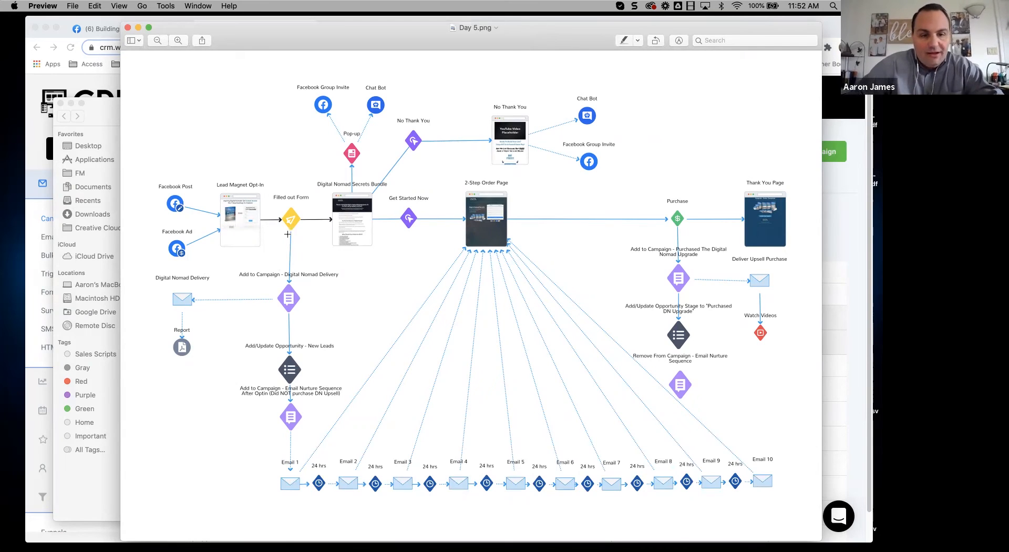
left_click_drag(271, 193, 315, 238)
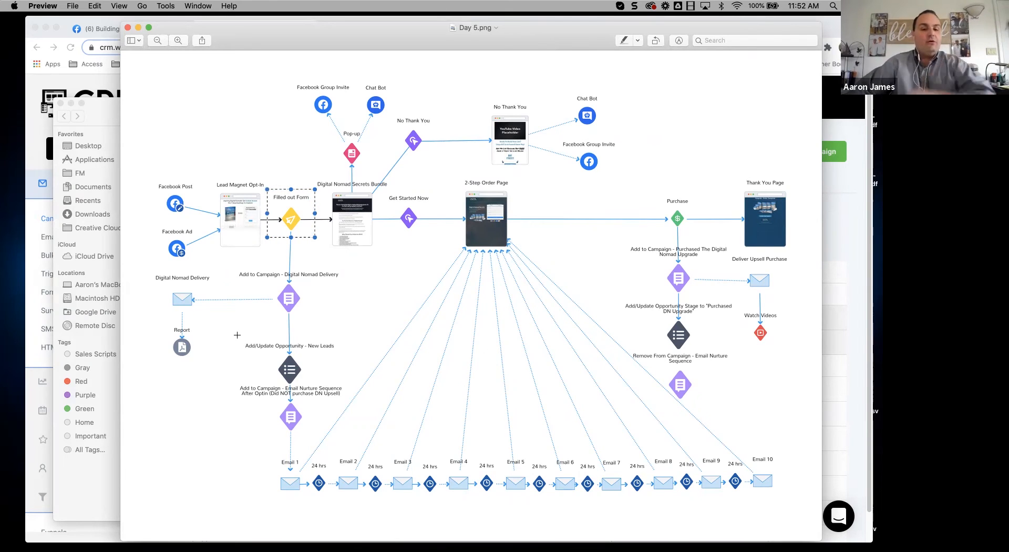
left_click_drag(240, 340, 335, 381)
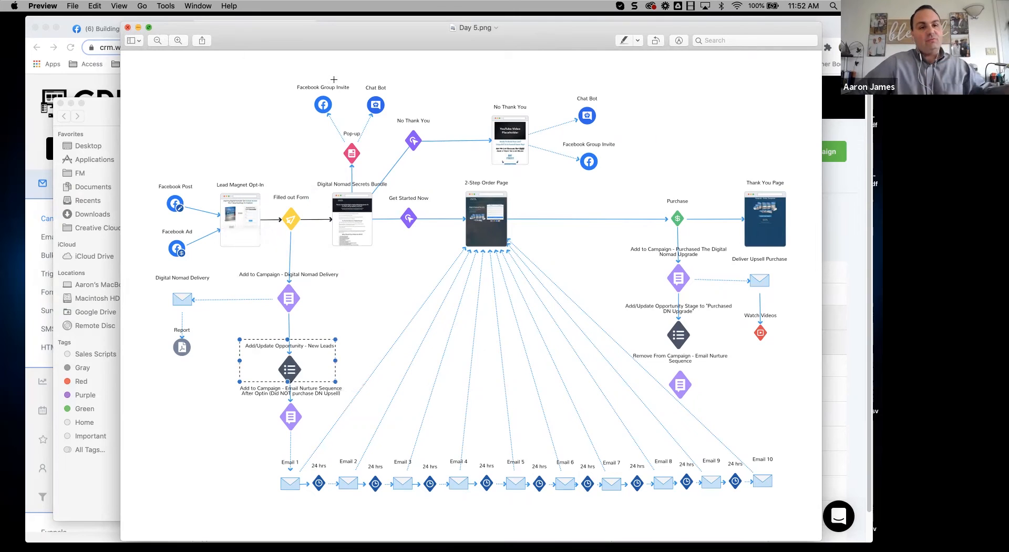
Step: Close the Day 5.png funnel diagram and bring the Nomad folder forward
left_click_drag(339, 53, 0, 48)
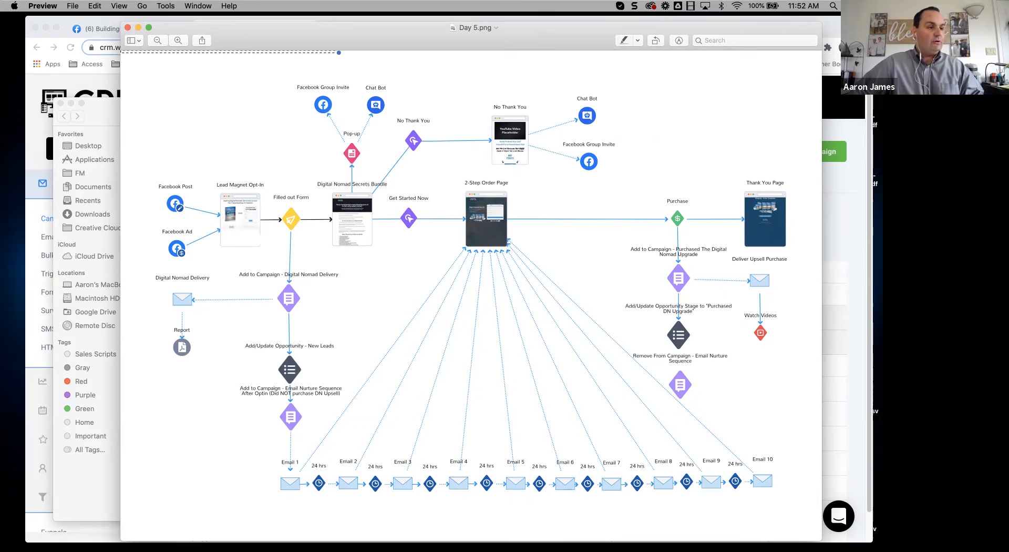
left_click(128, 27)
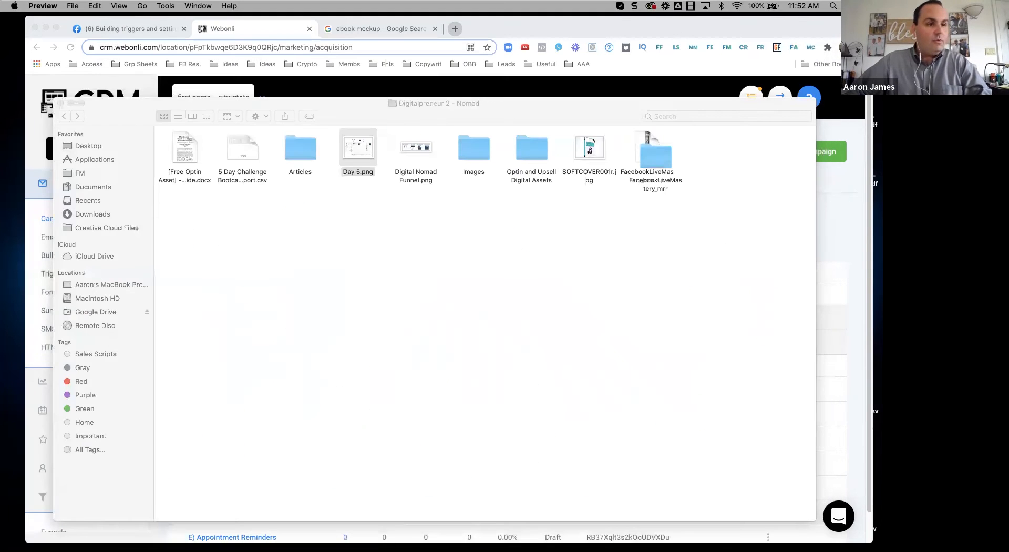
left_click(355, 274)
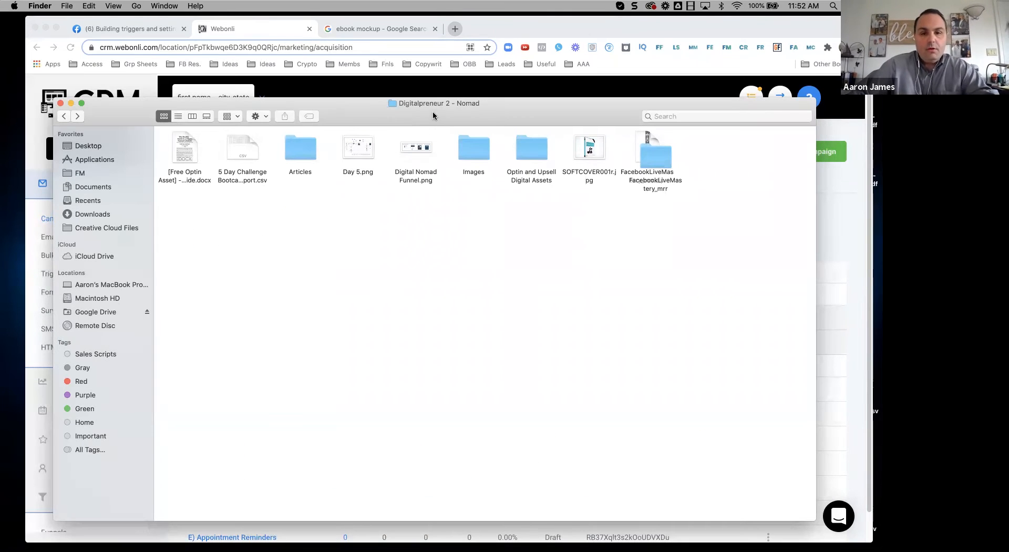
Step: Create a new pipeline named 'Dig Nomad' with first stage 'New lead'
left_click_drag(434, 108, 0, 109)
left_click(371, 151)
scroll(100, 330, "down", 5)
left_click(70, 487)
left_click(663, 156)
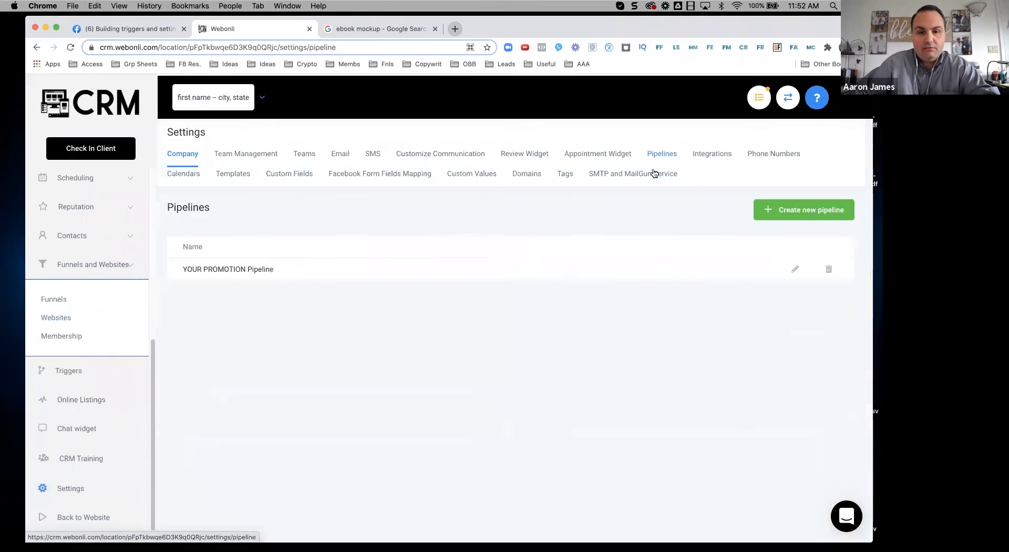
left_click(338, 173)
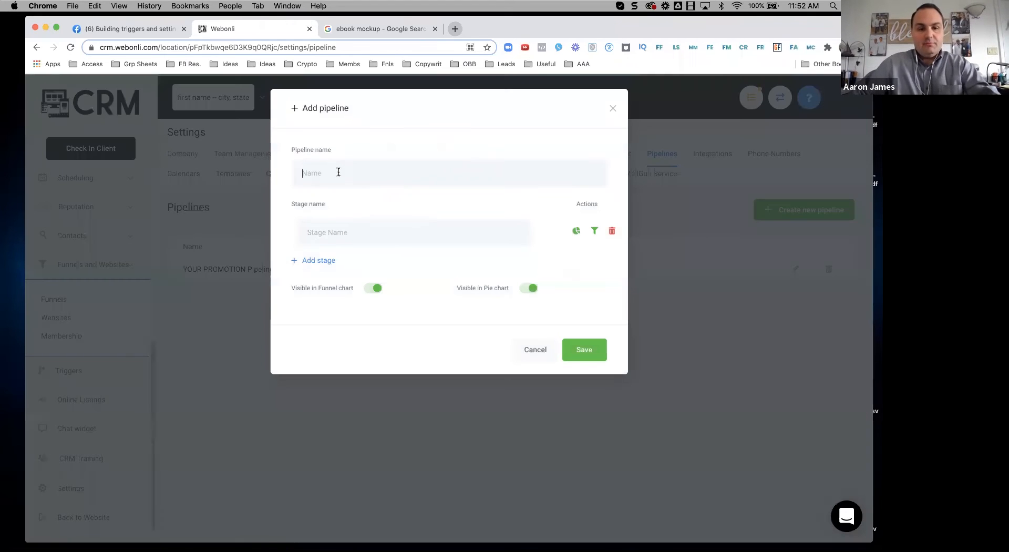
type("Dig Nomad")
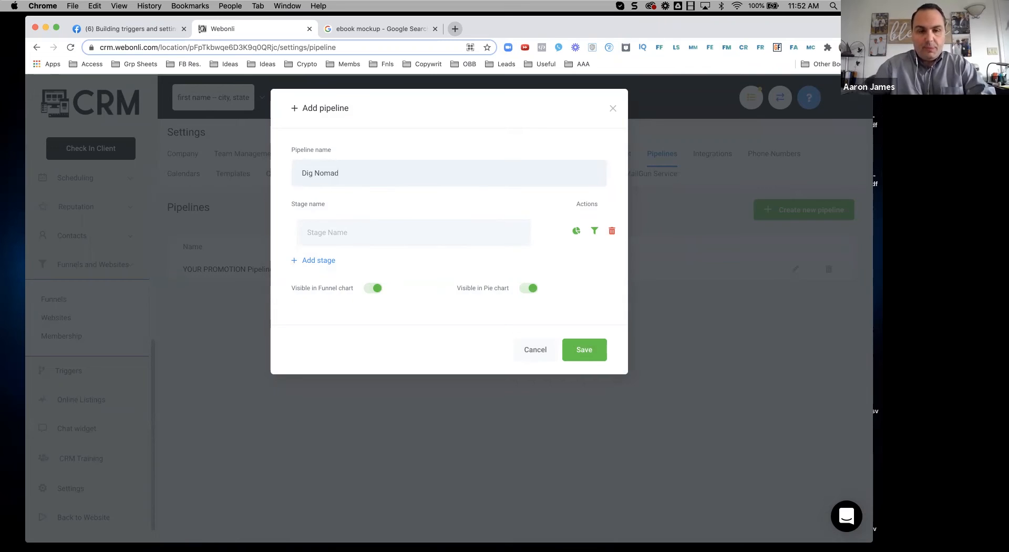
type("New lead")
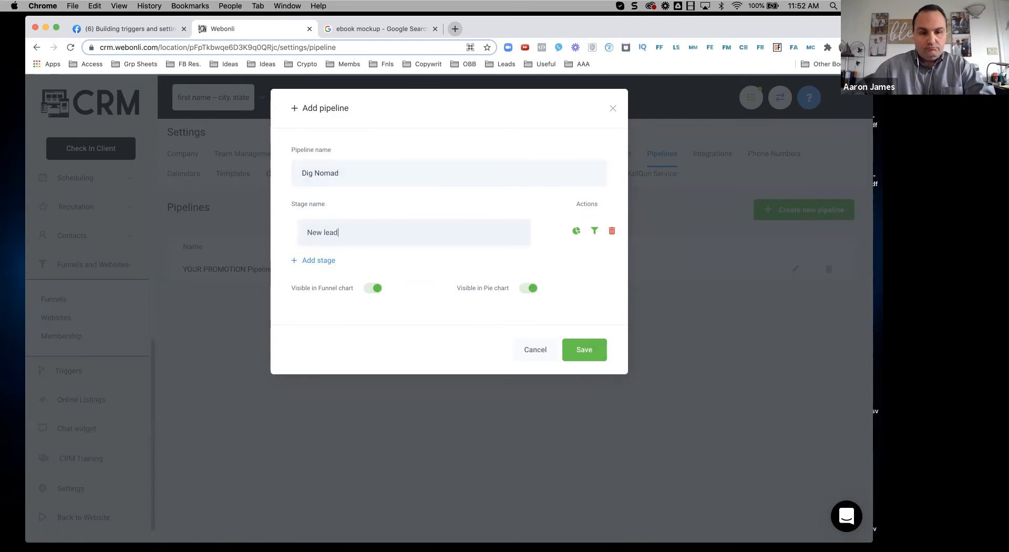
Step: Add stages Contacting, In contact, Booked Call and Follow up, fixing the 'Foollow' typo
left_click(320, 261)
type("Contacting")
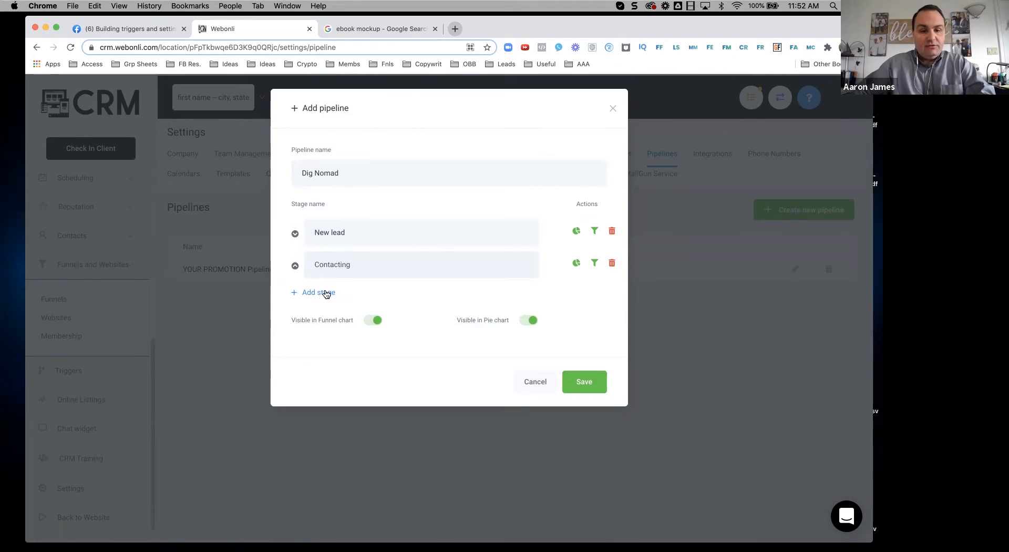
left_click(326, 293)
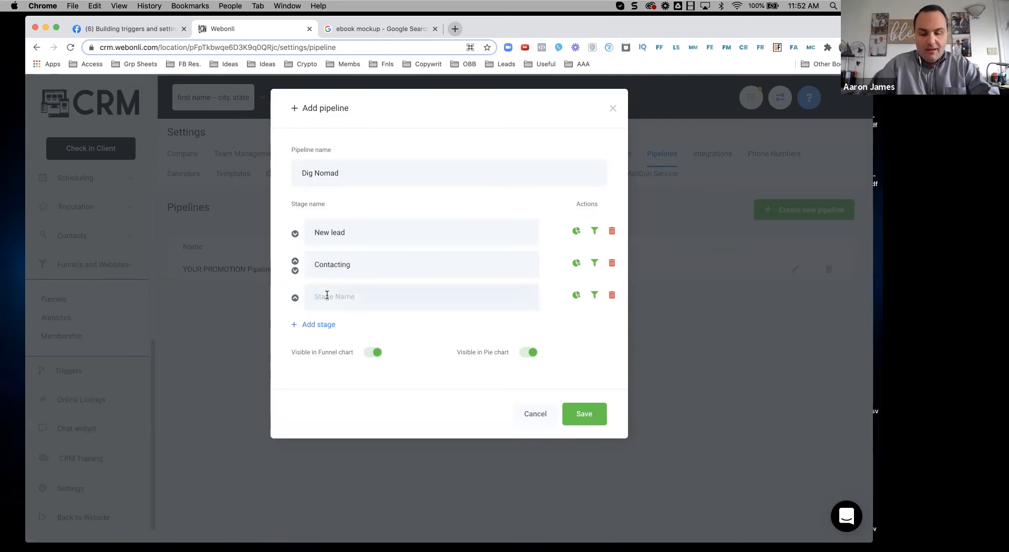
type("In contact")
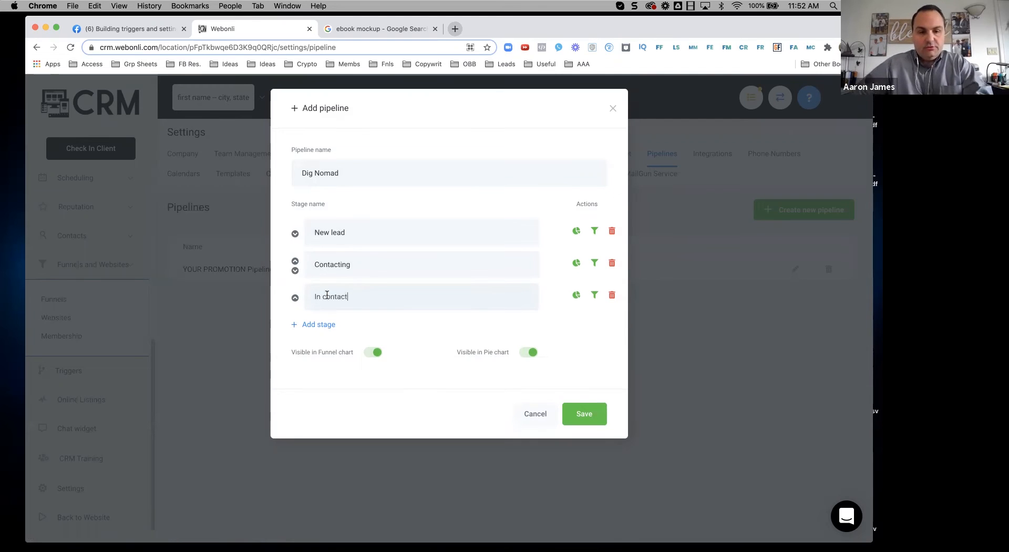
left_click(320, 324)
type("Booked Call")
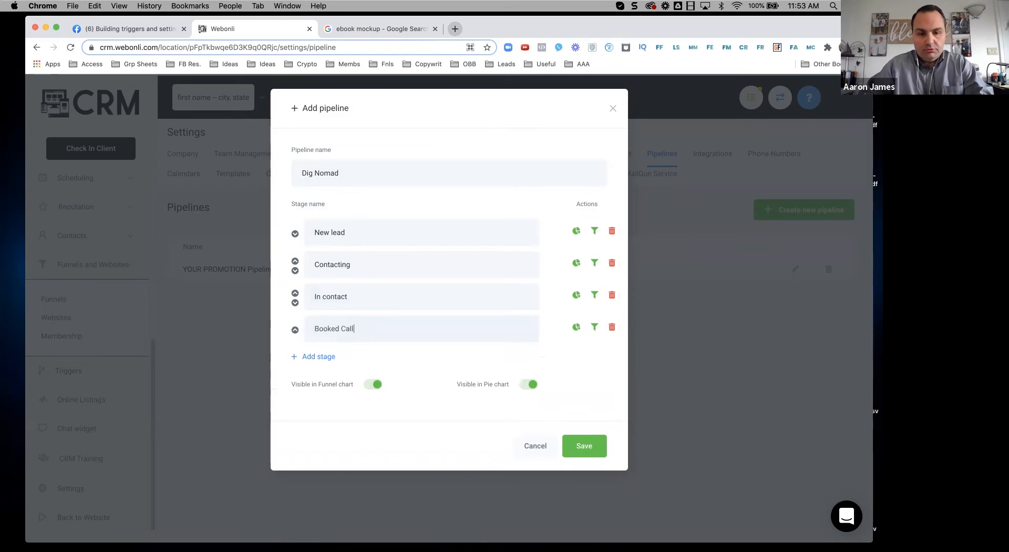
left_click(319, 356)
type("Foollow")
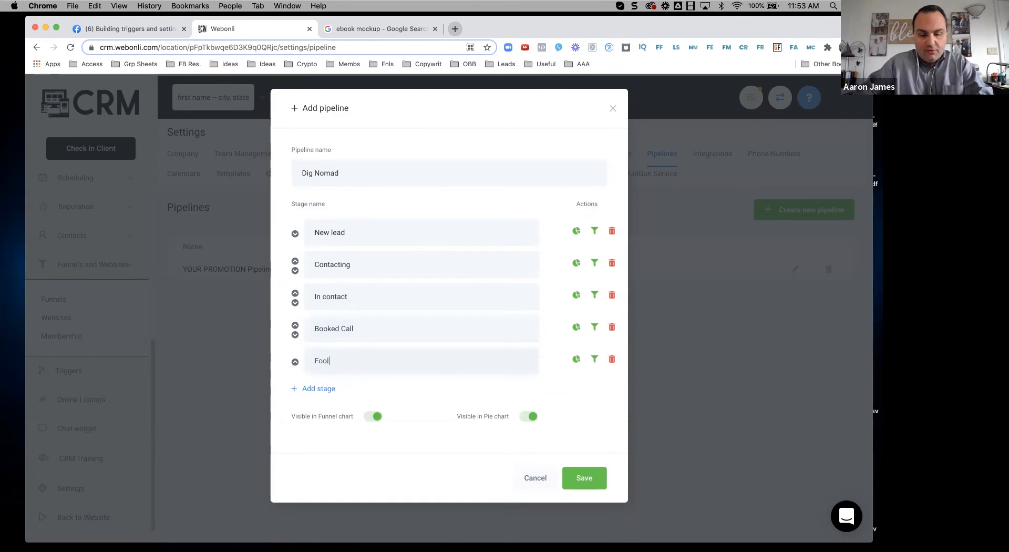
left_click(327, 360)
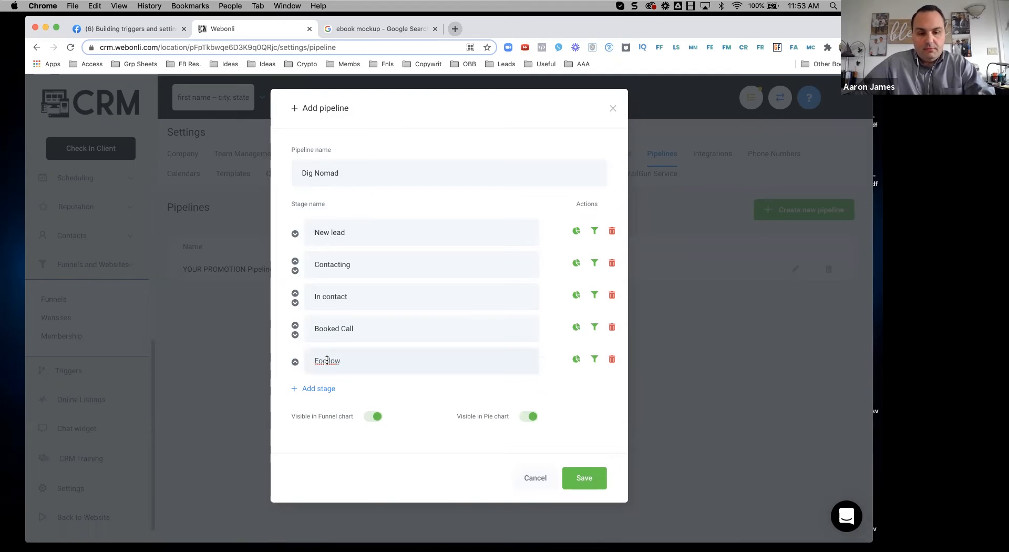
key("BackSpace")
Step: Finish the Follow up stage and add stages Won, Loss and Purchased
type("up")
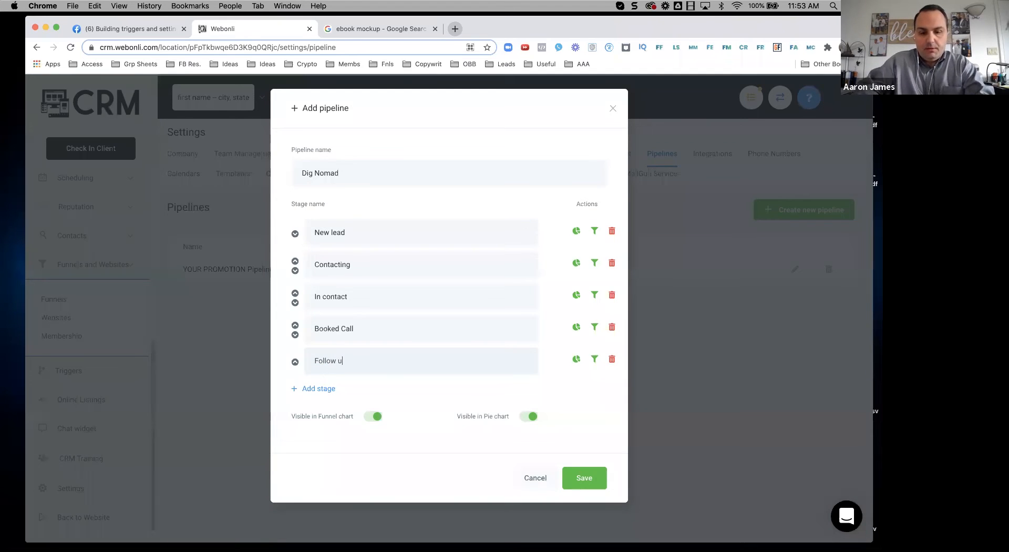
left_click(325, 389)
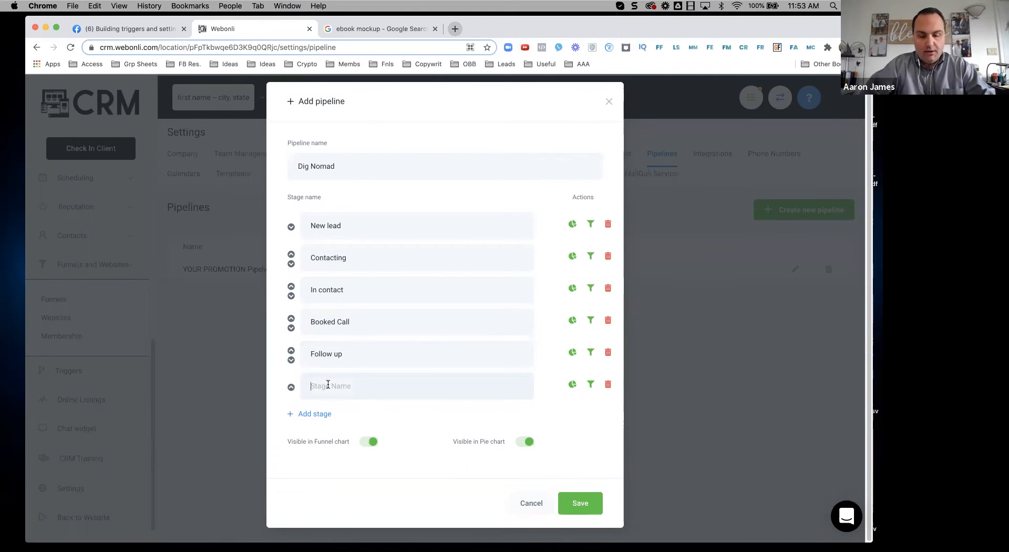
type("Won")
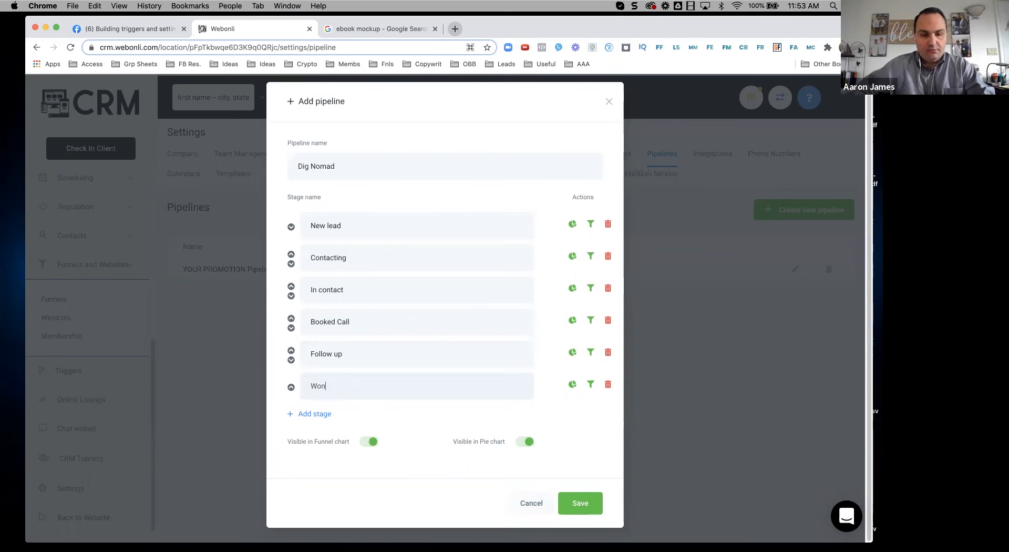
left_click(322, 419)
type("Loss")
scroll(412, 286, "down", 1)
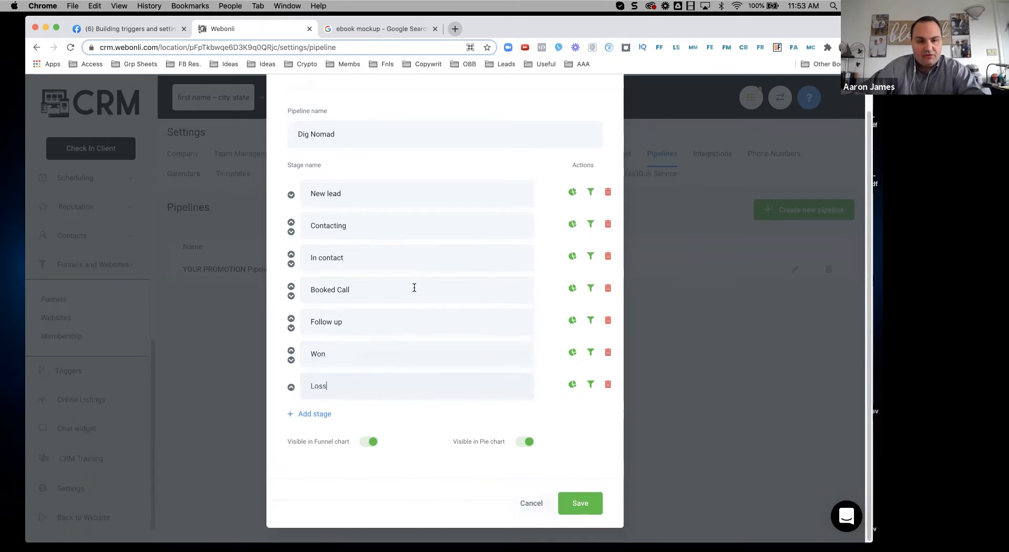
left_click(319, 414)
type("Purchased")
Step: Move Purchased up to third place and save the Dig Nomad pipeline
left_click(291, 419)
left_click(291, 382)
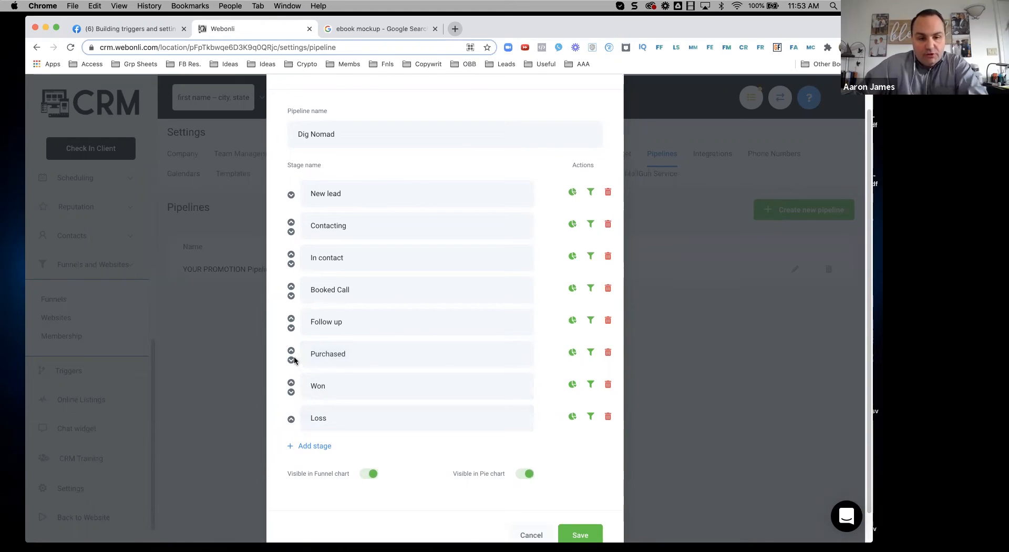
left_click(291, 350)
left_click(291, 318)
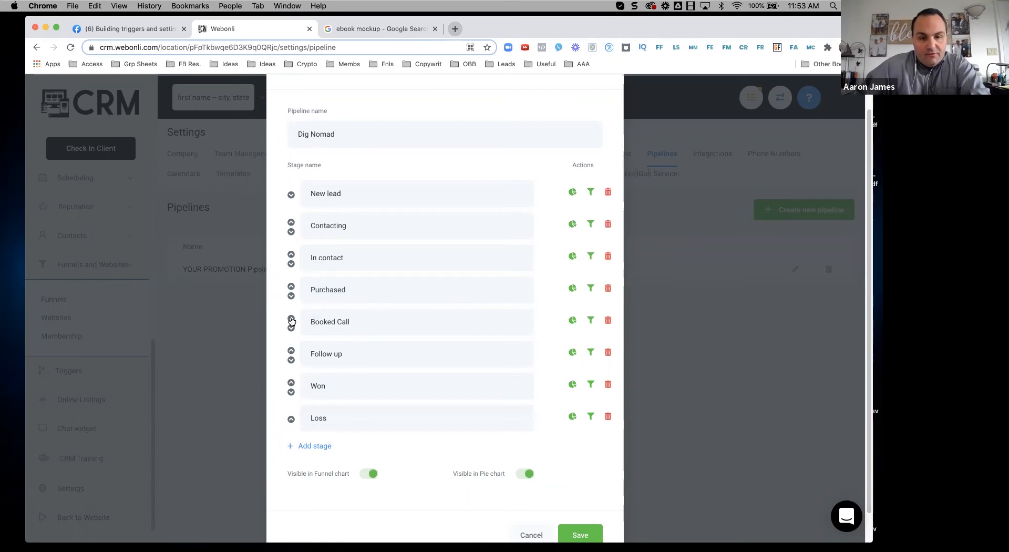
left_click(290, 286)
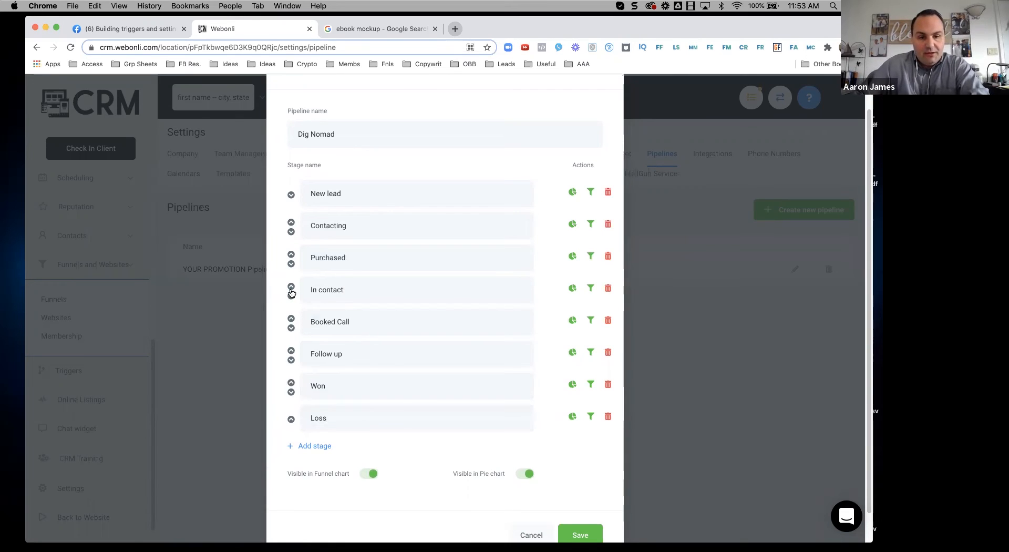
scroll(573, 518, "down", 2)
left_click(578, 504)
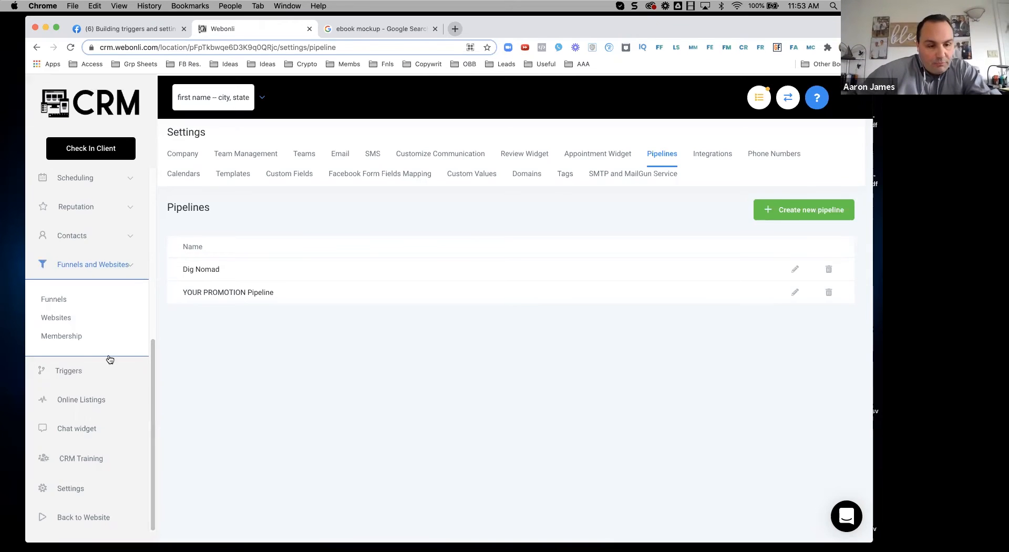
Step: Open the Triggers page listing the eight draft triggers #1-A through #7
left_click(73, 372)
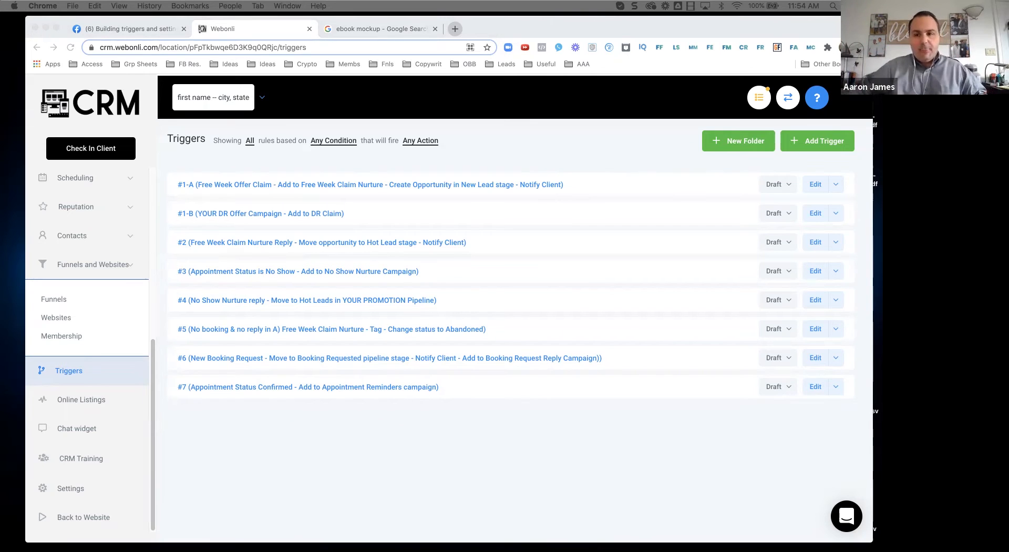
Step: Create a trigger folder named 'Default'
left_click(730, 150)
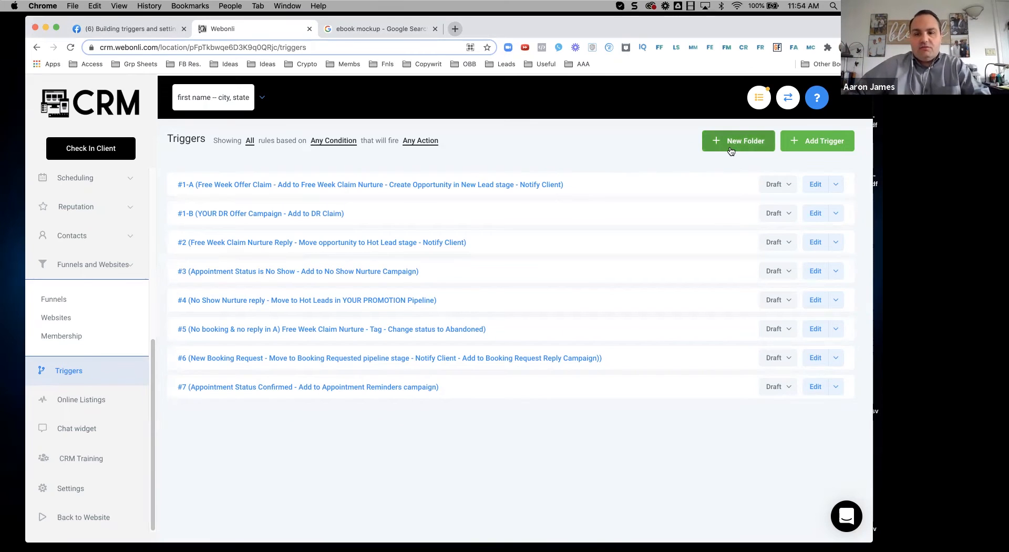
left_click(731, 151)
type("Default")
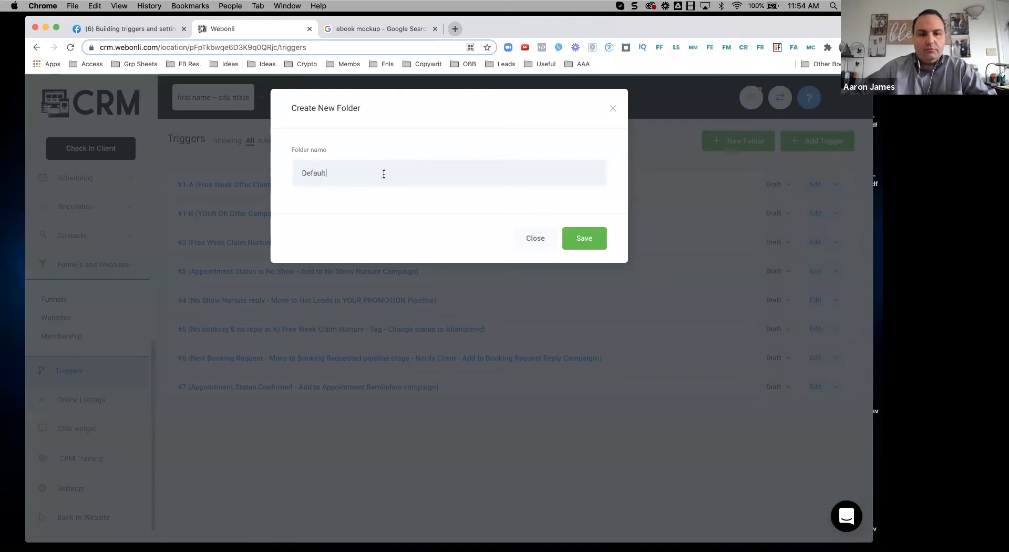
left_click(586, 244)
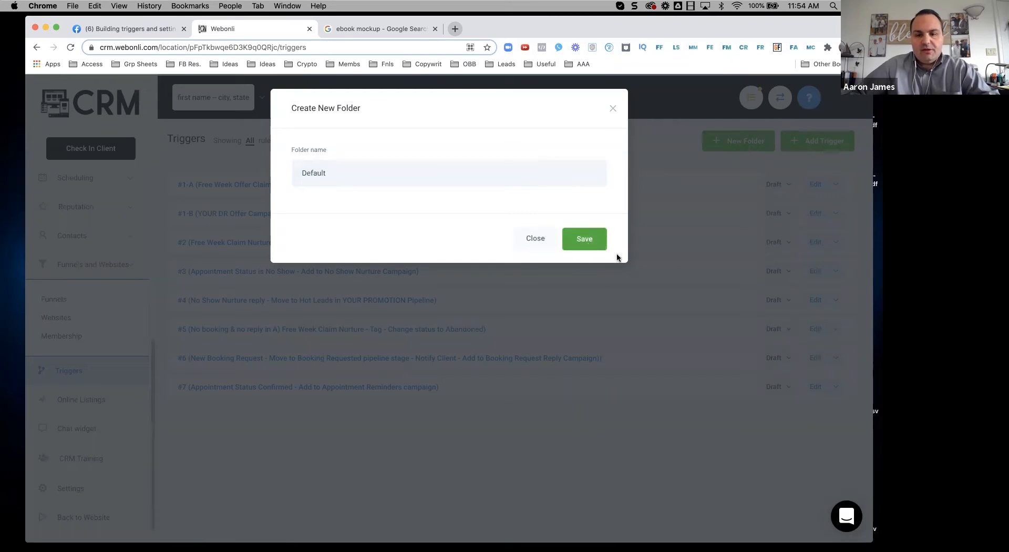
Step: Move triggers #1-A and #2 into the Default folder
left_click(840, 222)
mouse_move(807, 277)
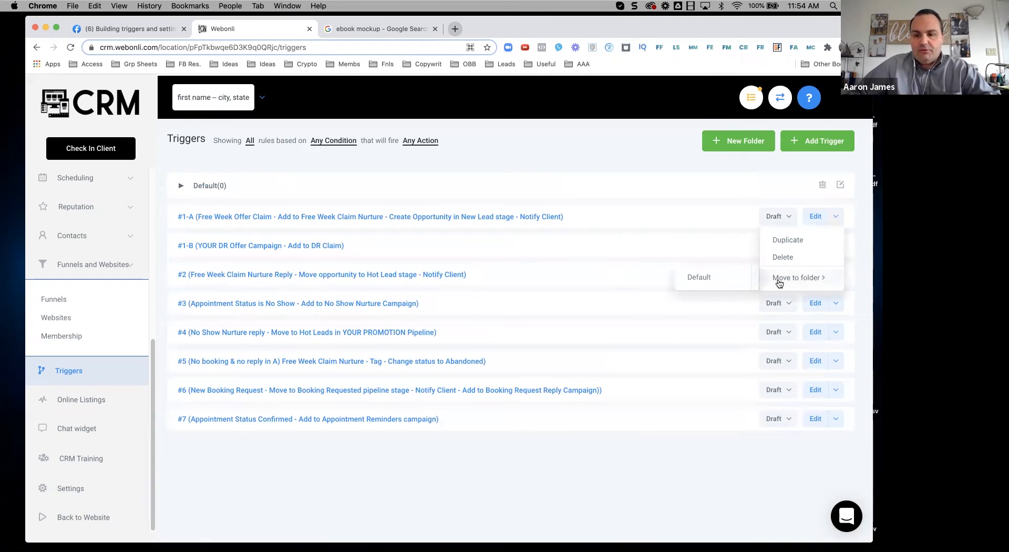
left_click(714, 278)
left_click(825, 272)
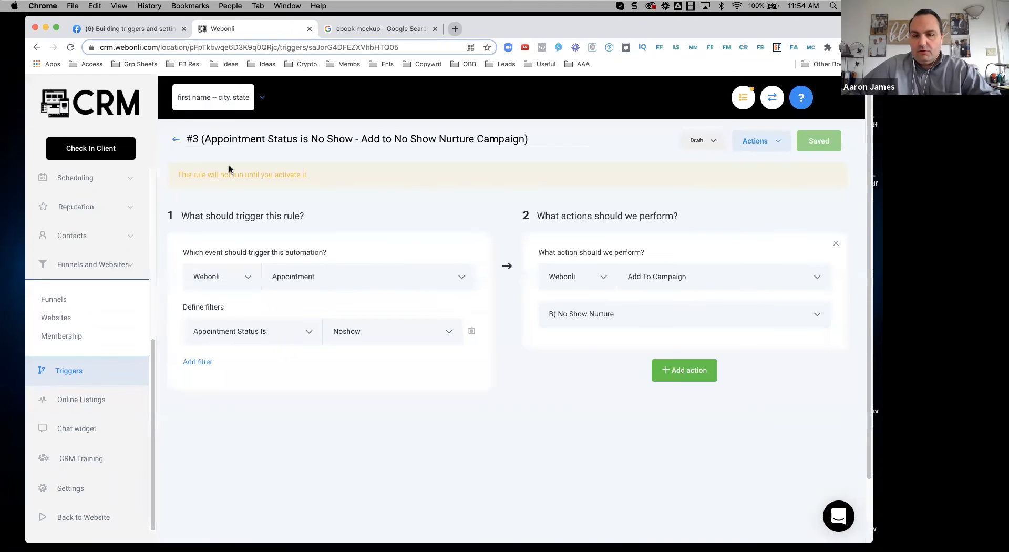
left_click(176, 139)
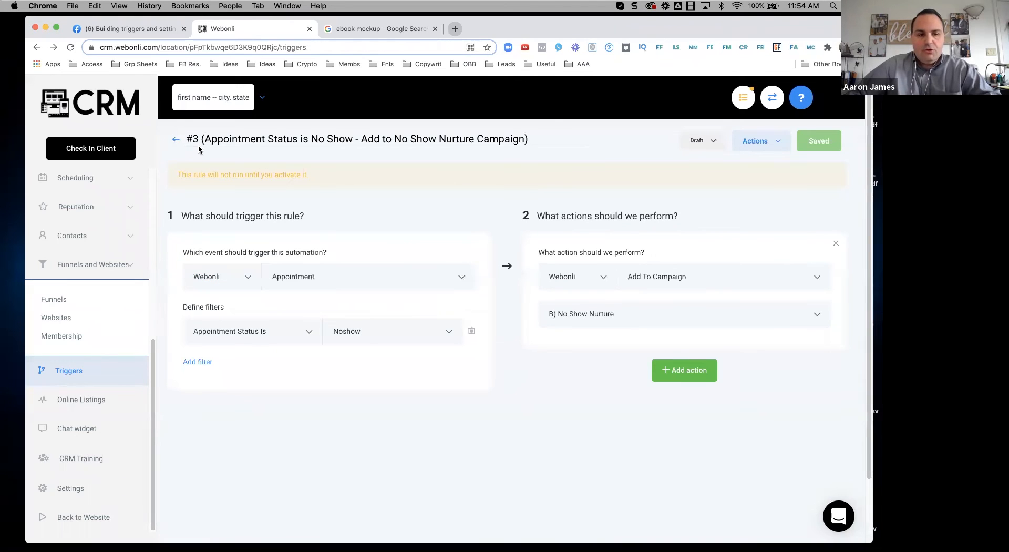
left_click(840, 245)
mouse_move(810, 303)
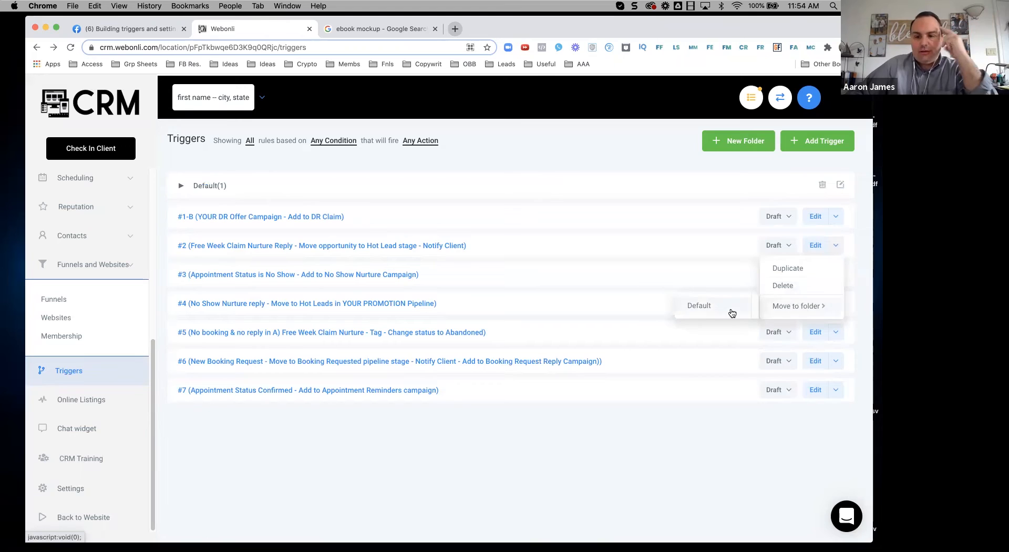
left_click(729, 309)
Step: Move triggers #6, #5 and #4 into the Default folder
left_click(841, 275)
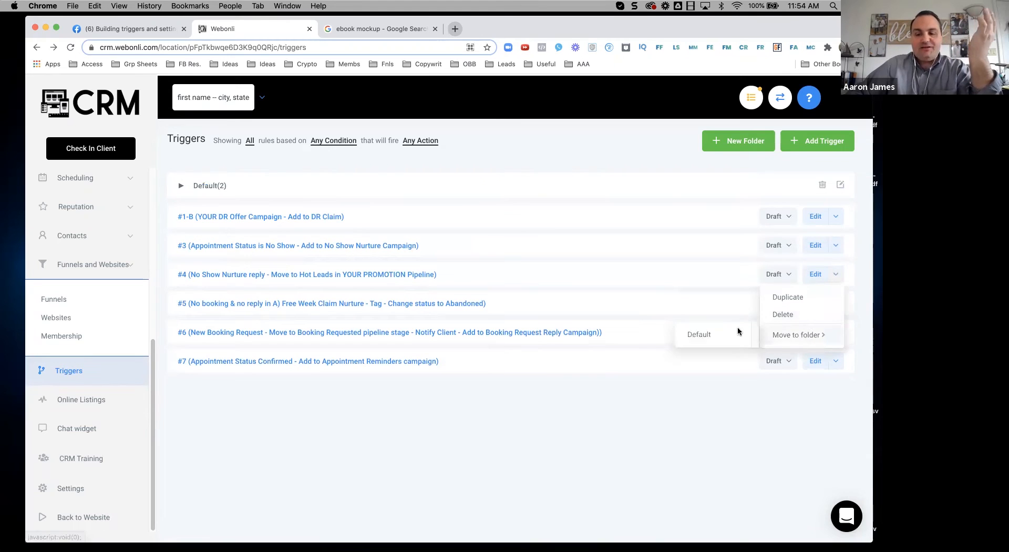
left_click(838, 310)
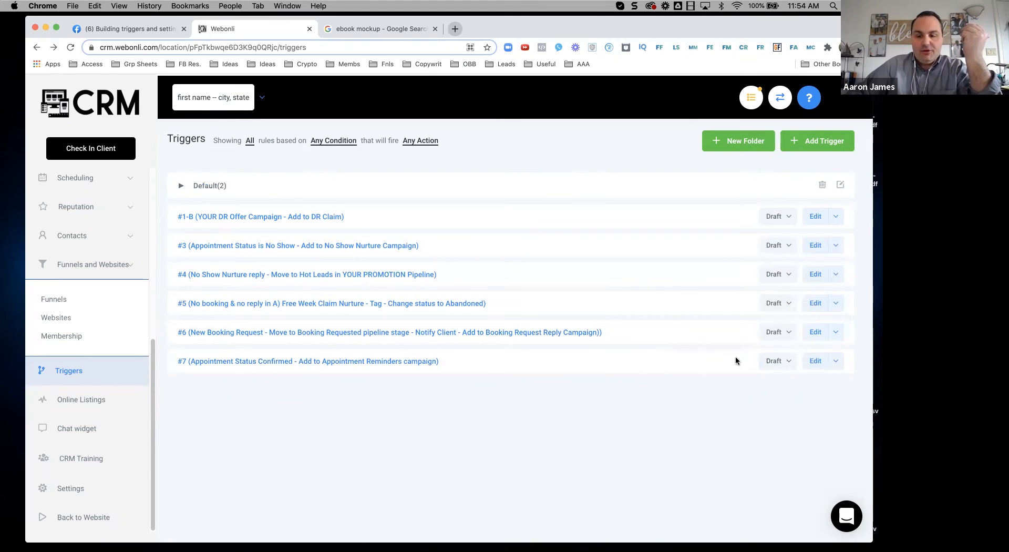
left_click(836, 332)
mouse_move(787, 388)
left_click(726, 392)
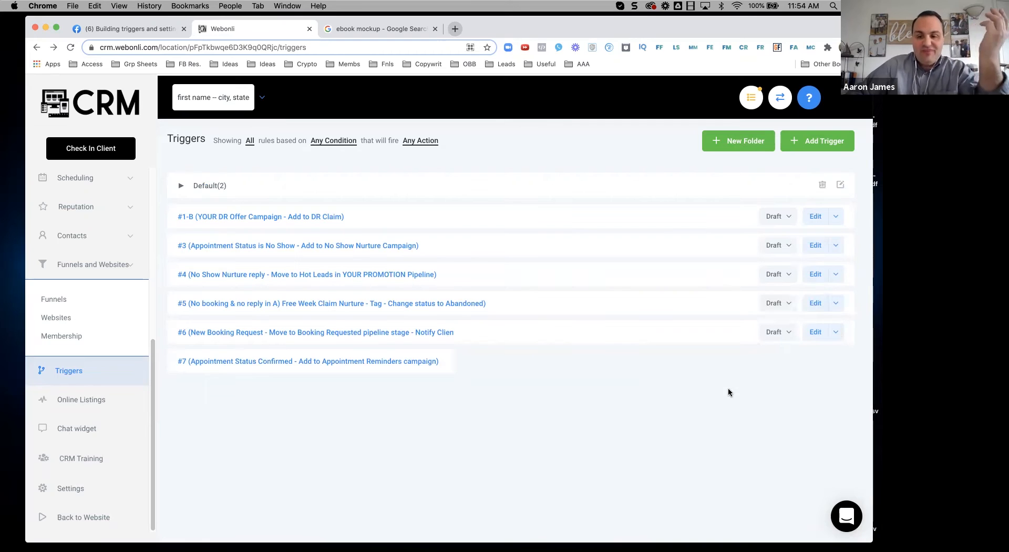
left_click(836, 305)
mouse_move(793, 363)
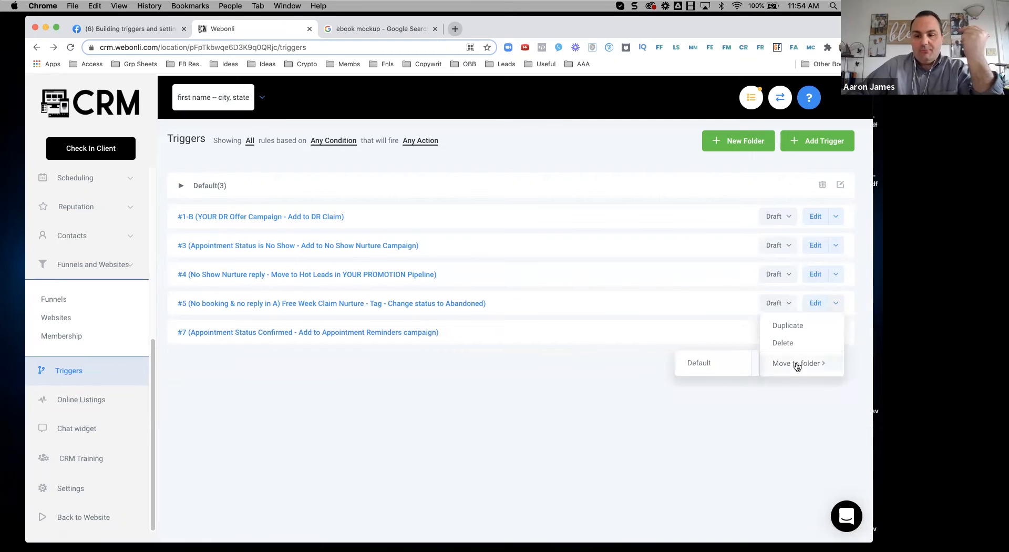
left_click(726, 365)
left_click(836, 274)
mouse_move(791, 333)
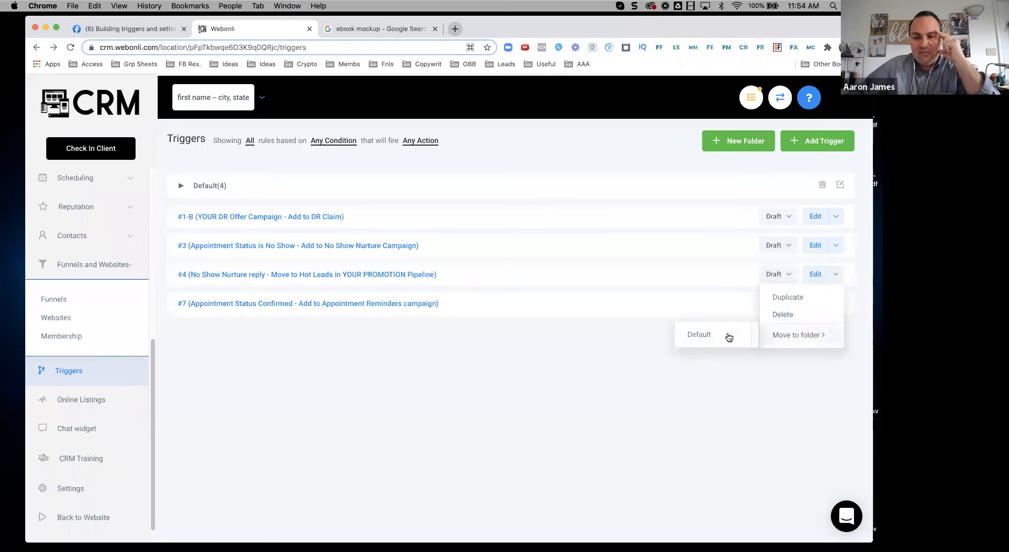
left_click(725, 336)
Step: Move triggers #7, #3 and #1-B into the Default folder
left_click(835, 274)
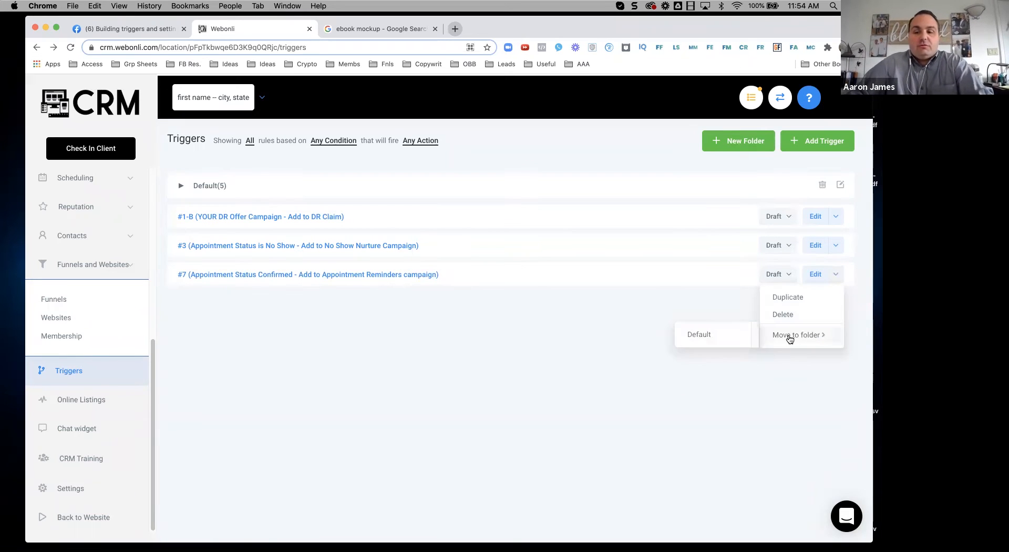
left_click(836, 274)
mouse_move(762, 339)
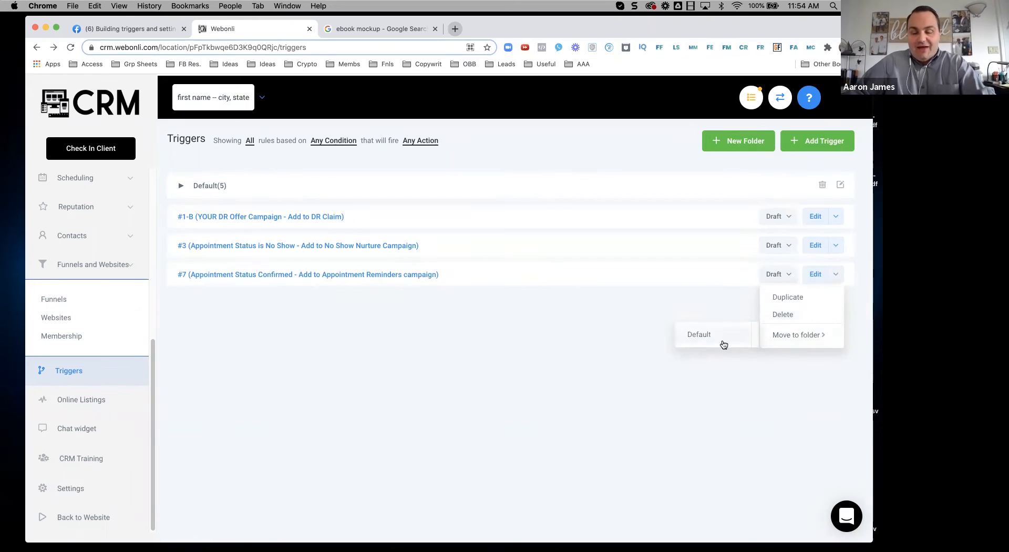
left_click(724, 339)
left_click(836, 246)
mouse_move(761, 315)
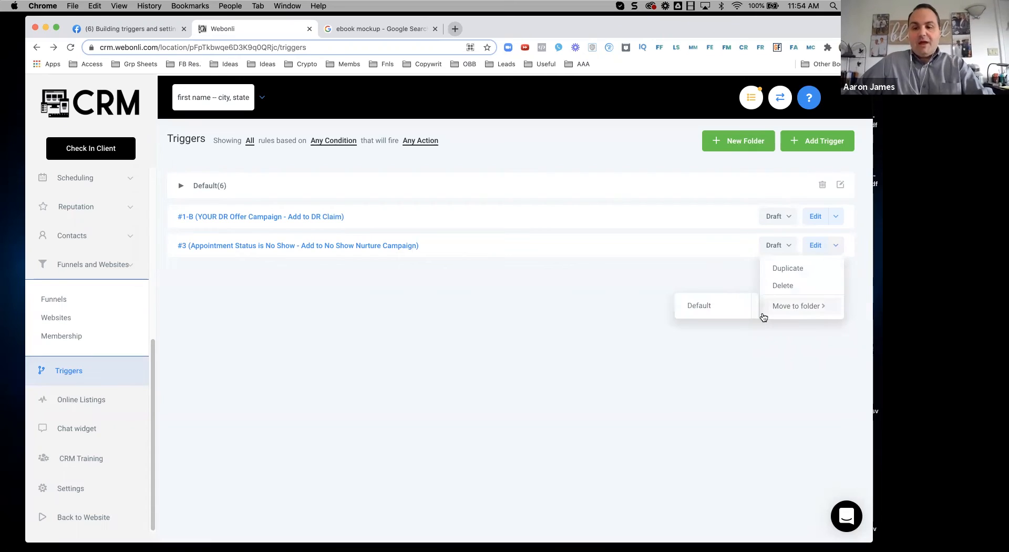
left_click(709, 309)
left_click(838, 223)
mouse_move(786, 276)
left_click(707, 278)
left_click(838, 214)
left_click(710, 278)
left_click(840, 225)
left_click(705, 280)
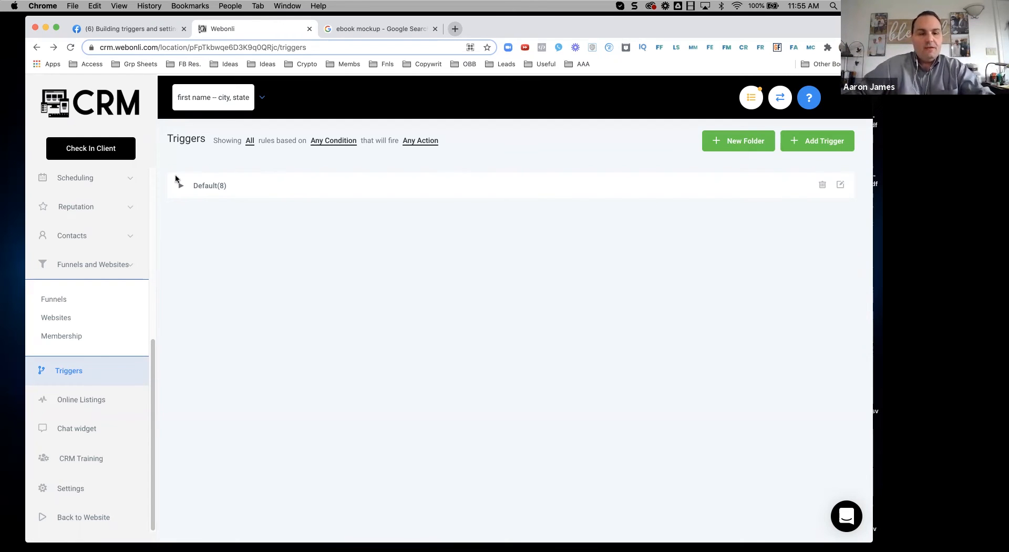
Step: Create a trigger folder named 'Digital Nomad', correcting the mistyped name before saving
left_click(745, 150)
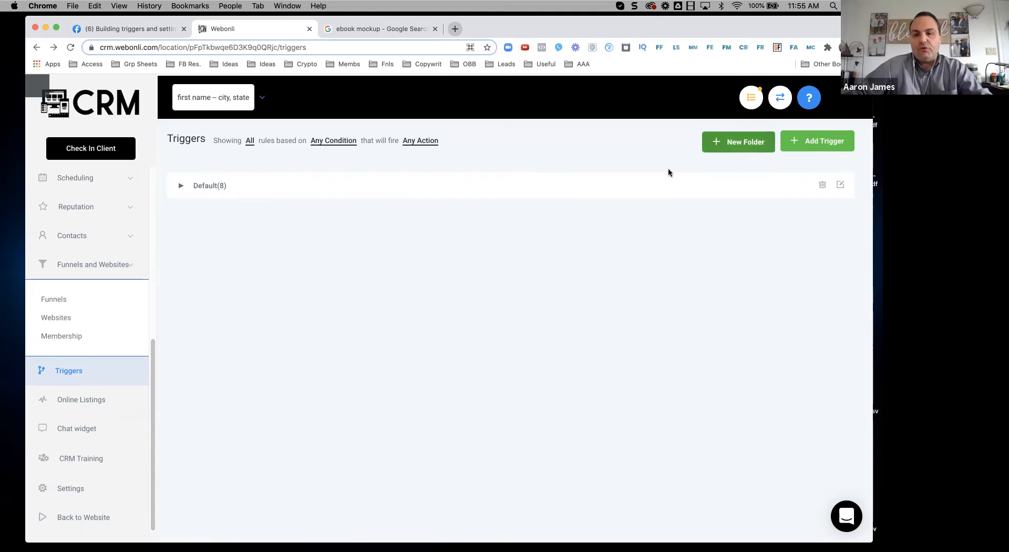
type("Difgi")
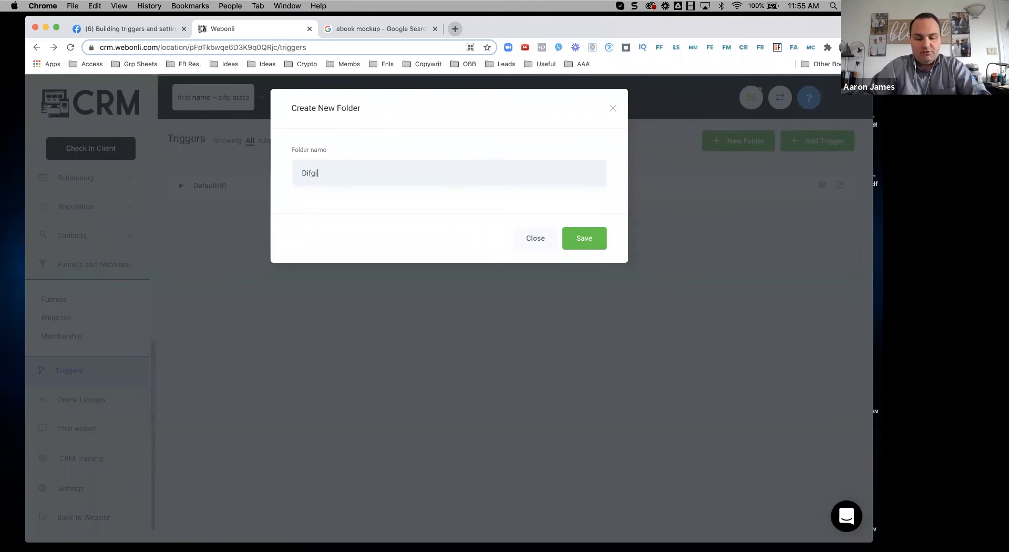
type("gitla Nomad")
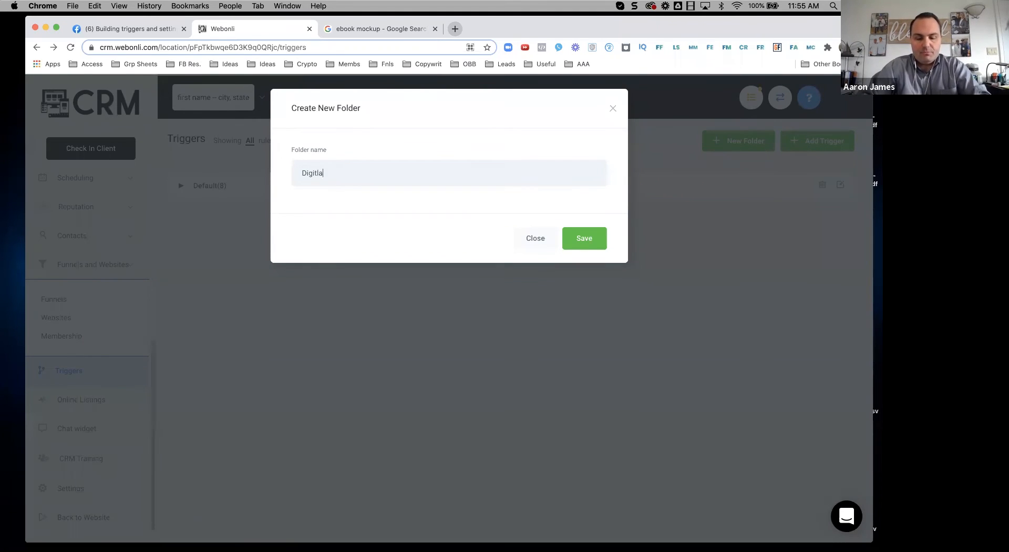
double_click(318, 173)
type("Digital")
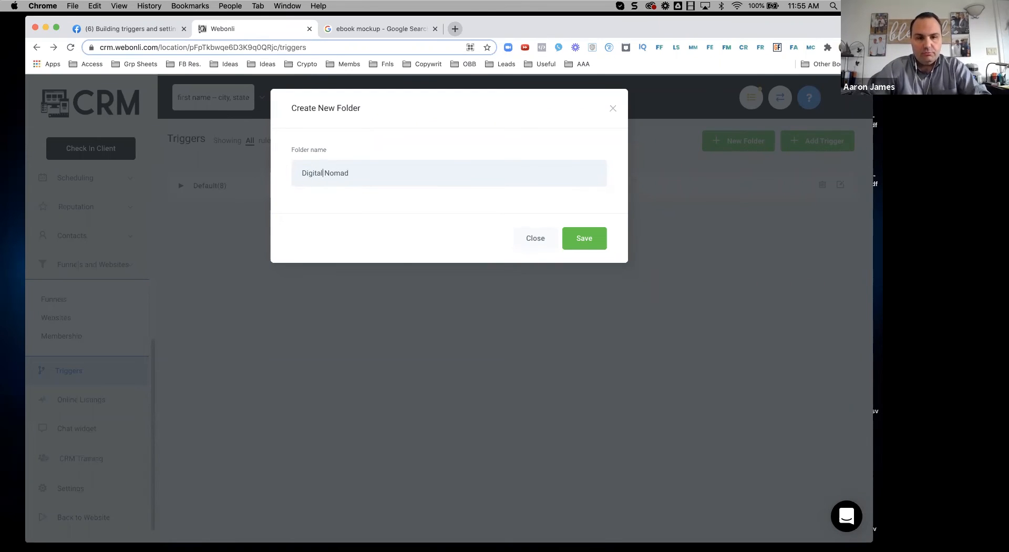
left_click(576, 235)
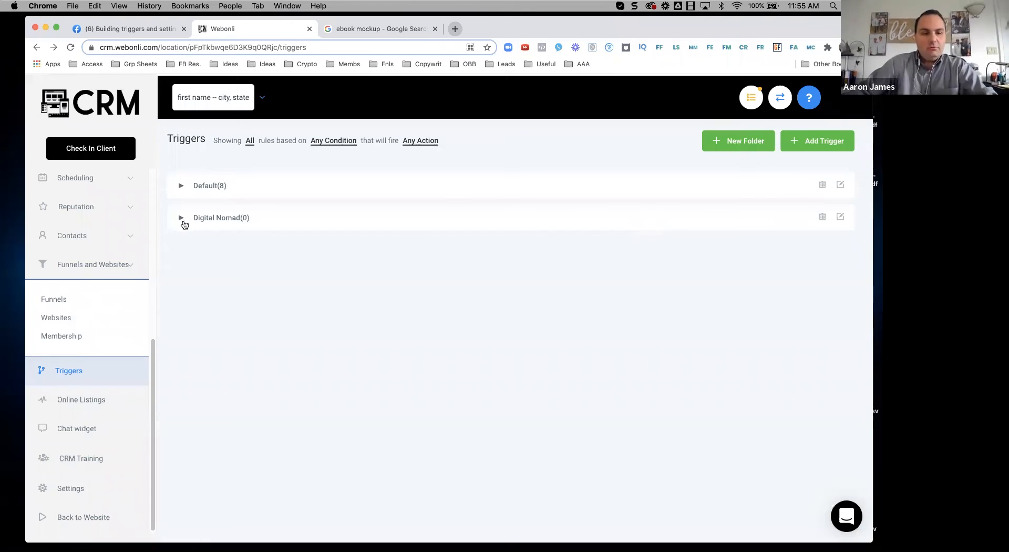
Step: Create a new trigger named 'DN - New Lead - Optin' in the Digital Nomad folder and save it
left_click(794, 141)
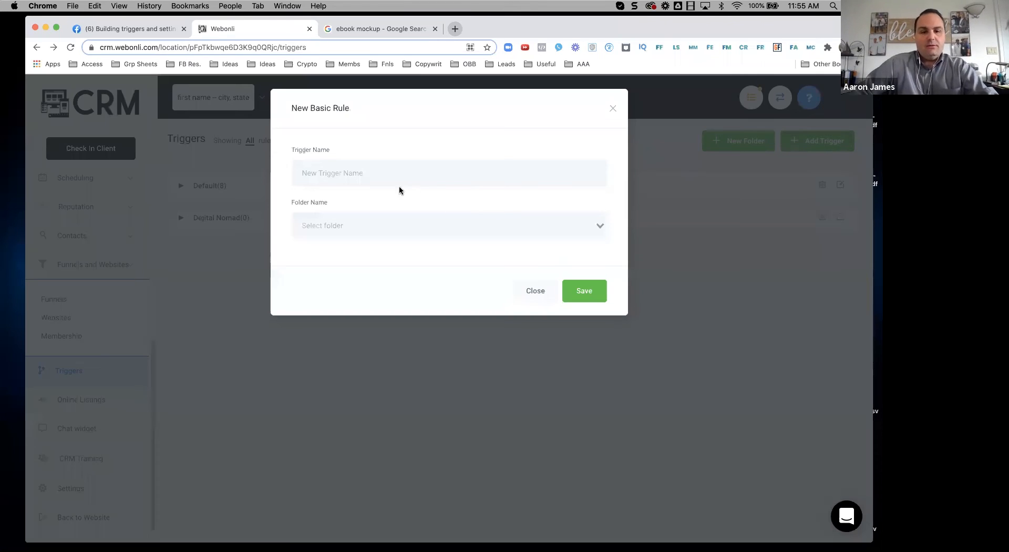
left_click(366, 177)
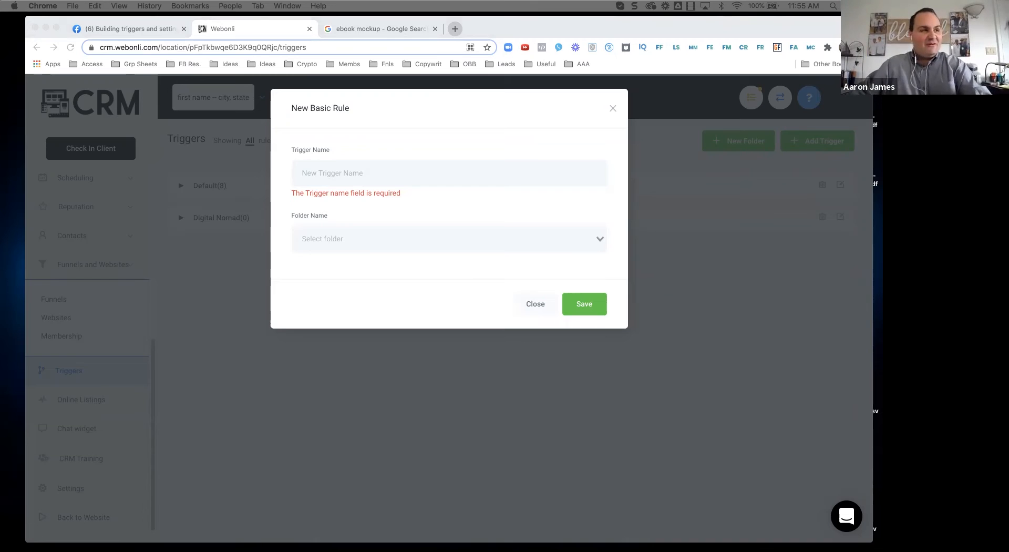
left_click(371, 177)
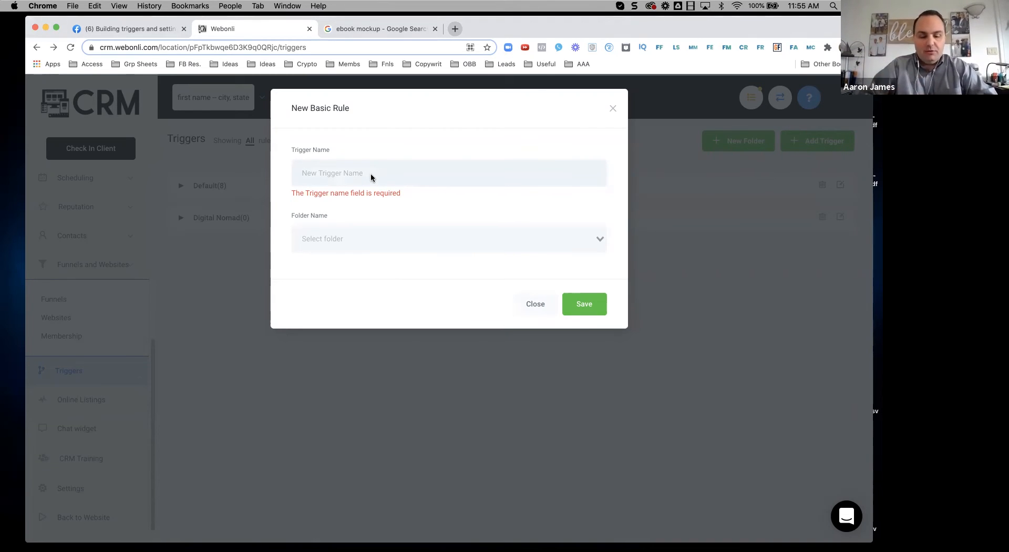
type("DN -")
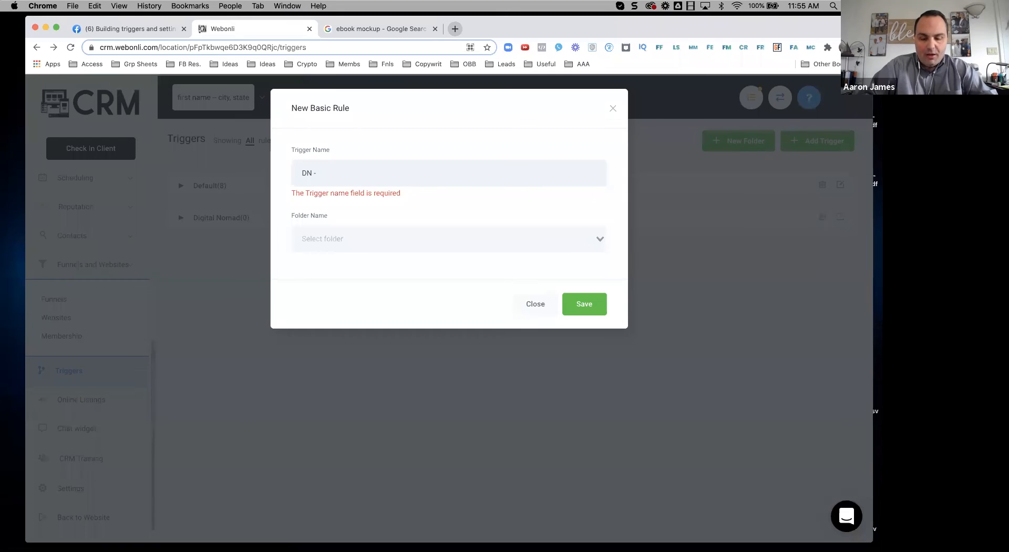
type(" New")
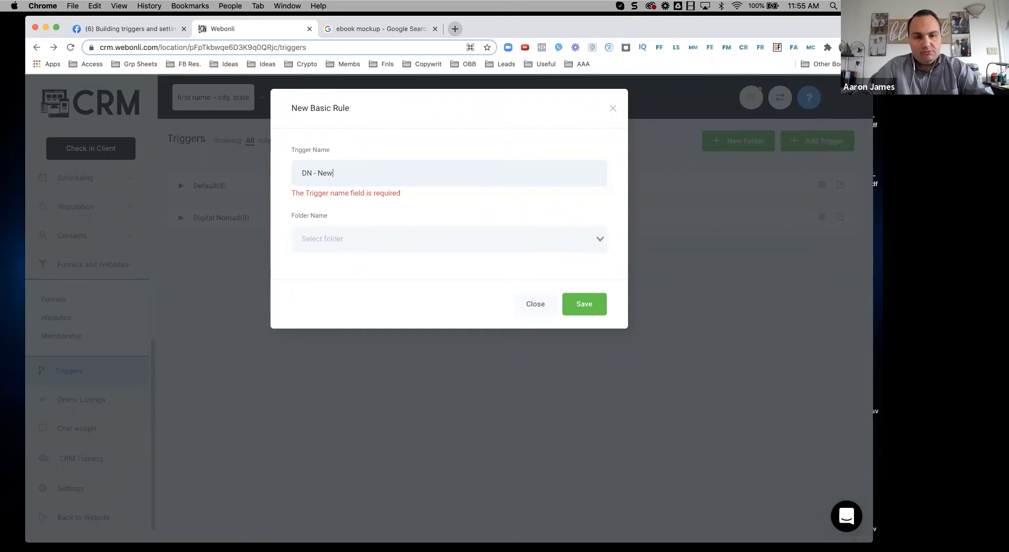
type(" Lead - Optin")
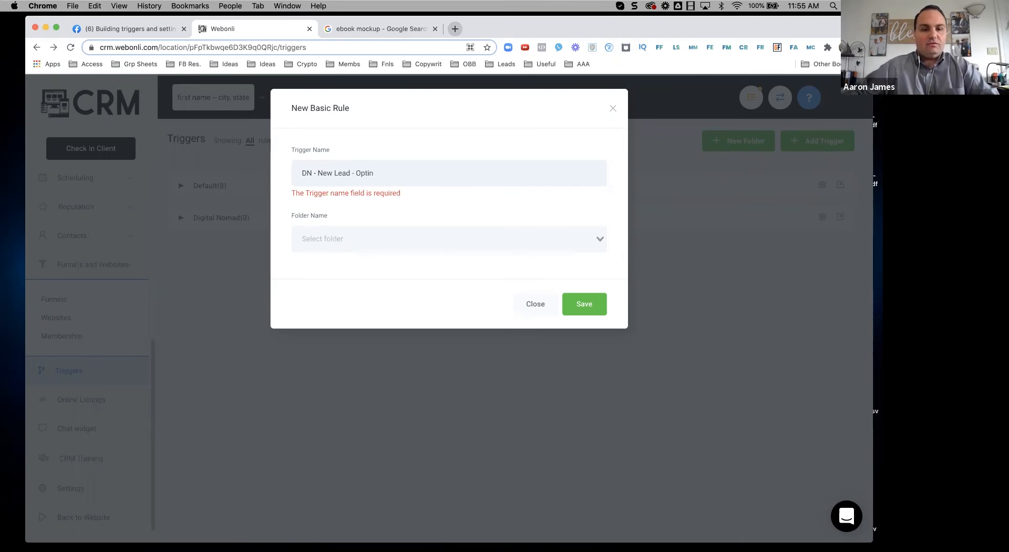
left_click(372, 235)
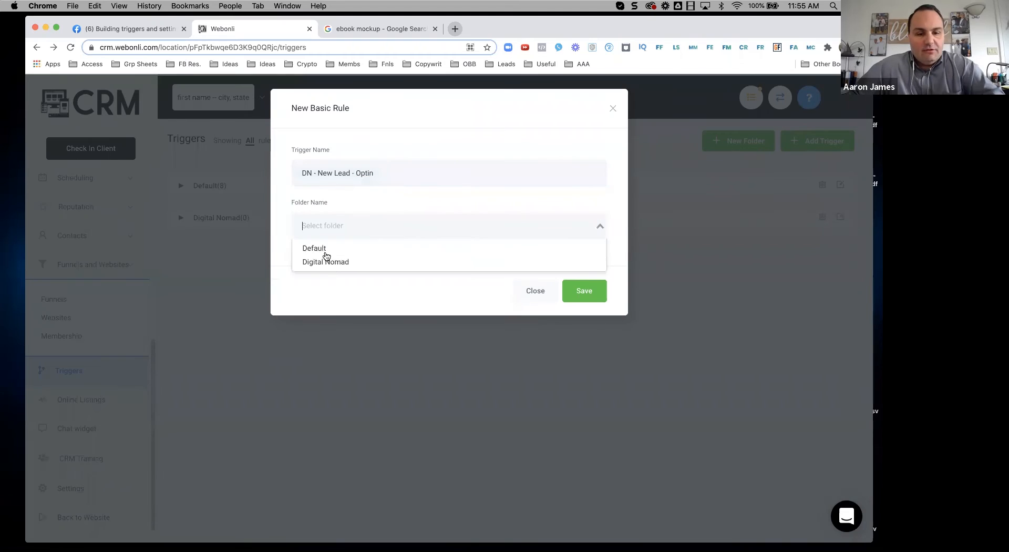
left_click(316, 261)
left_click(580, 299)
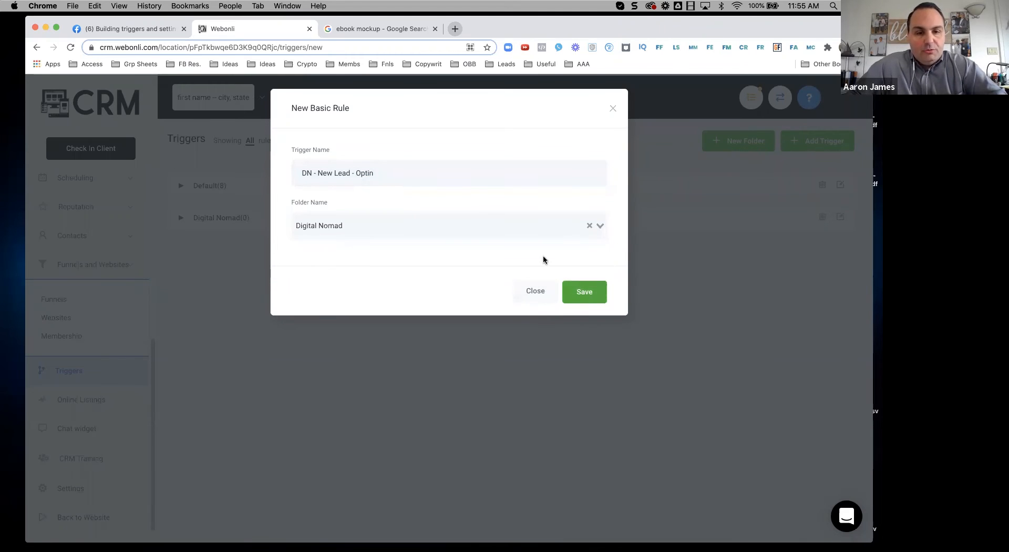
Step: Set the trigger event to Form submitted
left_click(432, 272)
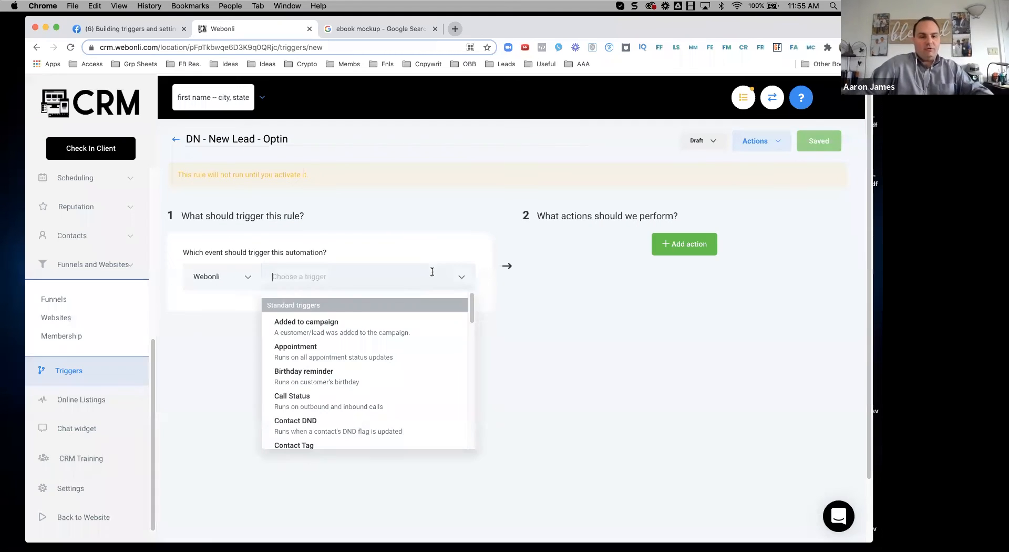
scroll(431, 353, "down", 5)
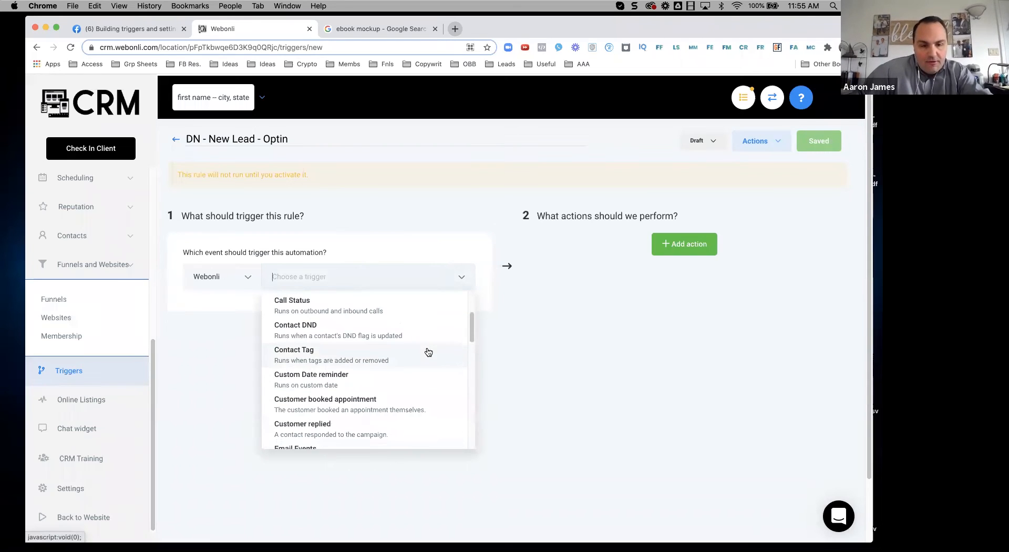
scroll(428, 352, "down", 3)
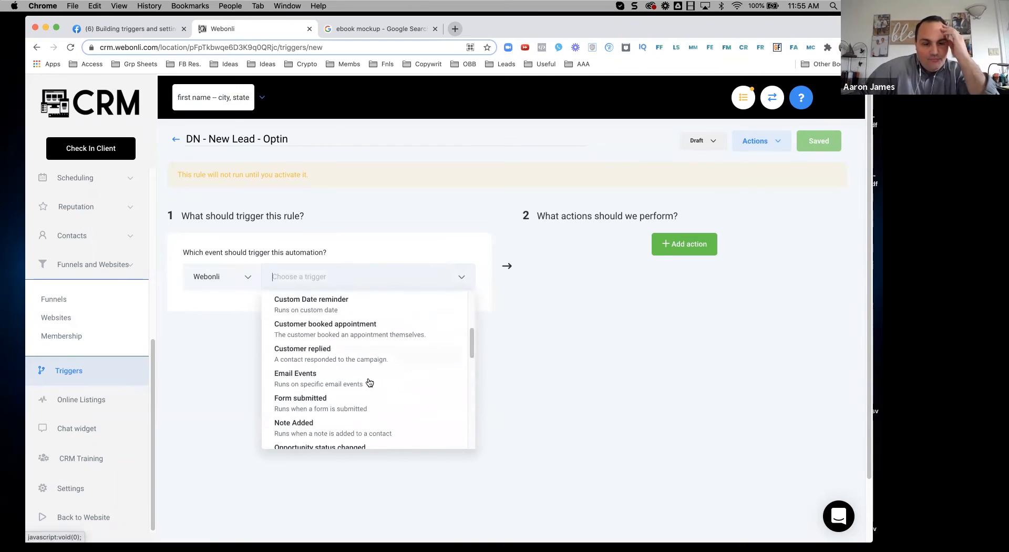
left_click(316, 408)
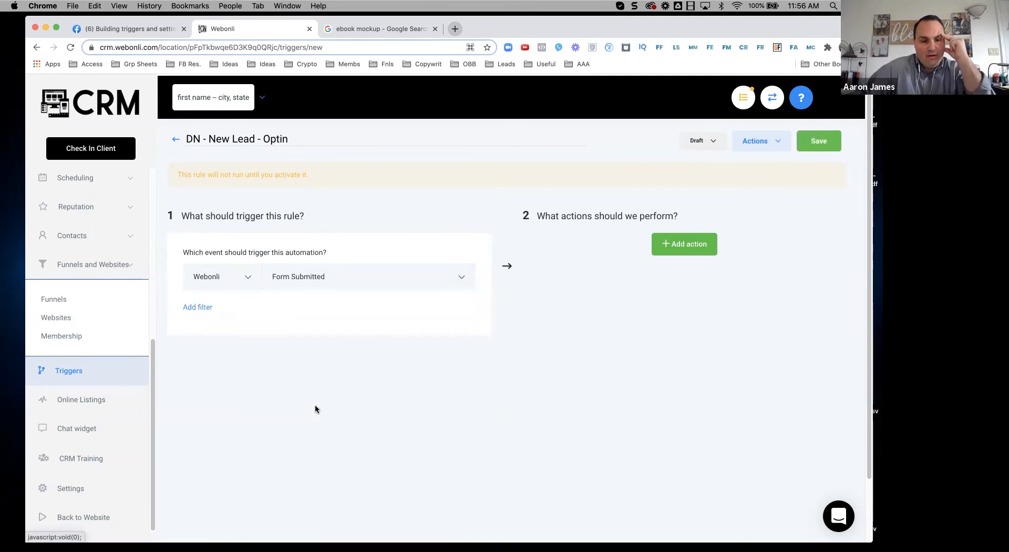
Step: Add a 'Form is Dn Optin Form' filter and add an empty first action
left_click(199, 307)
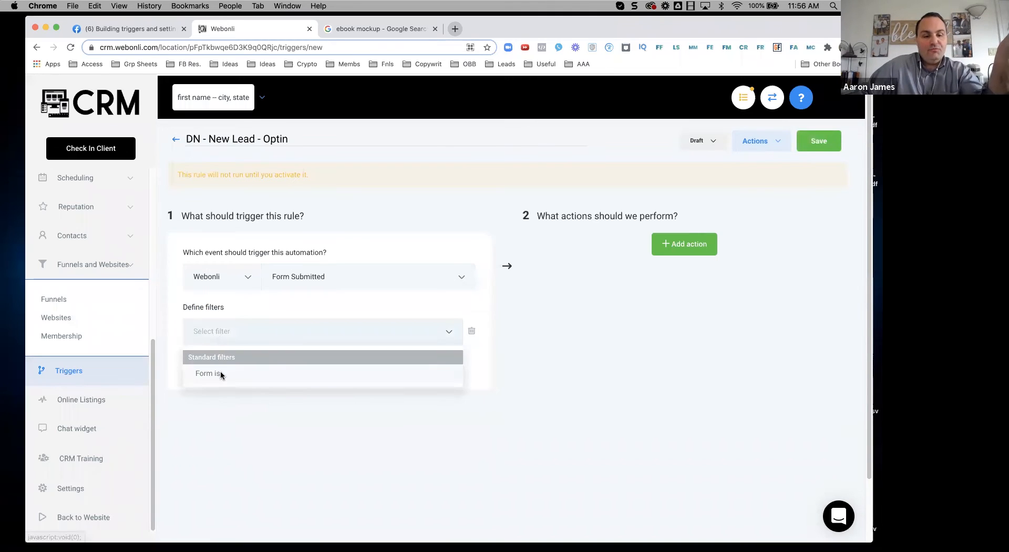
left_click(221, 373)
left_click(406, 328)
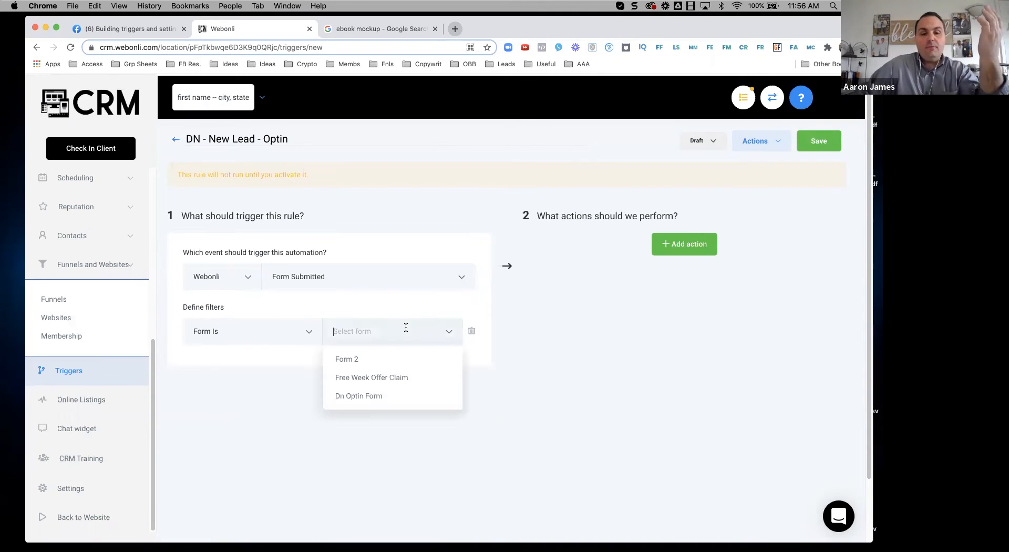
left_click(362, 396)
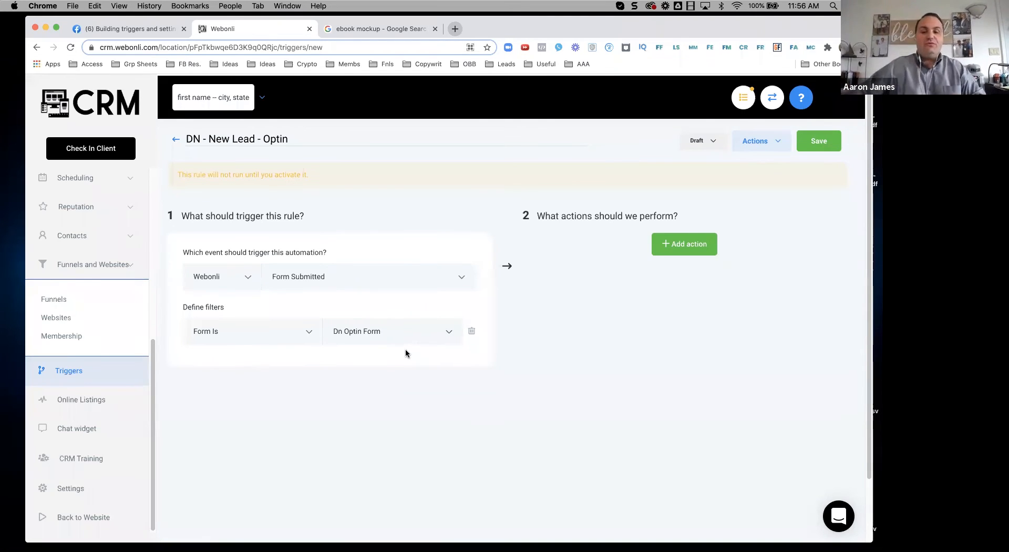
left_click(685, 244)
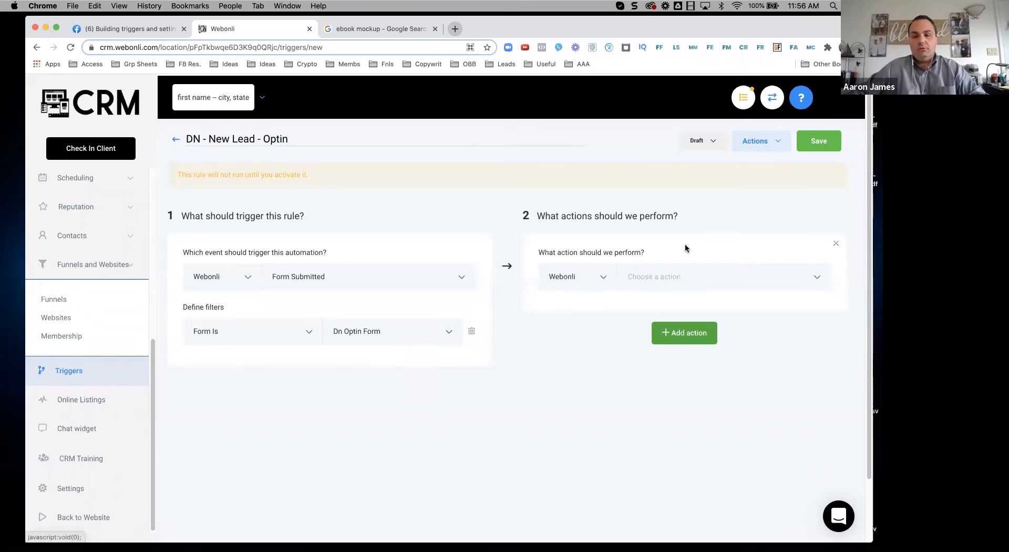
Step: Make the action Add/Update Opportunity in the Dig Nomad pipeline at the New lead stage
left_click(673, 274)
left_click(675, 318)
left_click(633, 319)
left_click(573, 344)
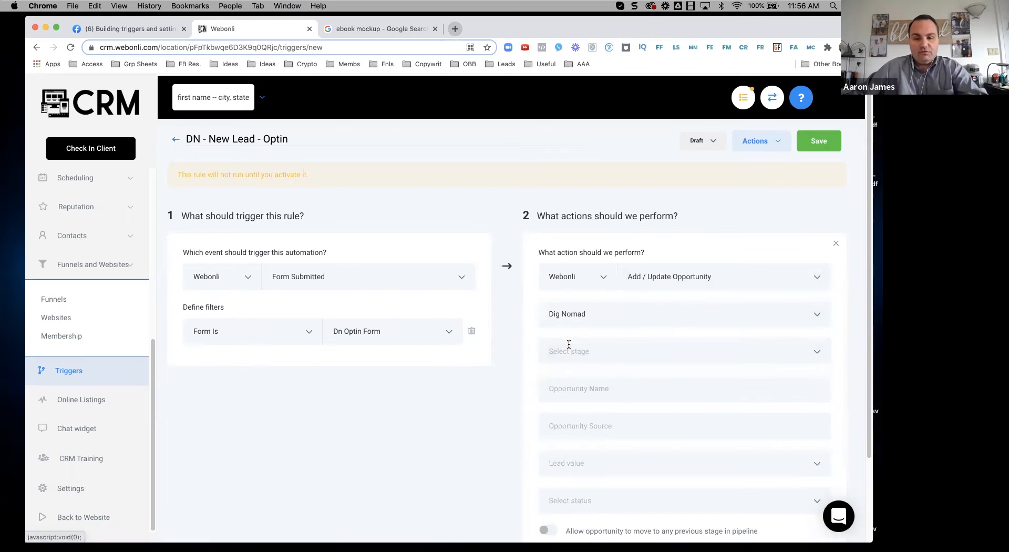
left_click(569, 351)
left_click(566, 382)
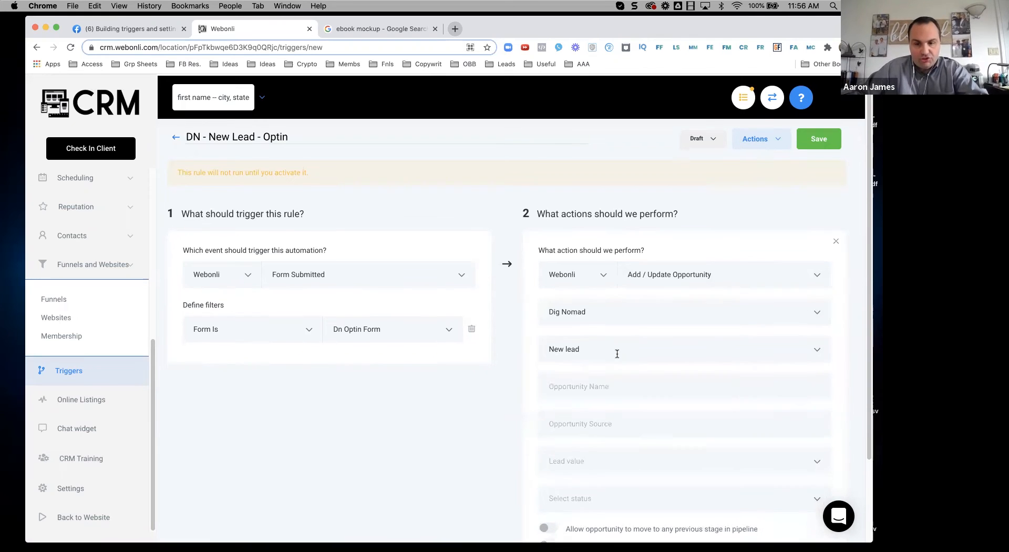
Step: Name the opportunity after the contact's first and last name
scroll(600, 363, "down", 1)
left_click(590, 374)
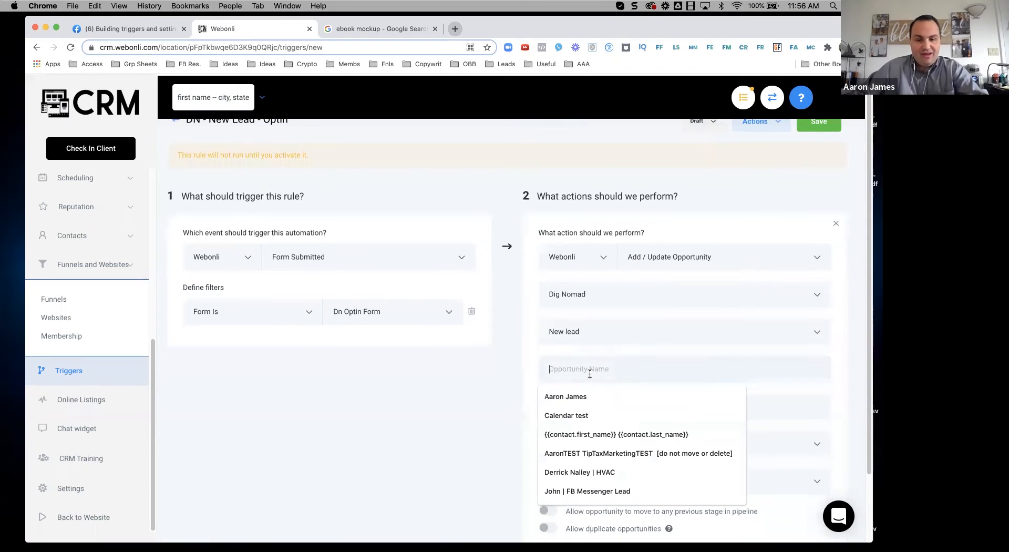
left_click(606, 430)
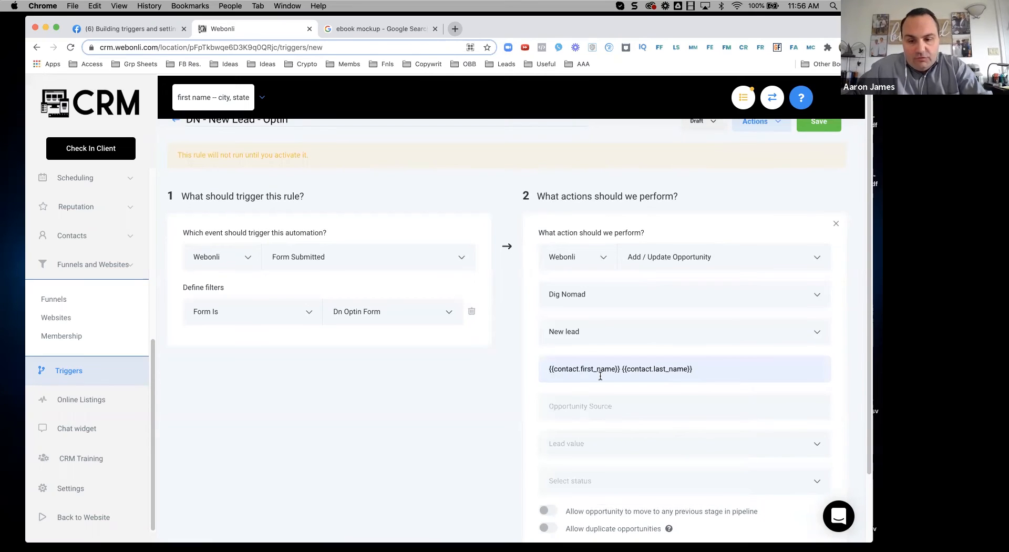
left_click(705, 372)
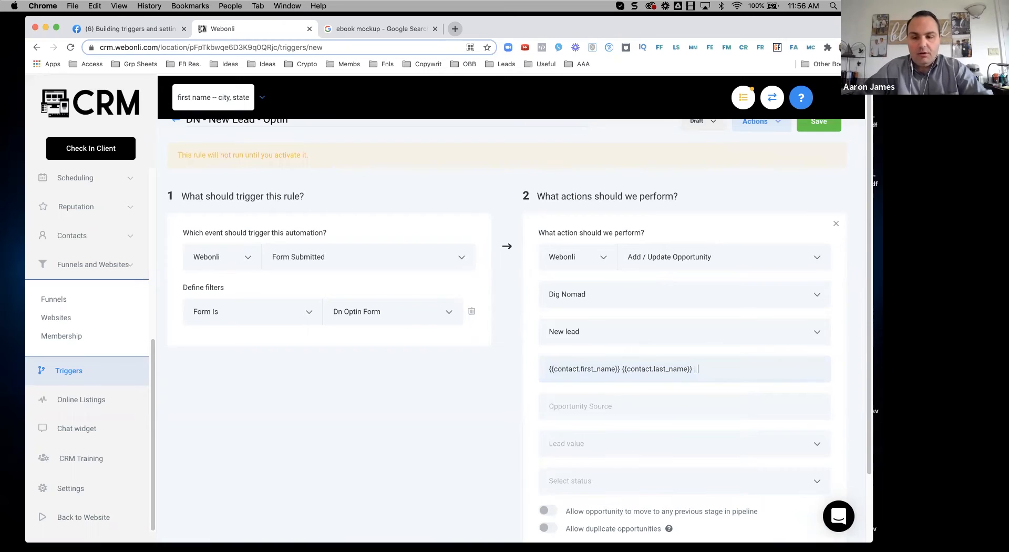
type("| DIGITAL")
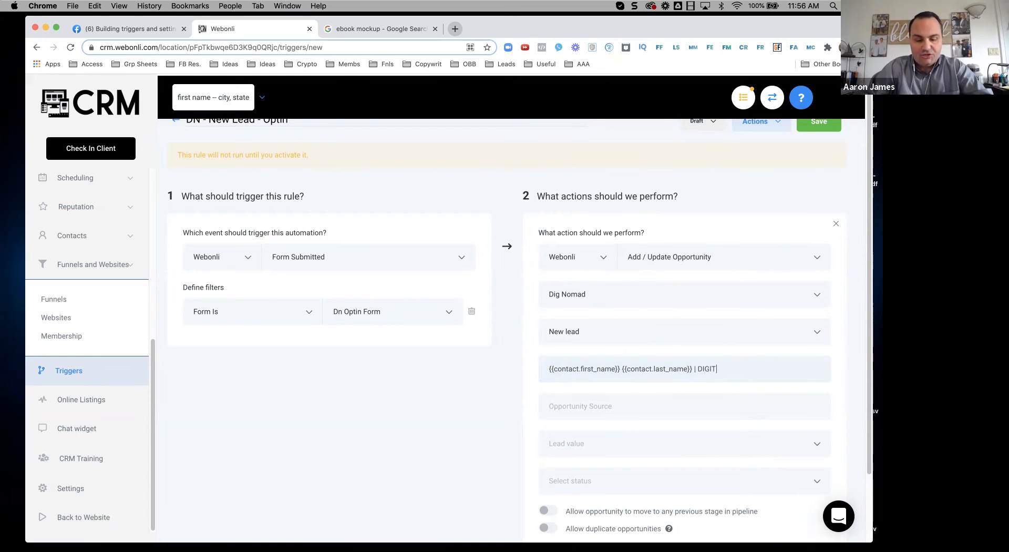
key("BackSpace")
key("BackSpace")
key("BackSpace")
key("BackSpace")
key("BackSpace")
key("BackSpace")
key("BackSpace")
key("BackSpace")
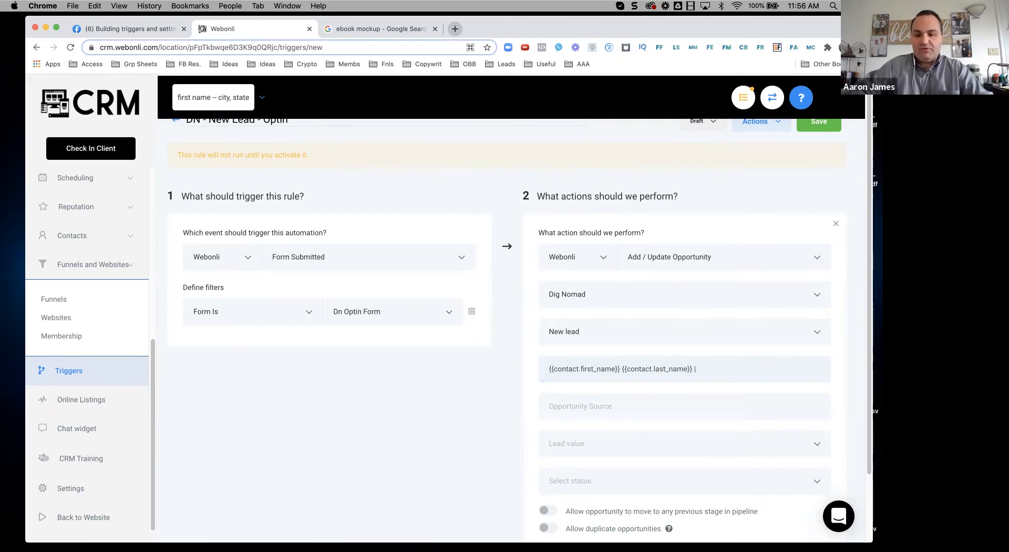
Step: Set the opportunity's lead value to 1500 and its status to Won
scroll(703, 370, "down", 2)
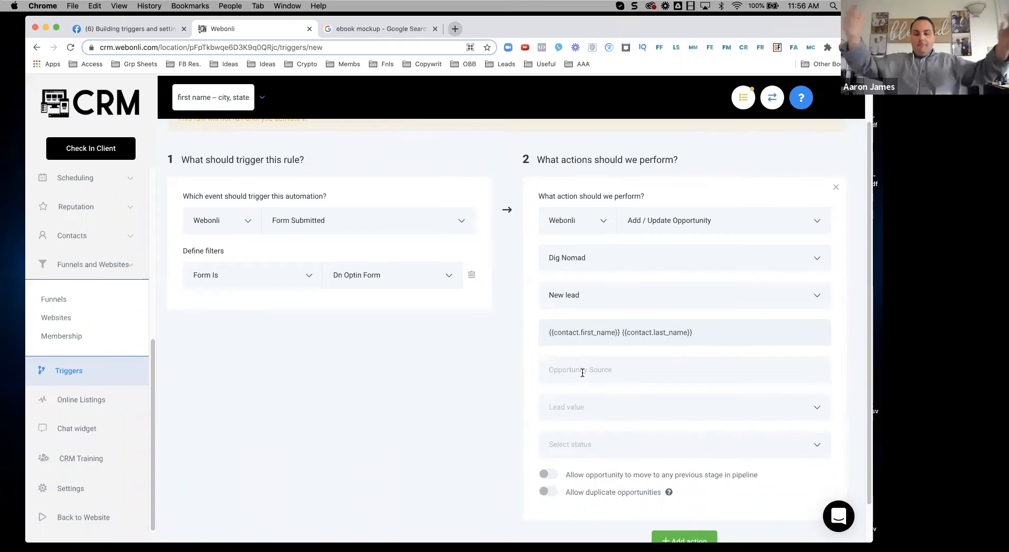
scroll(604, 371, "down", 2)
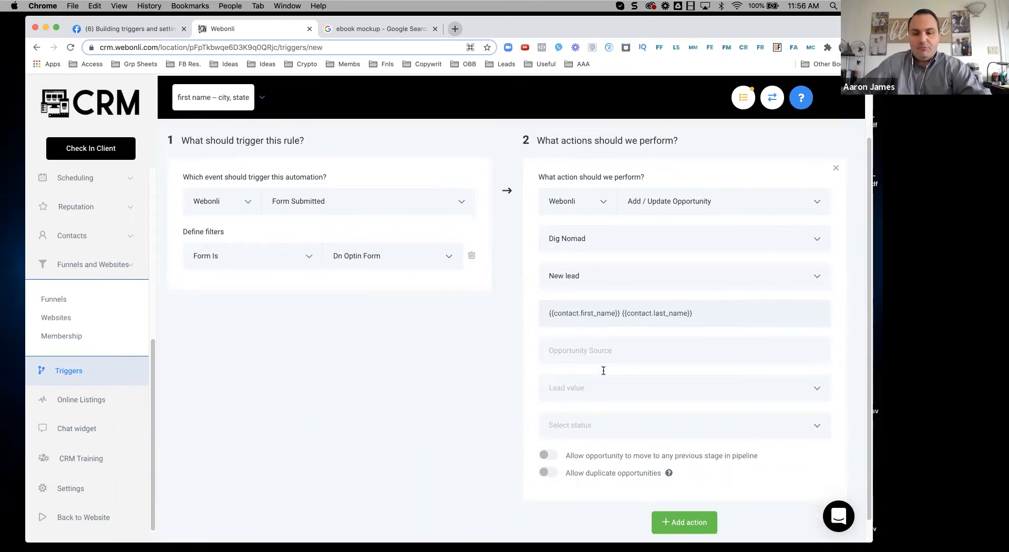
left_click(565, 376)
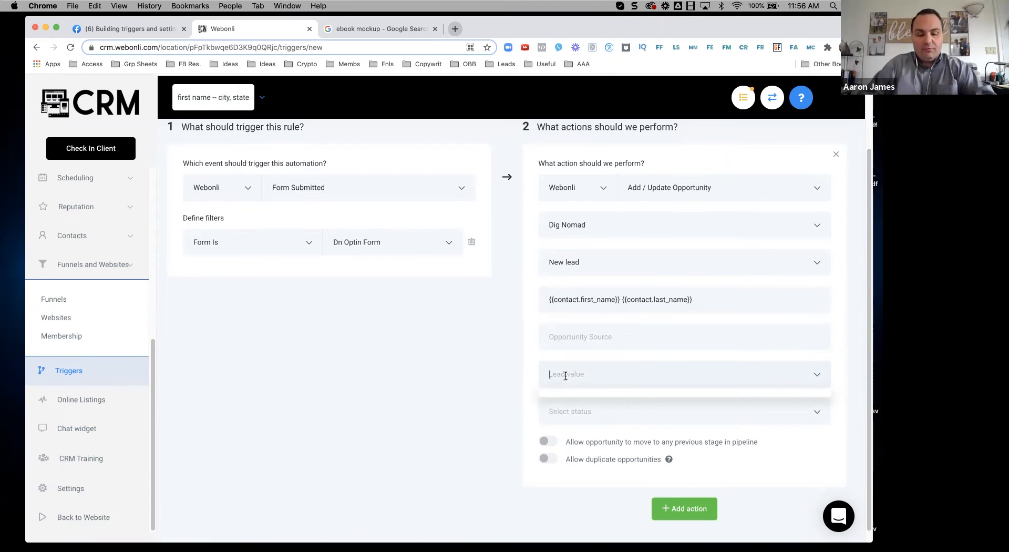
type("1500")
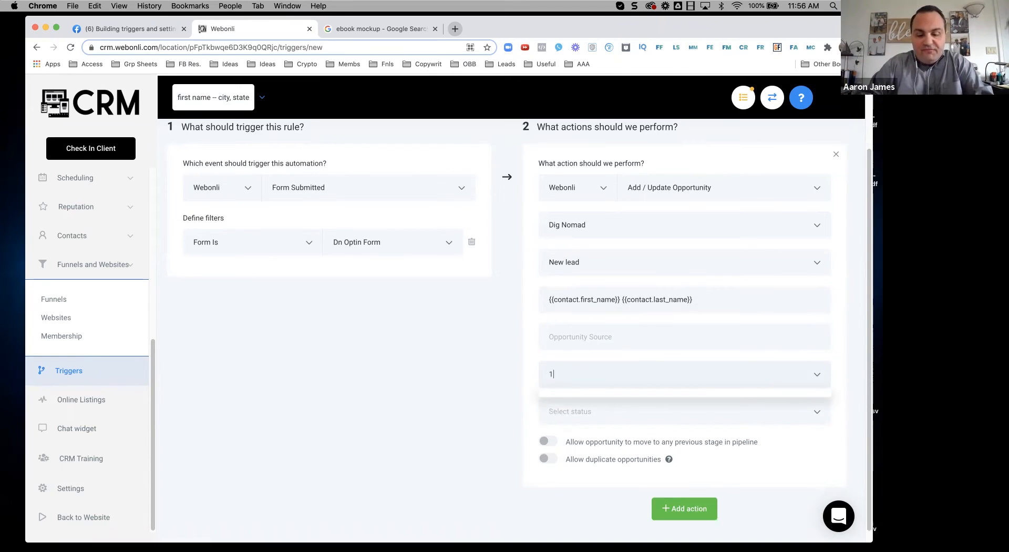
left_click(463, 389)
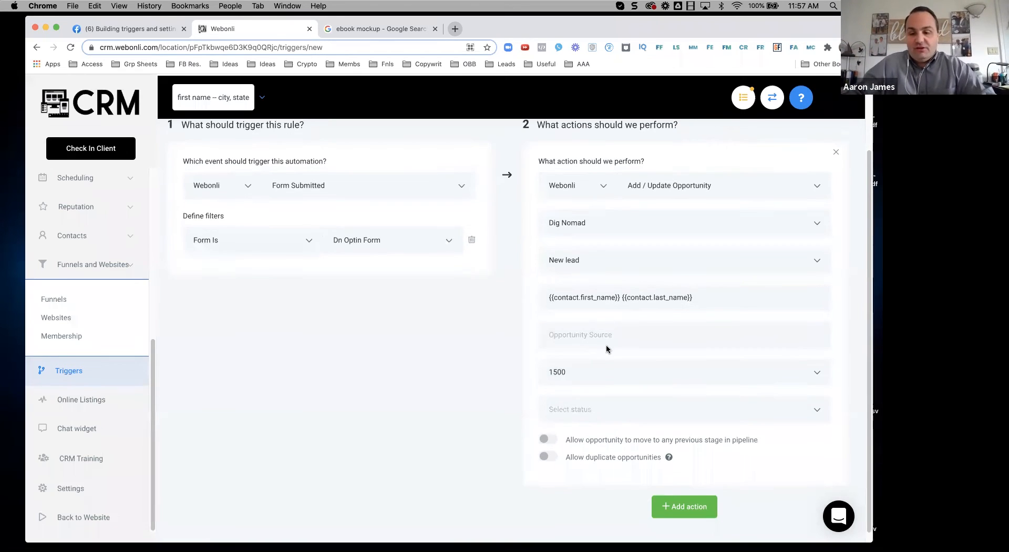
scroll(575, 397, "down", 1)
left_click(575, 397)
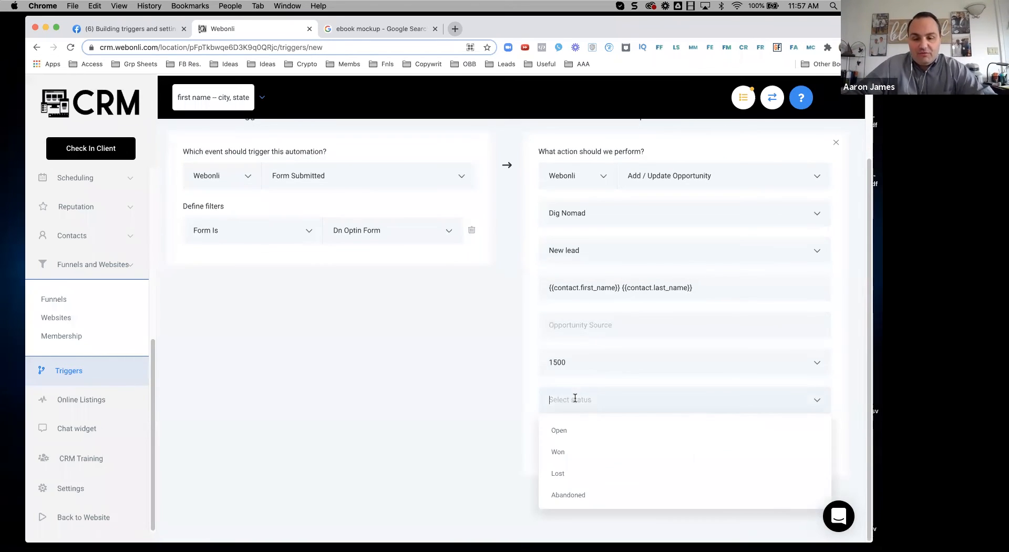
left_click(568, 452)
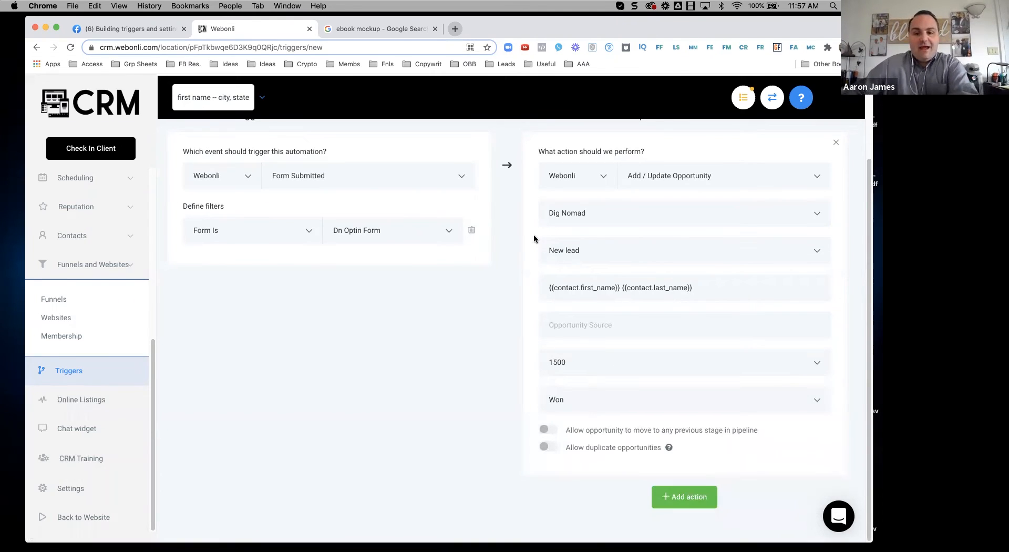
Step: Add a second Add To Campaign action targeting the DN - Deliever LM campaign
left_click(687, 499)
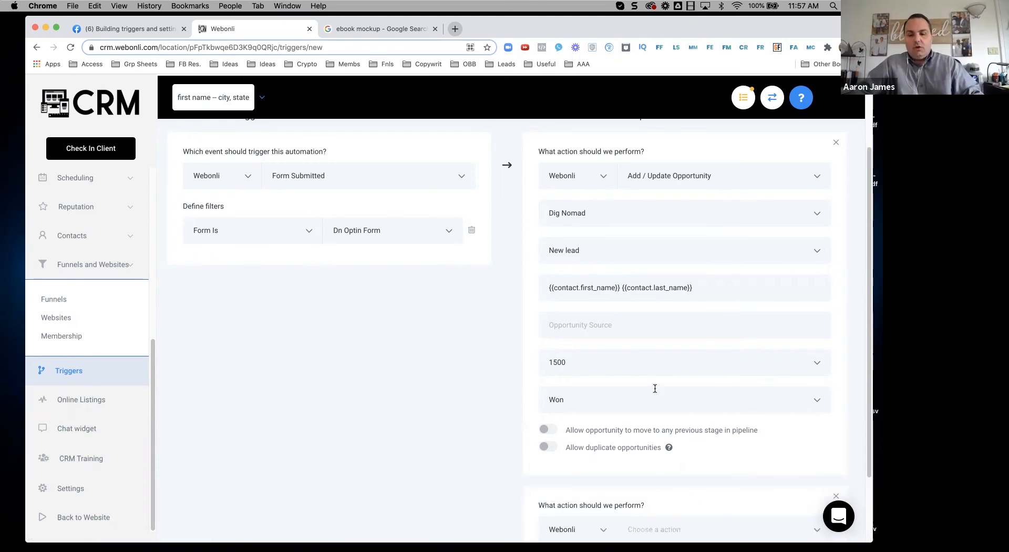
scroll(667, 421, "down", 2)
left_click(676, 440)
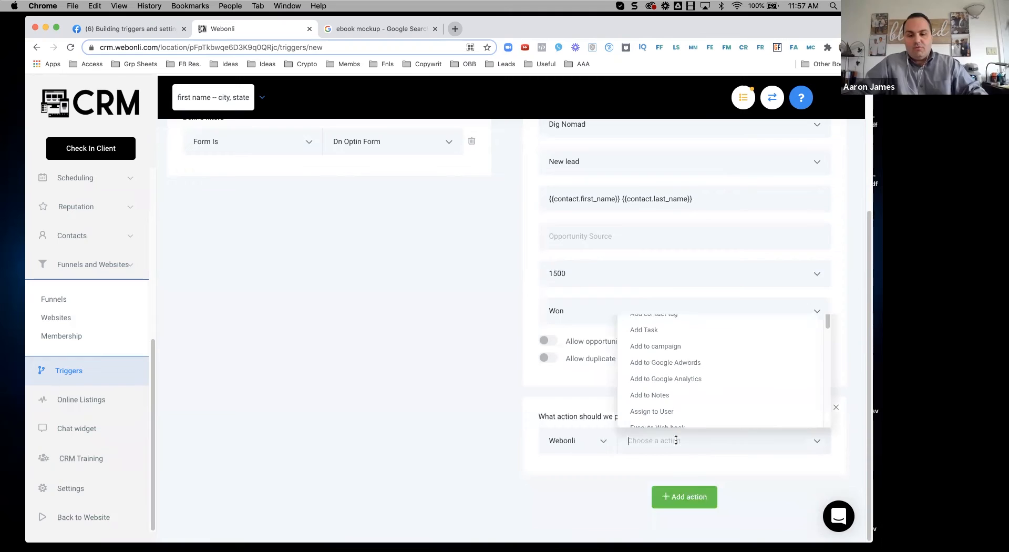
left_click(670, 345)
scroll(652, 384, "down", 2)
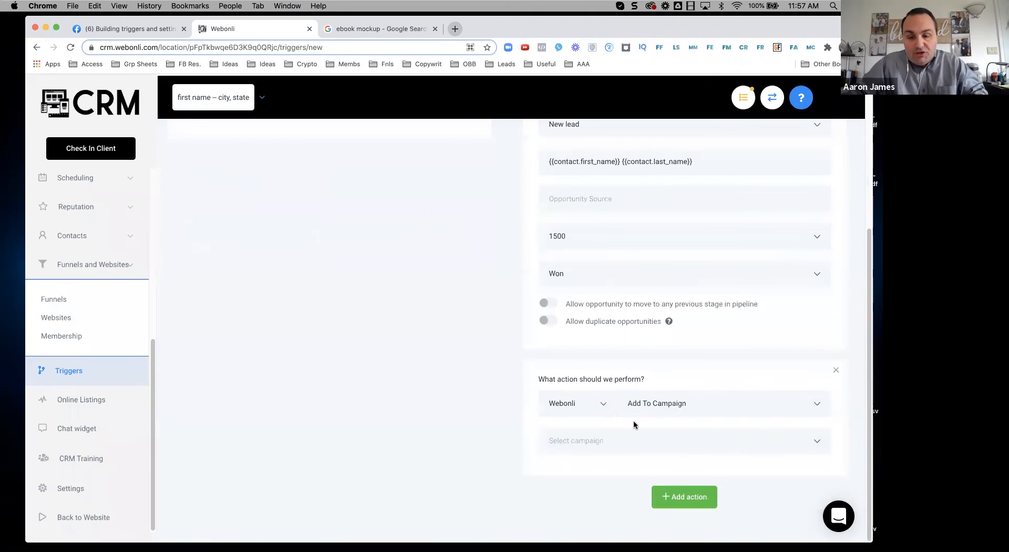
left_click(613, 441)
scroll(592, 341, "down", 3)
scroll(592, 342, "up", 3)
scroll(581, 368, "down", 2)
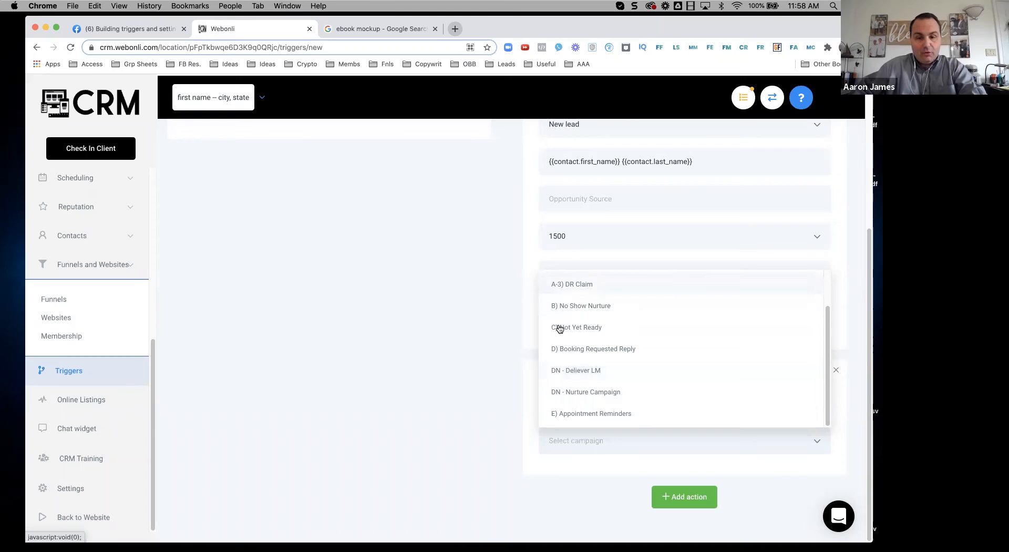
left_click(577, 373)
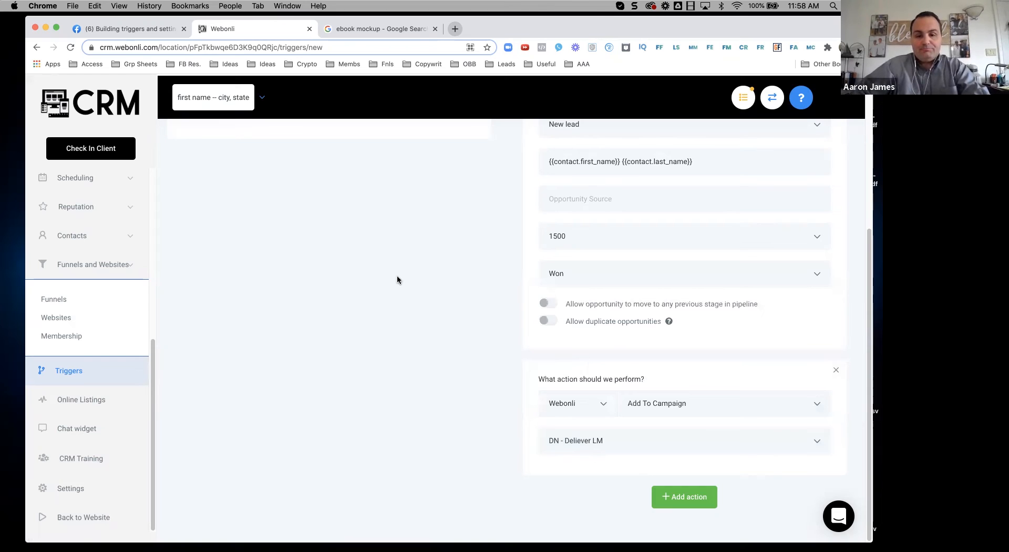
scroll(495, 287, "up", 5)
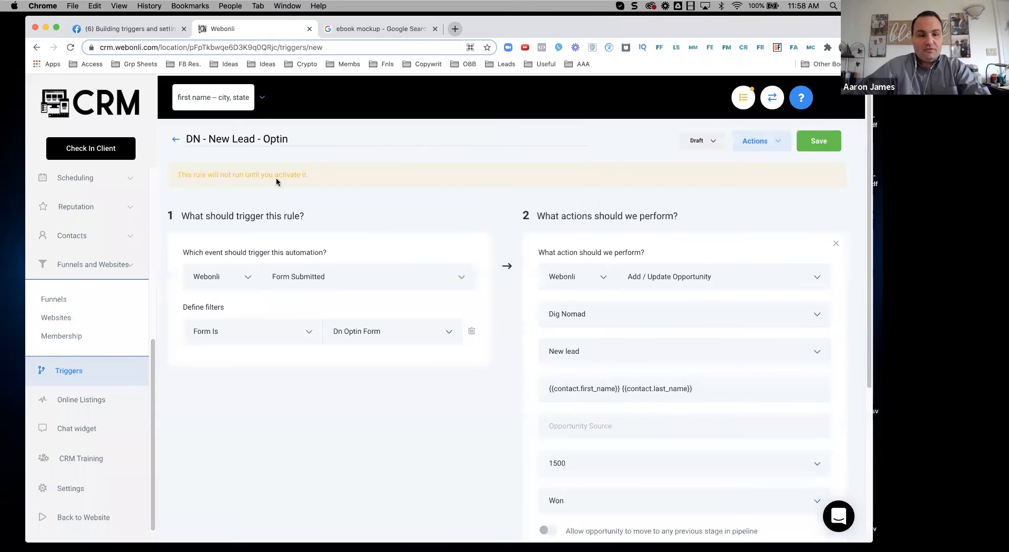
Step: Switch the trigger from Draft to Active, save it, and bring the Day 5 diagram onscreen
left_click(714, 142)
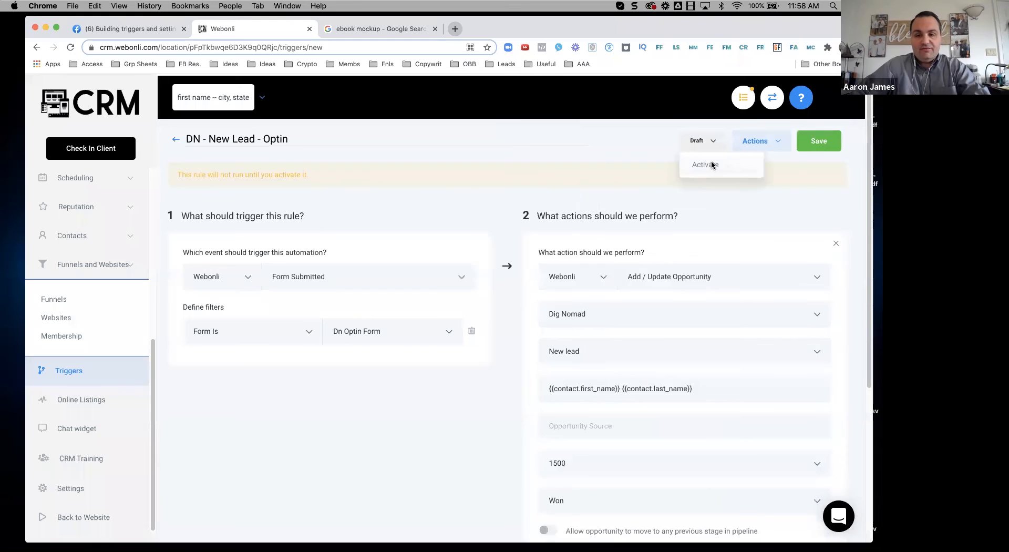
left_click(713, 165)
left_click(818, 141)
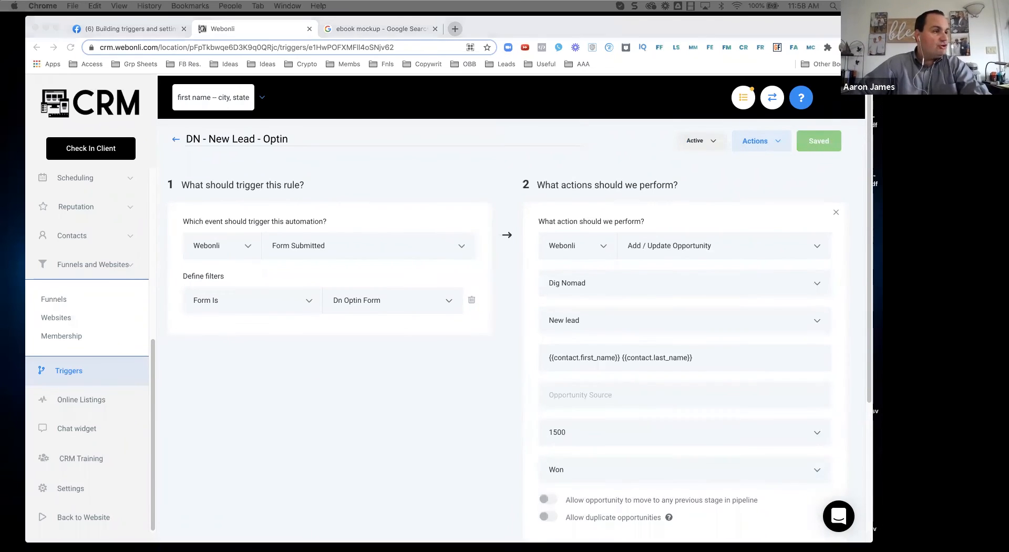
left_click_drag(278, 207, 443, 65)
Step: Outline the Facebook/lead magnet opt-in, Filled out Form and Digital Nomad Delivery campaign elements
left_click(261, 159)
left_click_drag(195, 202, 276, 275)
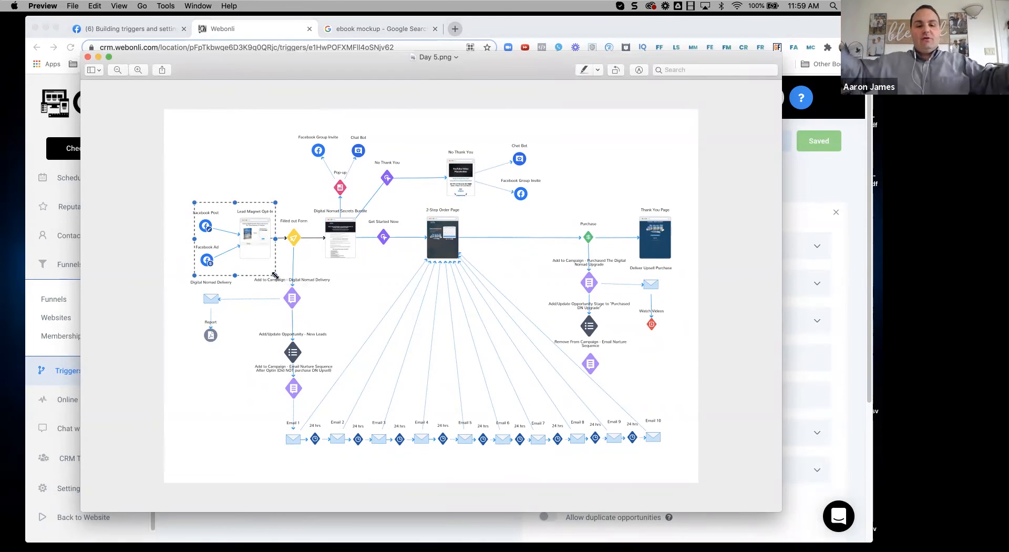
left_click(278, 266)
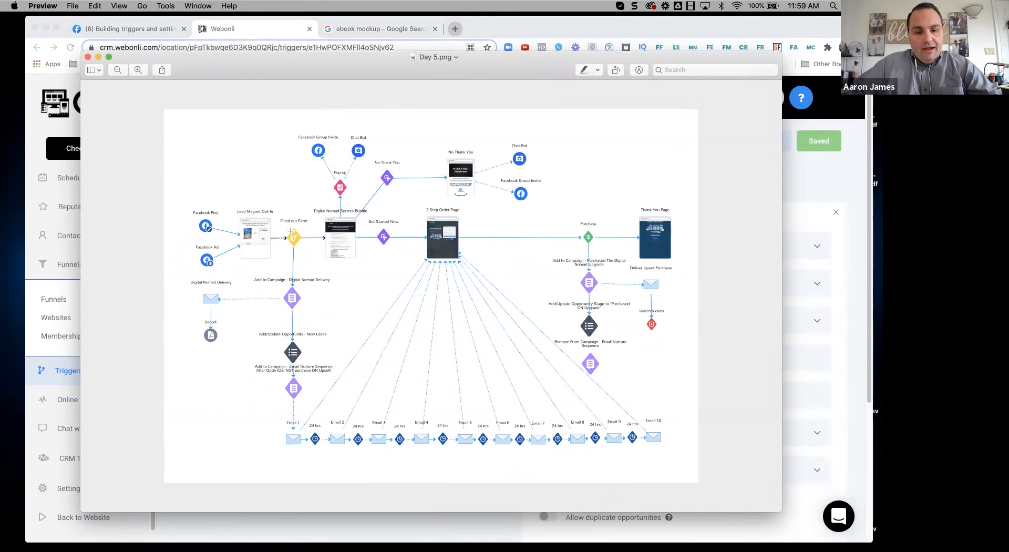
left_click_drag(284, 216, 306, 255)
left_click_drag(250, 274, 327, 317)
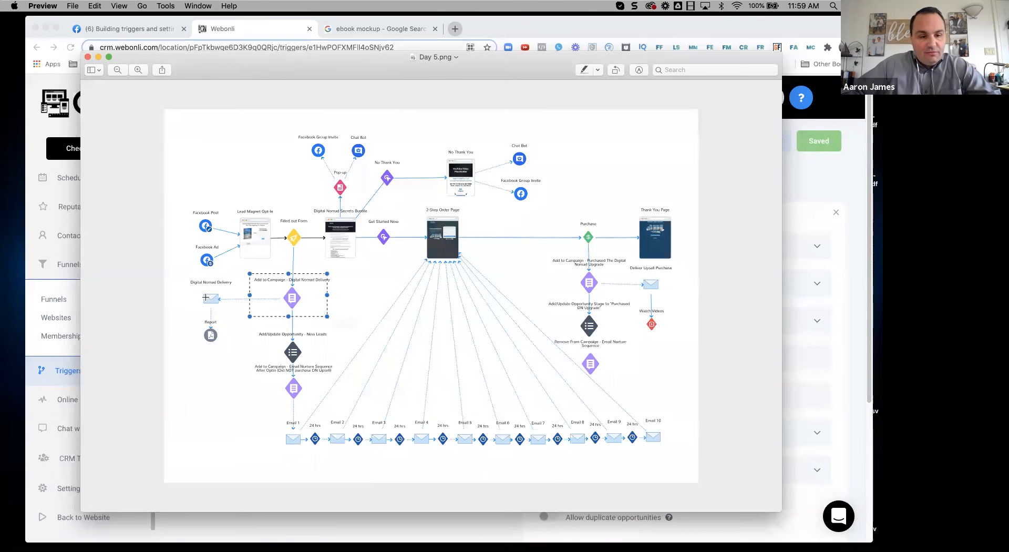